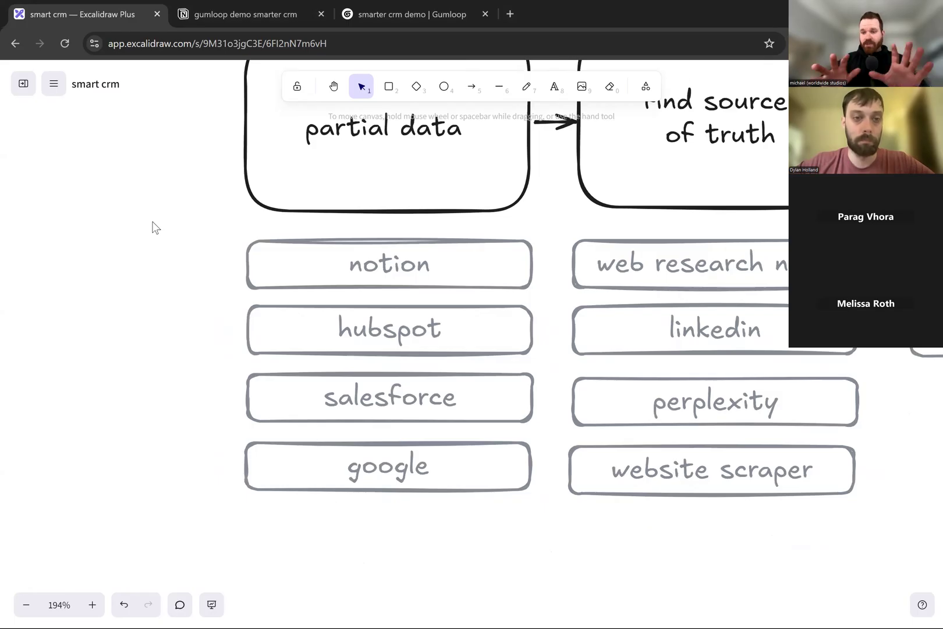
# - Examine the partial data stage of the smart crm diagram and the data sources listed beneath it
pyautogui.scroll(-3, 153, 227)
pyautogui.scroll(-3, 153, 227)
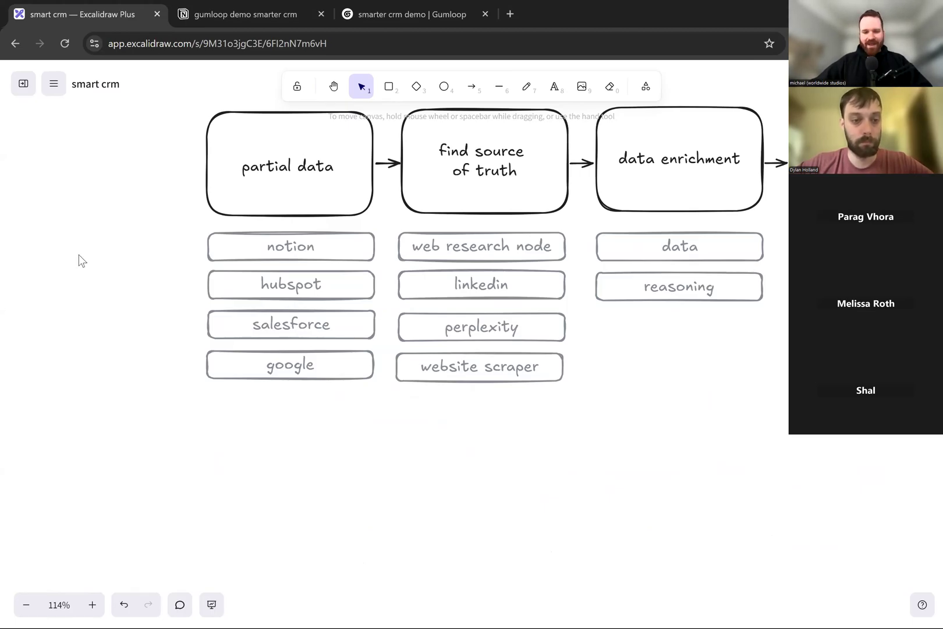
pyautogui.scroll(2, 166, 200)
pyautogui.scroll(-1, 168, 221)
pyautogui.keyDown('ctrl'); pyautogui.scroll(5, 163, 238); pyautogui.keyUp('ctrl')
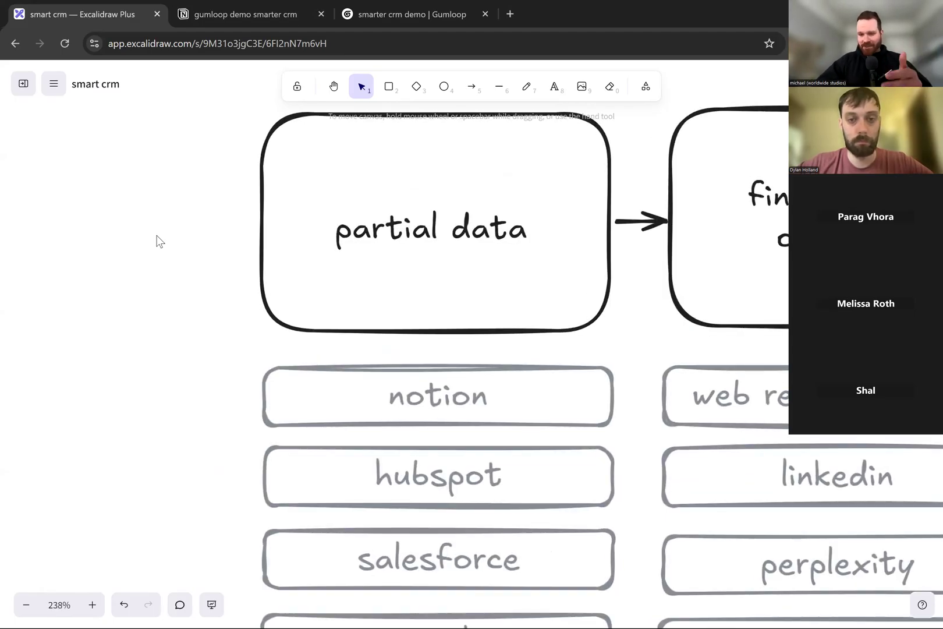
pyautogui.hscroll(1, 157, 241)
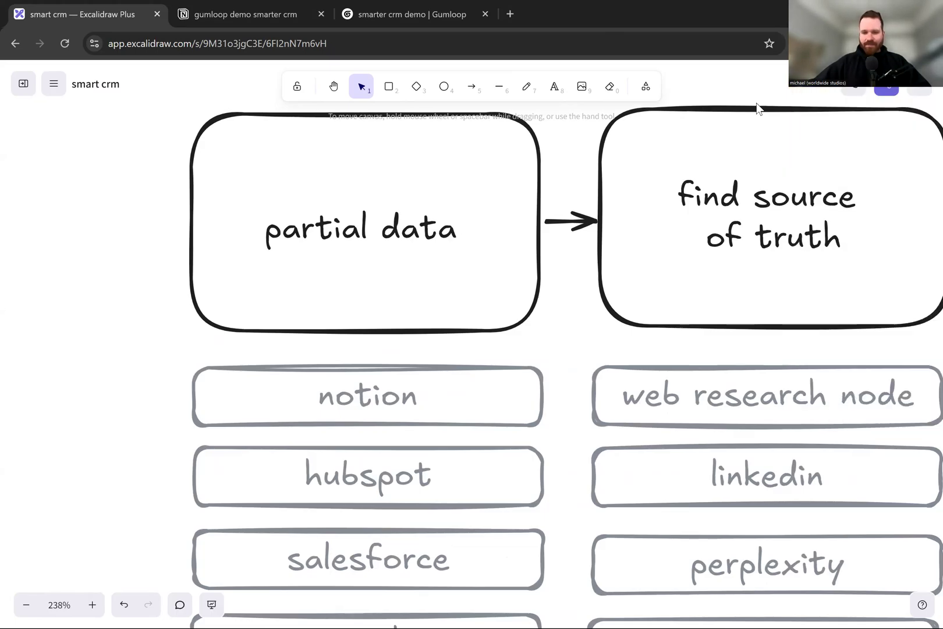
pyautogui.hscroll(-2, 435, 199)
# - Examine the find source of truth stage and its research options, from web research node to website scraper
pyautogui.hscroll(3, 339, 196)
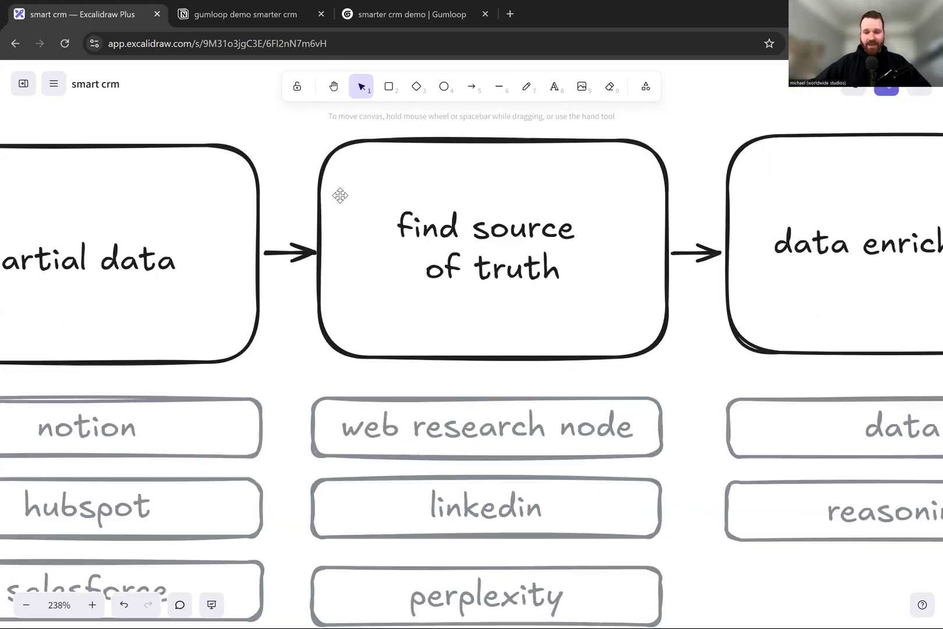
pyautogui.scroll(-1, 405, 227)
pyautogui.scroll(-2, 405, 227)
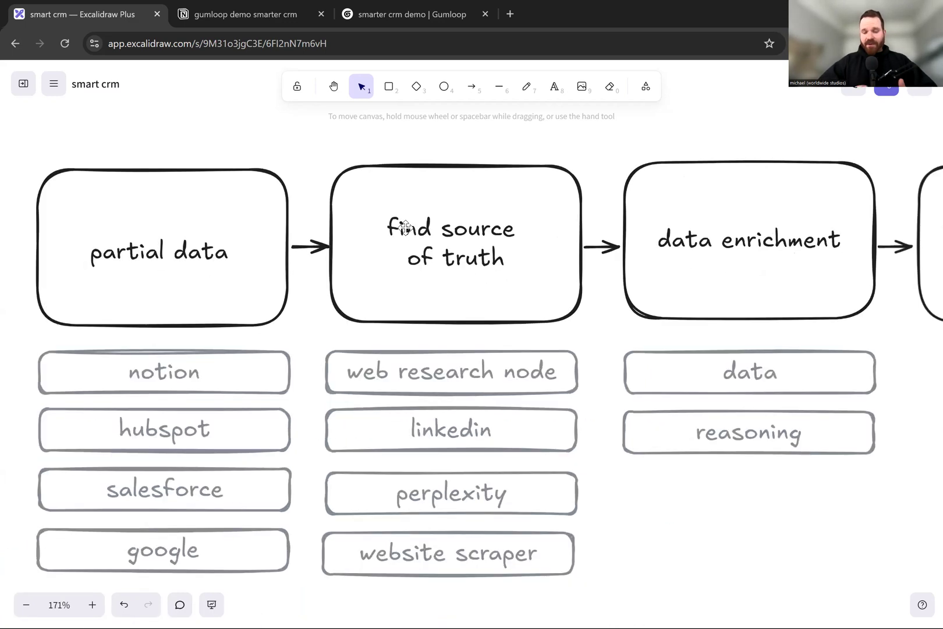
pyautogui.scroll(3, 404, 227)
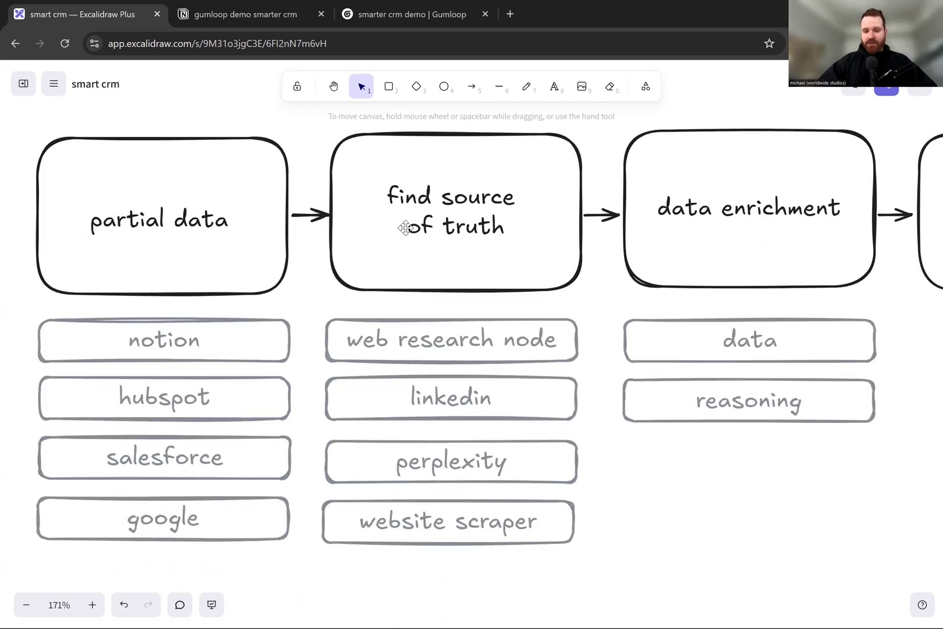
pyautogui.scroll(1, 405, 227)
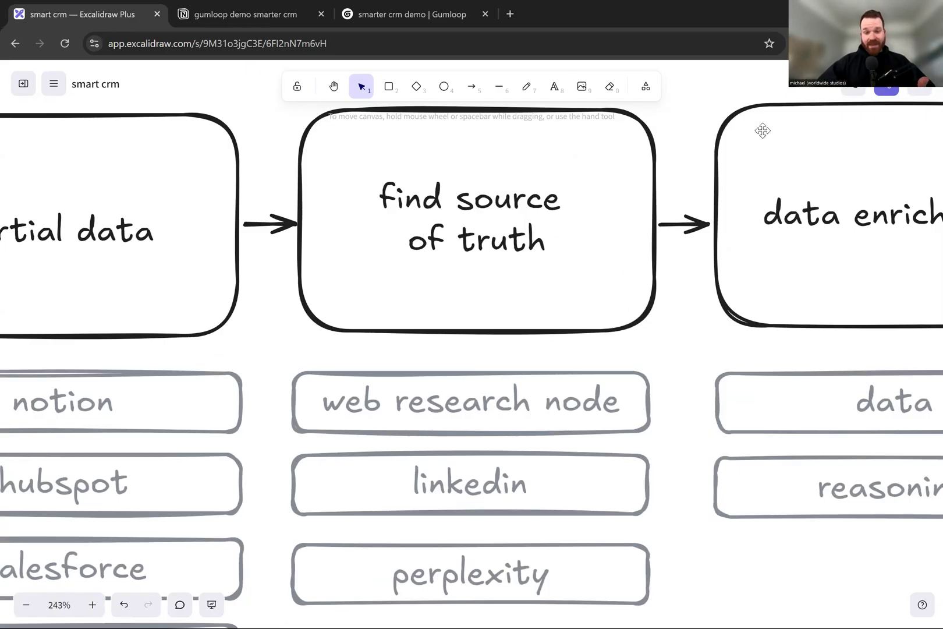
pyautogui.scroll(1, 565, 222)
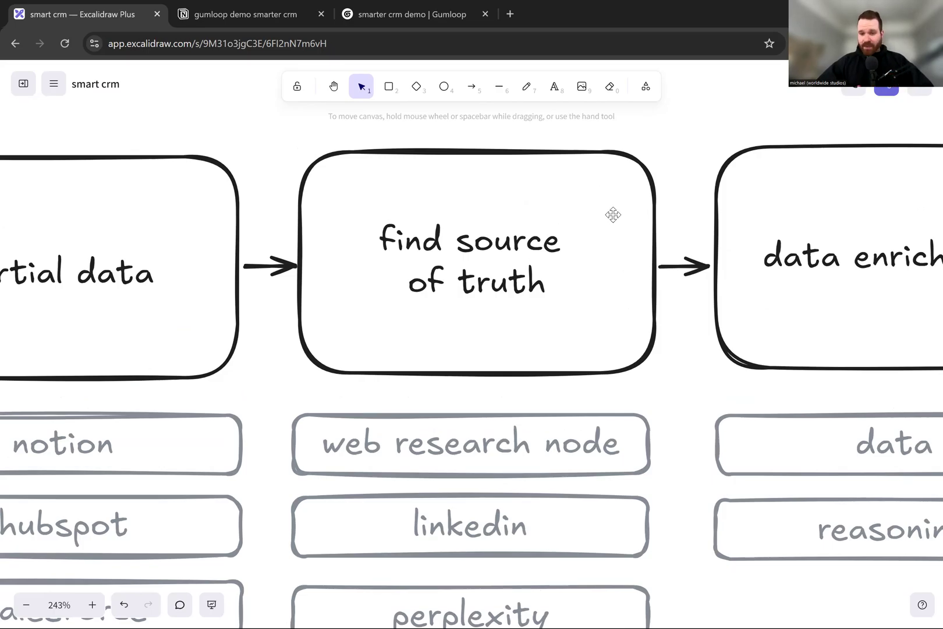
pyautogui.scroll(-1, 613, 215)
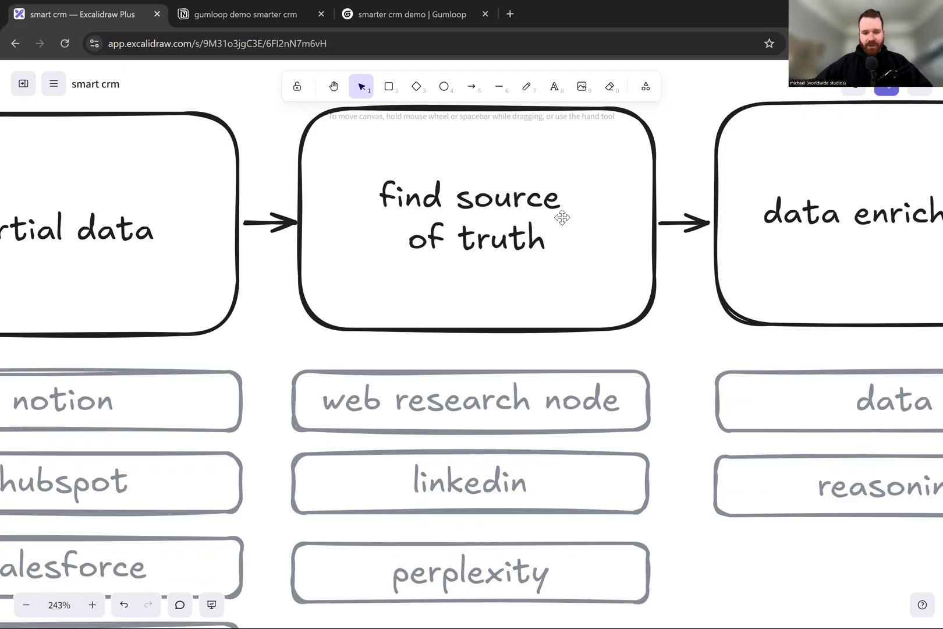
pyautogui.scroll(-4, 560, 215)
pyautogui.scroll(1, 537, 201)
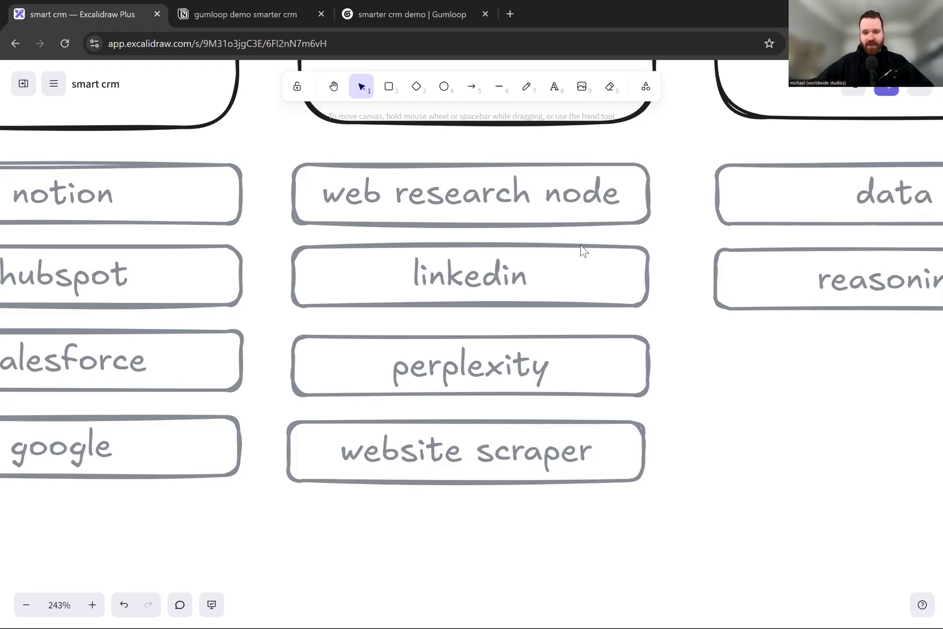
pyautogui.moveTo(678, 307); pyautogui.dragTo(678, 264)
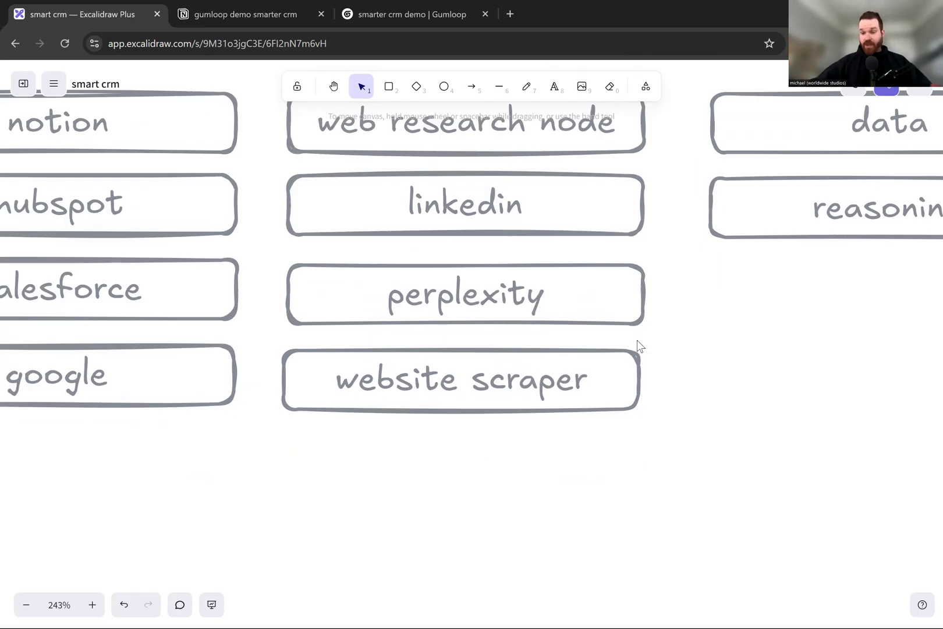
pyautogui.scroll(3, 596, 351)
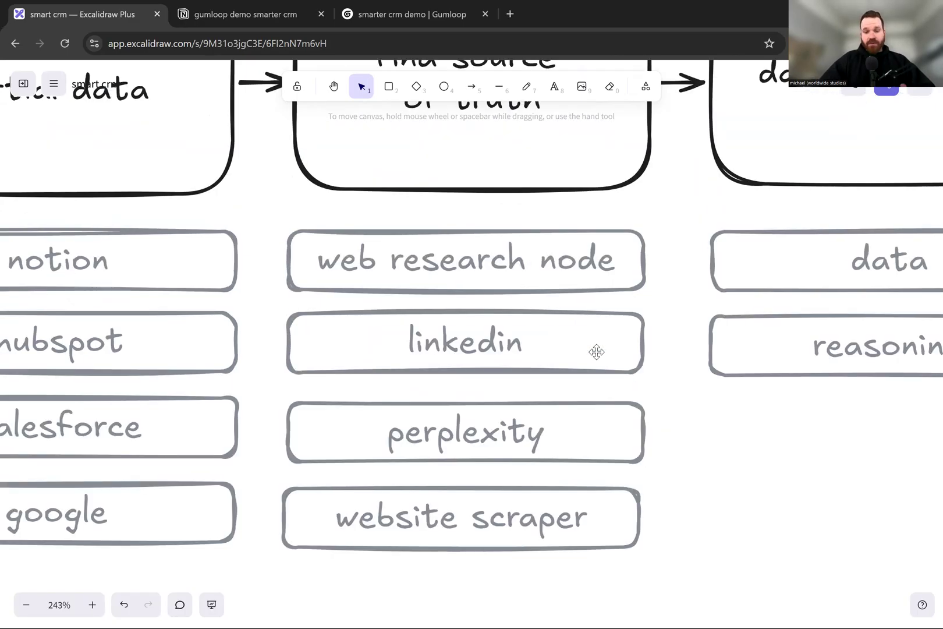
pyautogui.scroll(-3, 597, 352)
pyautogui.scroll(1, 491, 195)
pyautogui.scroll(5, 531, 228)
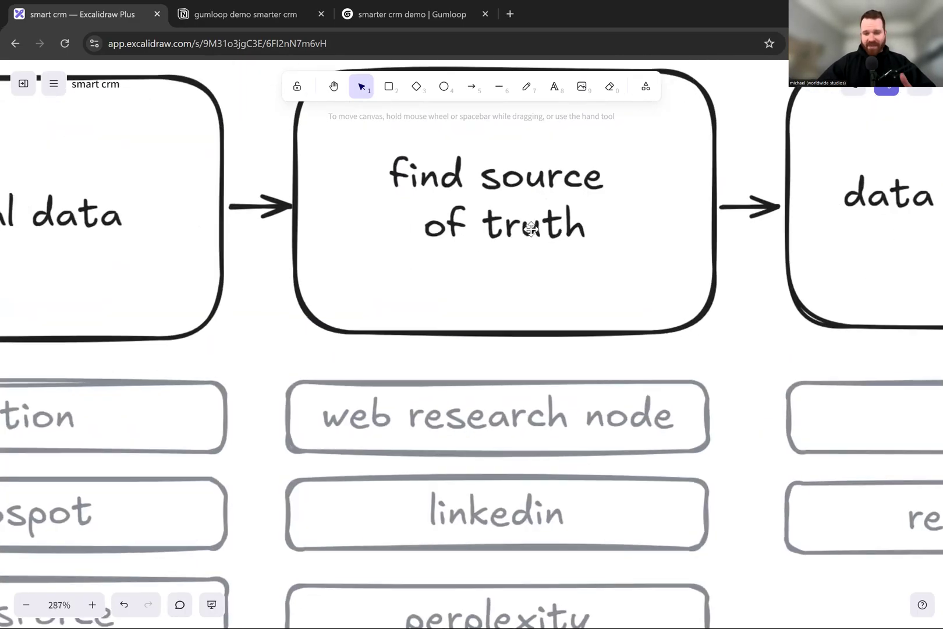
pyautogui.scroll(1, 531, 228)
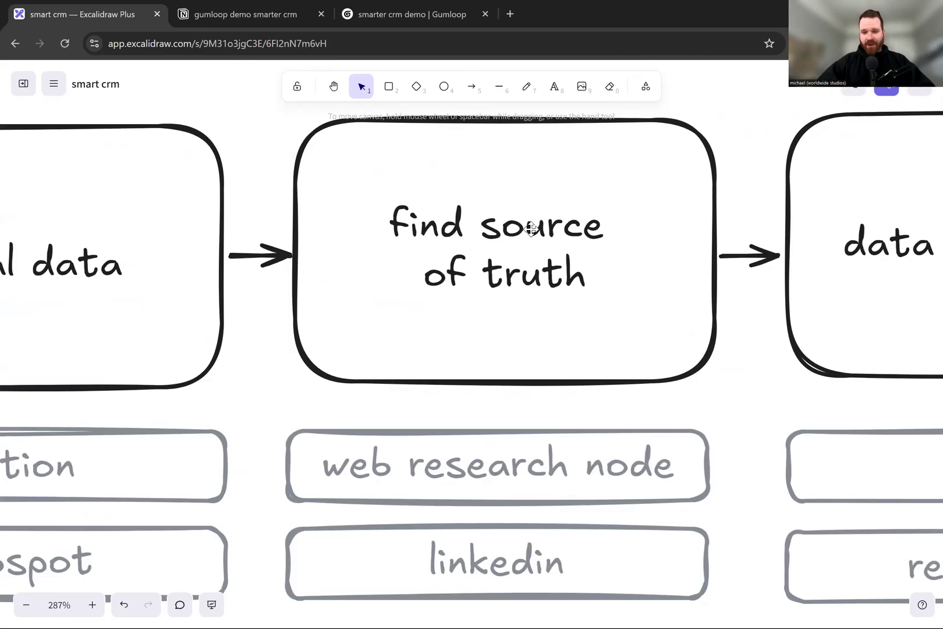
# - Examine the data enrichment stage of the diagram with its data and reasoning boxes
pyautogui.hscroll(10, 532, 228)
pyautogui.scroll(1, 531, 229)
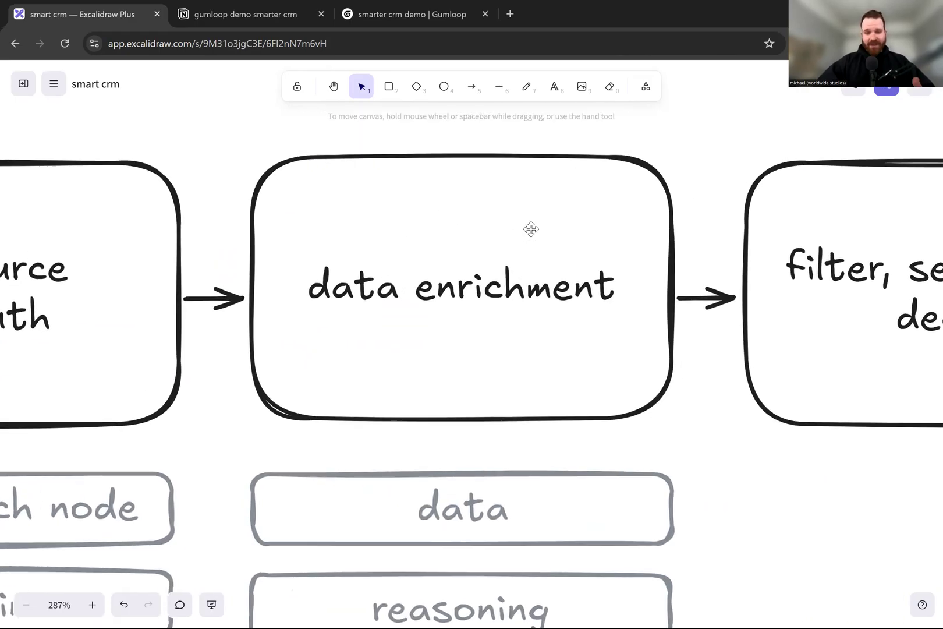
pyautogui.scroll(-1, 531, 228)
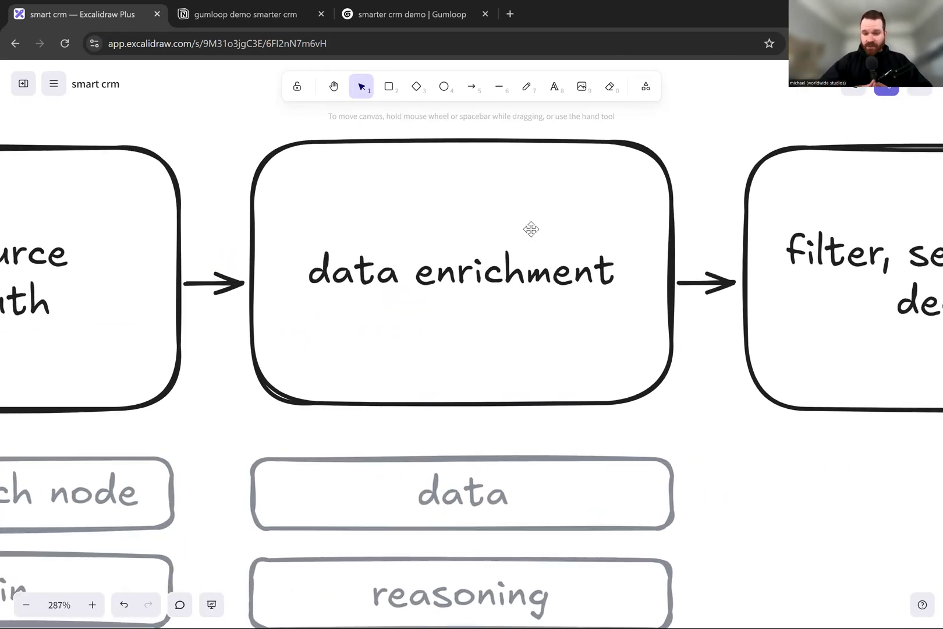
pyautogui.scroll(-2, 531, 229)
pyautogui.keyDown('ctrl'); pyautogui.scroll(-4, 531, 229); pyautogui.keyUp('ctrl')
pyautogui.scroll(-2, 531, 229)
pyautogui.keyDown('ctrl'); pyautogui.scroll(2, 531, 229); pyautogui.keyUp('ctrl')
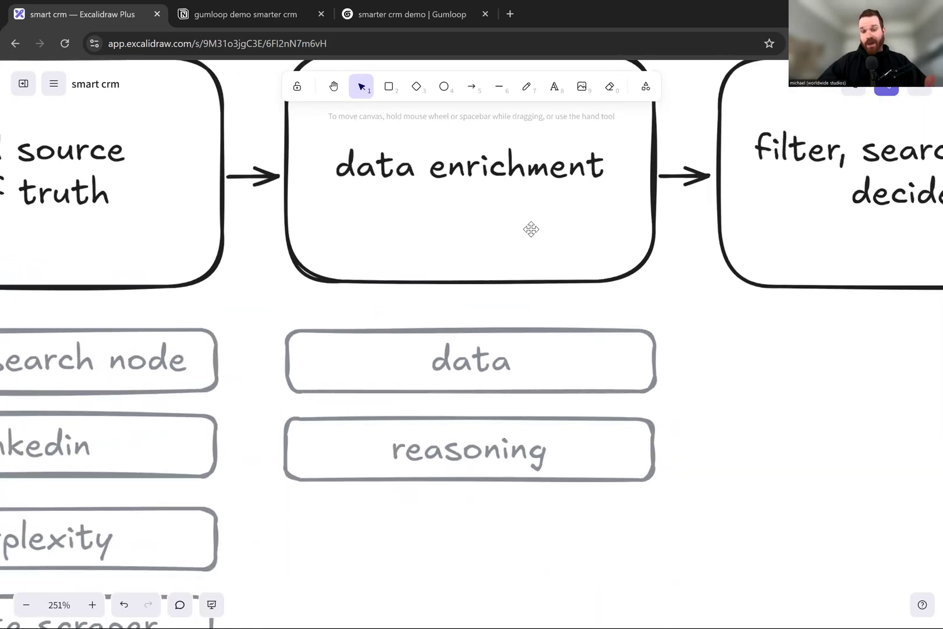
pyautogui.scroll(-3, 527, 250)
pyautogui.keyDown('ctrl'); pyautogui.scroll(5, 484, 329); pyautogui.keyUp('ctrl')
pyautogui.scroll(-1, 484, 330)
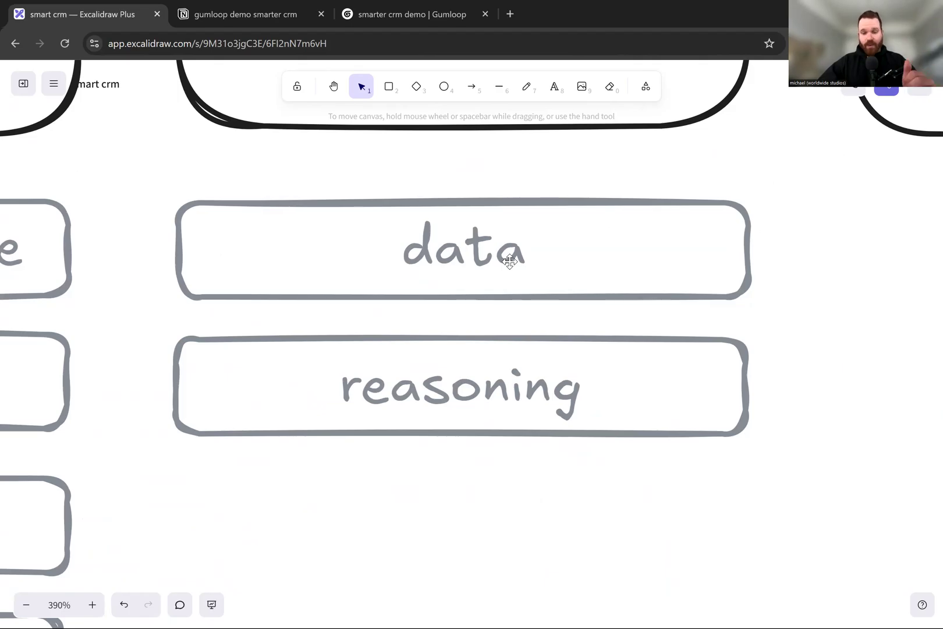
pyautogui.scroll(-4, 510, 263)
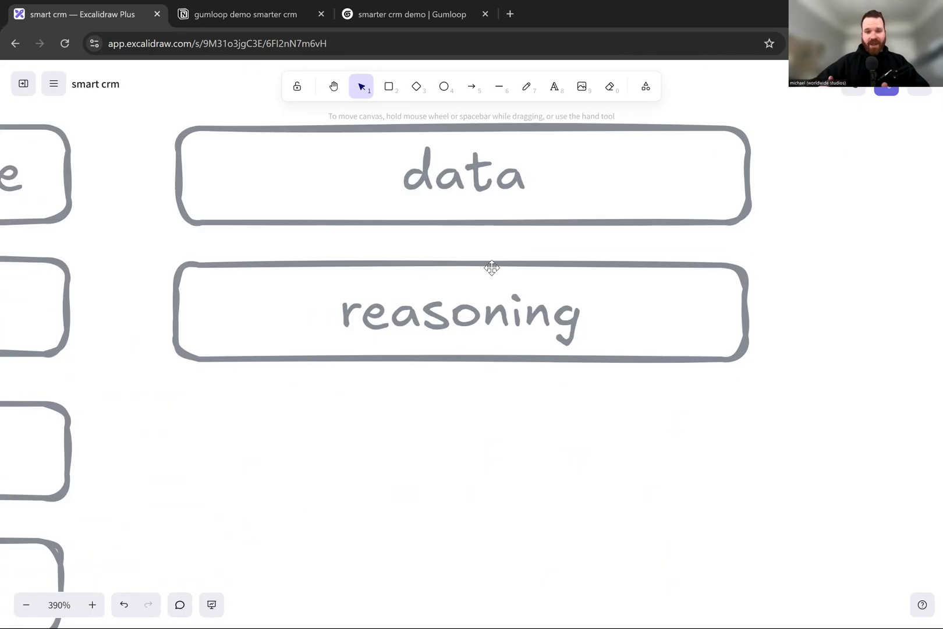
pyautogui.scroll(-5, 492, 267)
# - View the filter, search, and decide stage, and review the whole four-stage flow
pyautogui.scroll(3, 491, 267)
pyautogui.scroll(5, 573, 252)
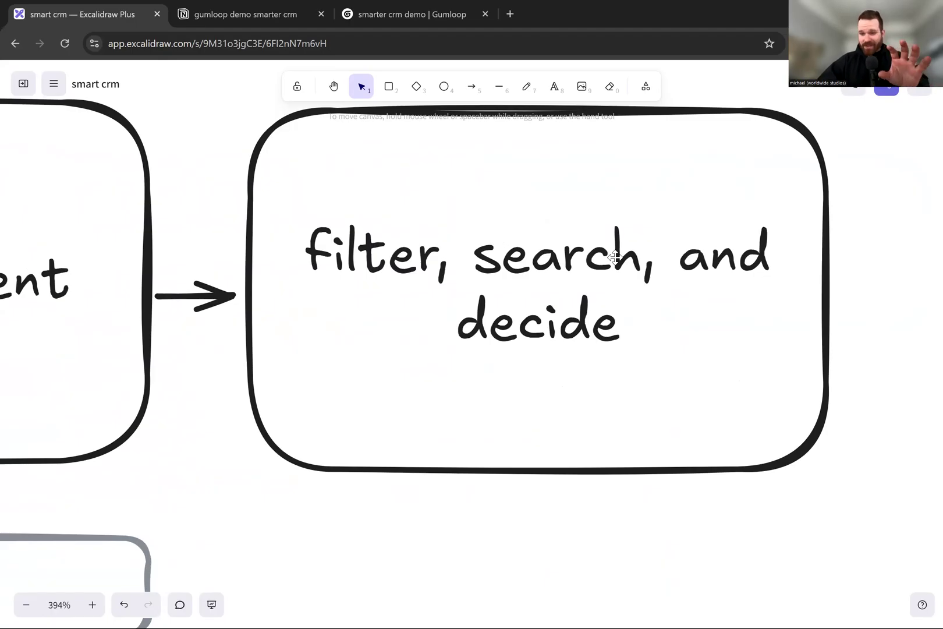
pyautogui.scroll(-5, 660, 276)
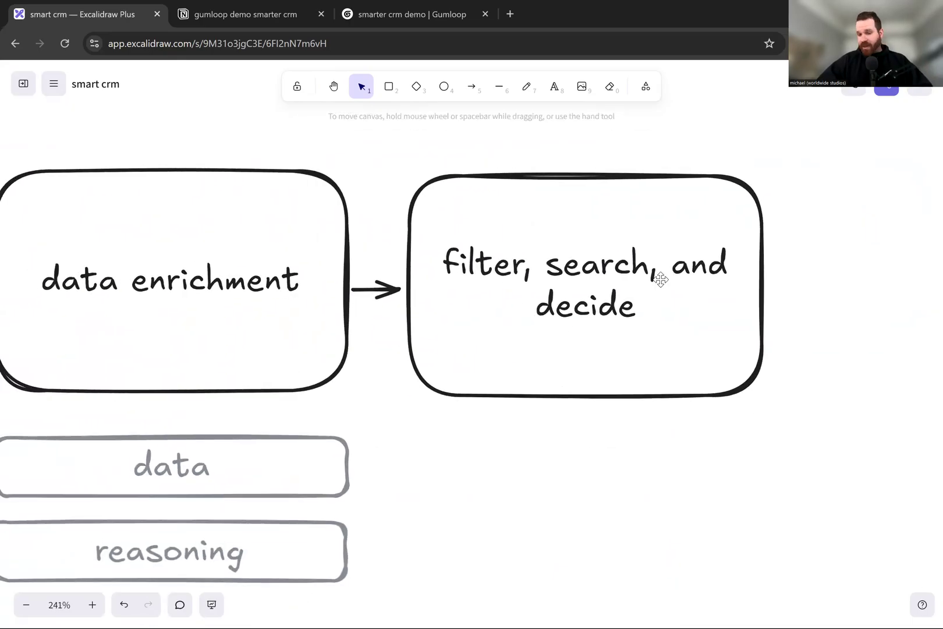
pyautogui.scroll(-8, 661, 280)
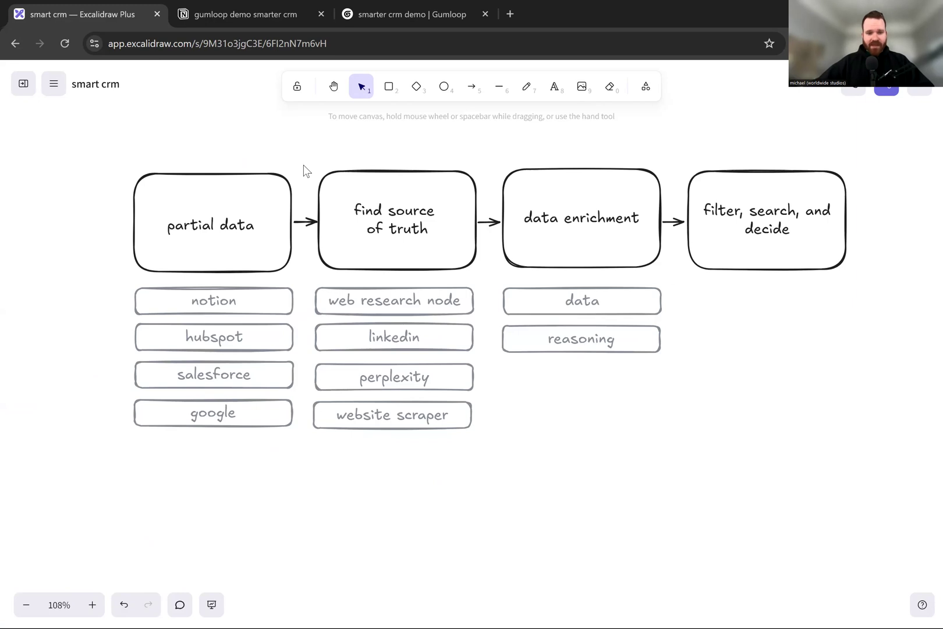
# - Switch to the gumloop demo smarter crm page in Notion and look over the contact table's rows
pyautogui.click(217, 14)
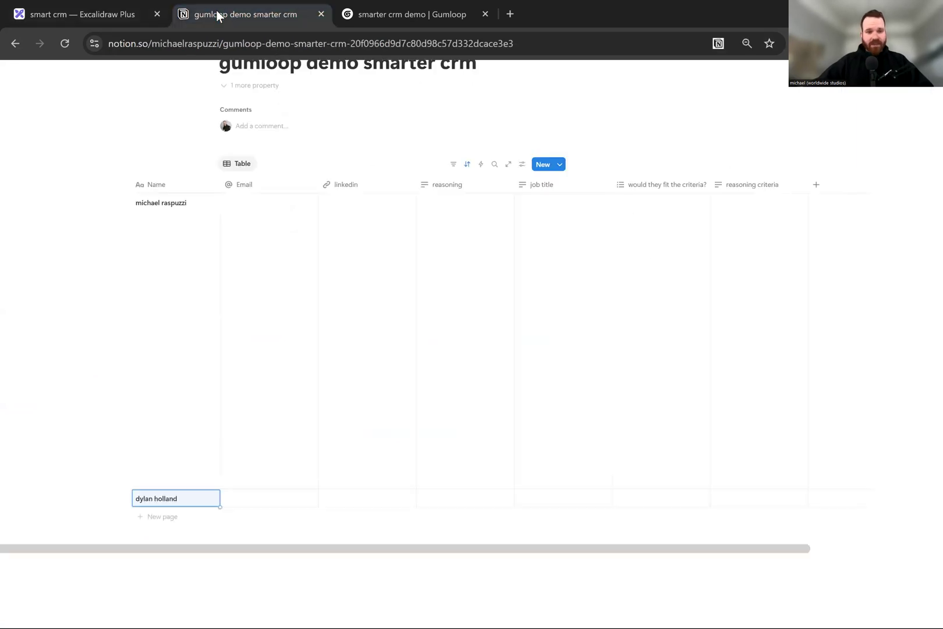
pyautogui.scroll(-2, 523, 232)
pyautogui.click(523, 231)
pyautogui.scroll(3, 524, 230)
pyautogui.press('Escape')
pyautogui.click(388, 134)
pyautogui.hscroll(-2, 282, 255)
pyautogui.scroll(5, 217, 291)
pyautogui.scroll(-6, 253, 268)
pyautogui.scroll(-4, 253, 267)
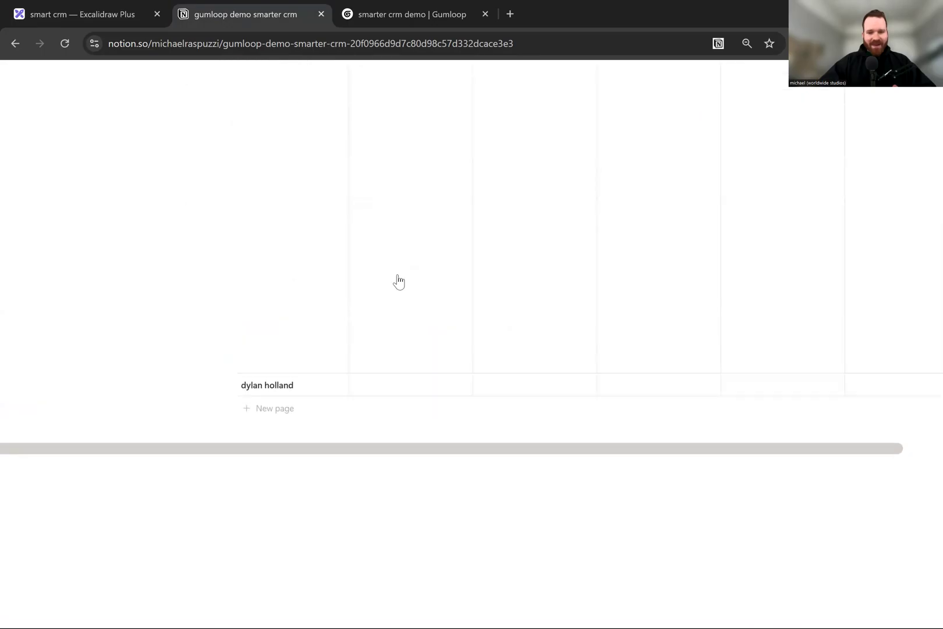
pyautogui.scroll(3, 399, 282)
pyautogui.hscroll(1, 541, 255)
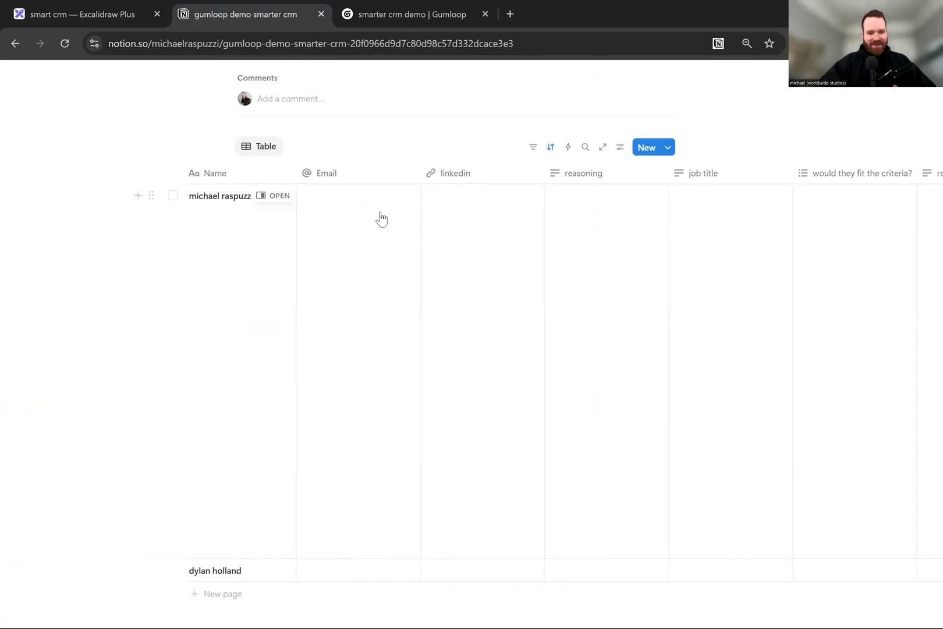
pyautogui.hscroll(1, 396, 238)
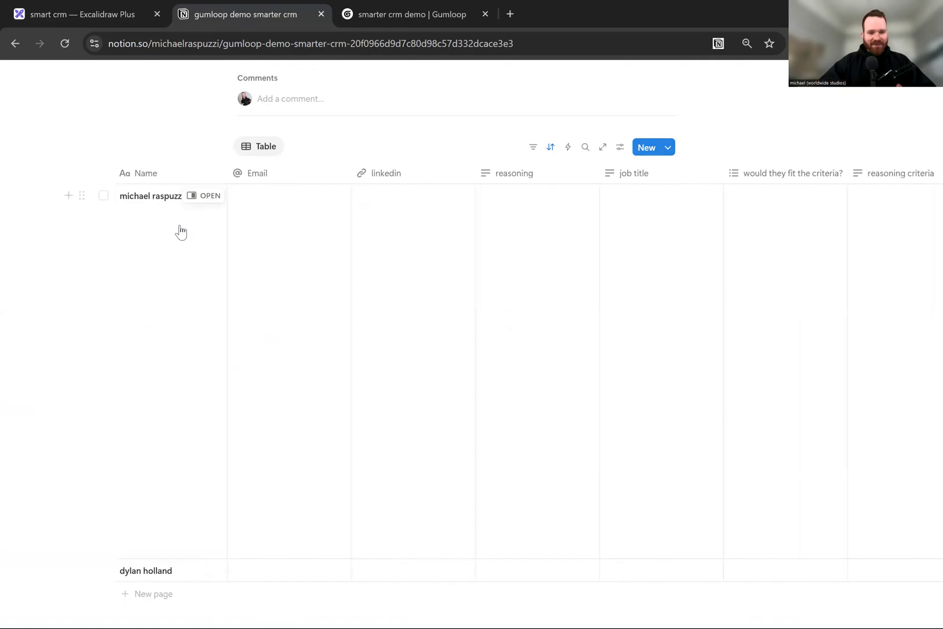
# - Examine the contact table's columns from Email and linkedin through job title to reasoning criteria
pyautogui.scroll(3, 446, 204)
pyautogui.hscroll(1, 446, 203)
pyautogui.hscroll(1, 540, 199)
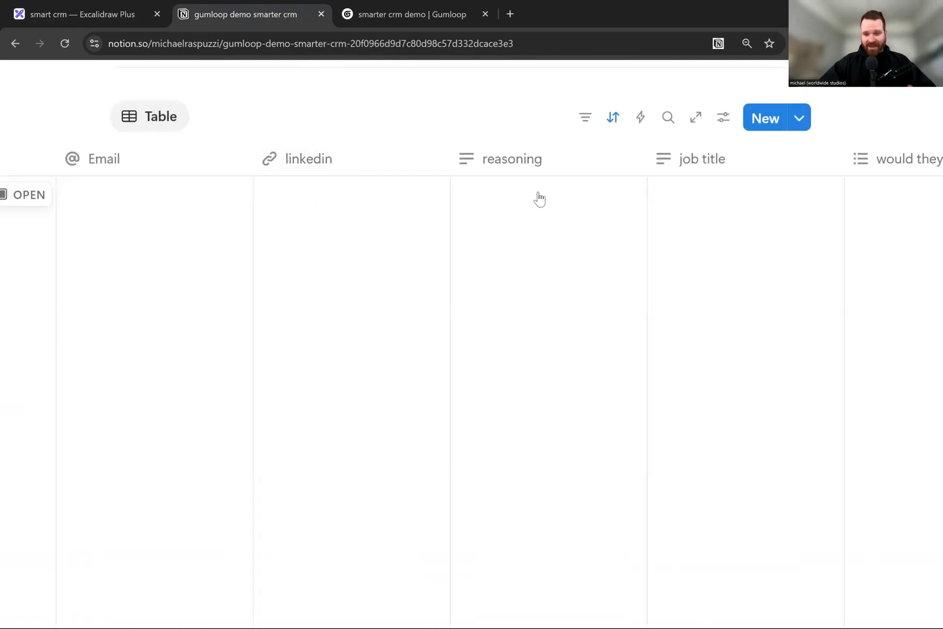
pyautogui.hscroll(3, 540, 199)
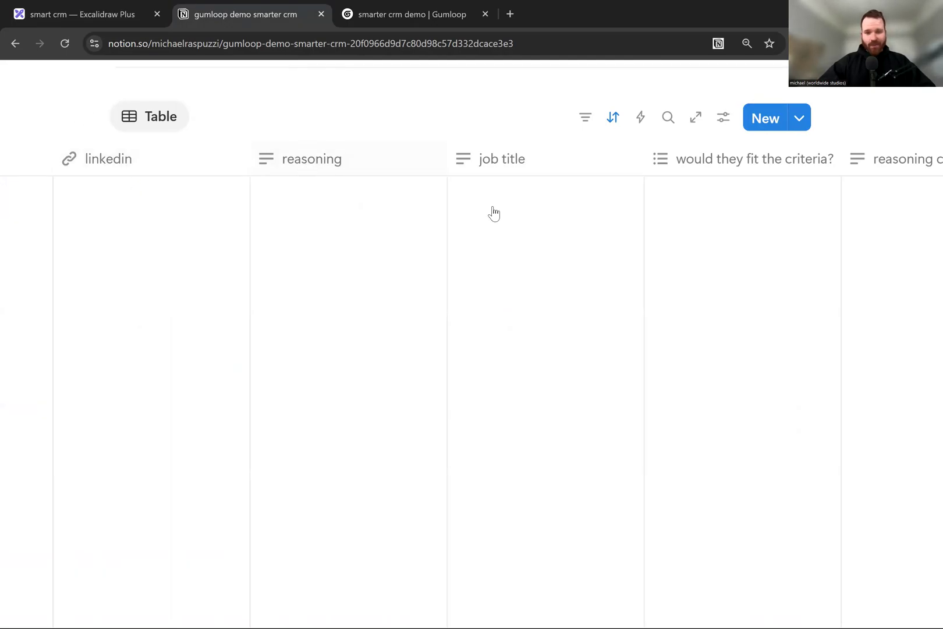
pyautogui.hscroll(3, 494, 214)
pyautogui.hscroll(3, 488, 198)
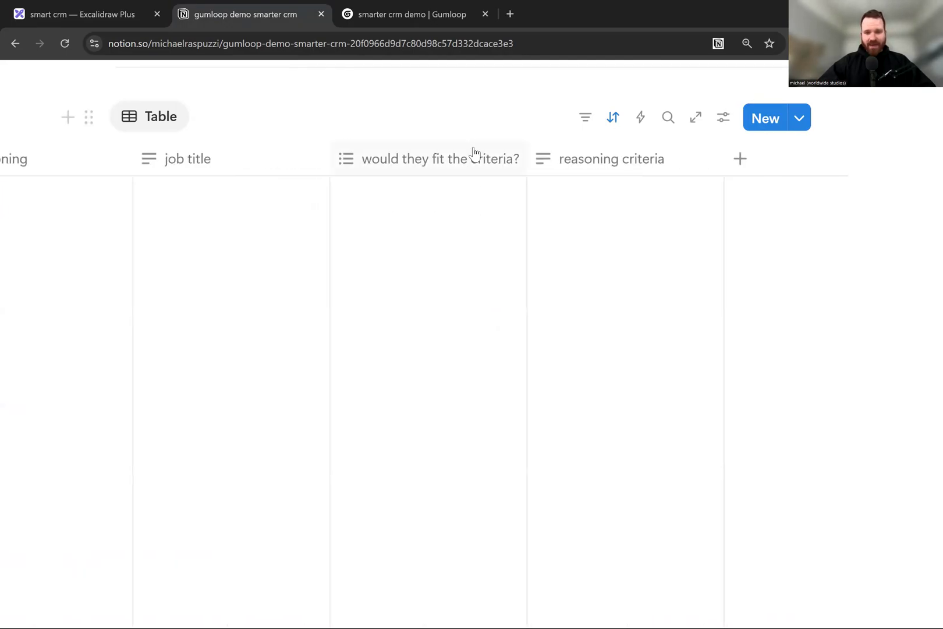
pyautogui.scroll(-5, 610, 210)
pyautogui.hscroll(-4, 611, 210)
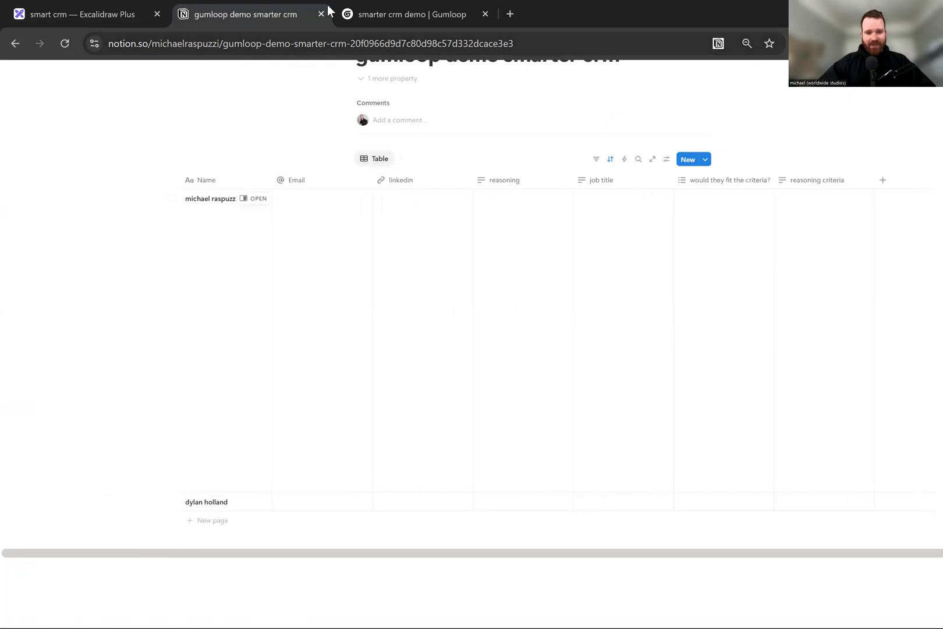
# - Switch to the smarter crm demo flow in Gumloop, close the run results, and inspect the Notion Database Reader and AI Web Research nodes
pyautogui.click(369, 9)
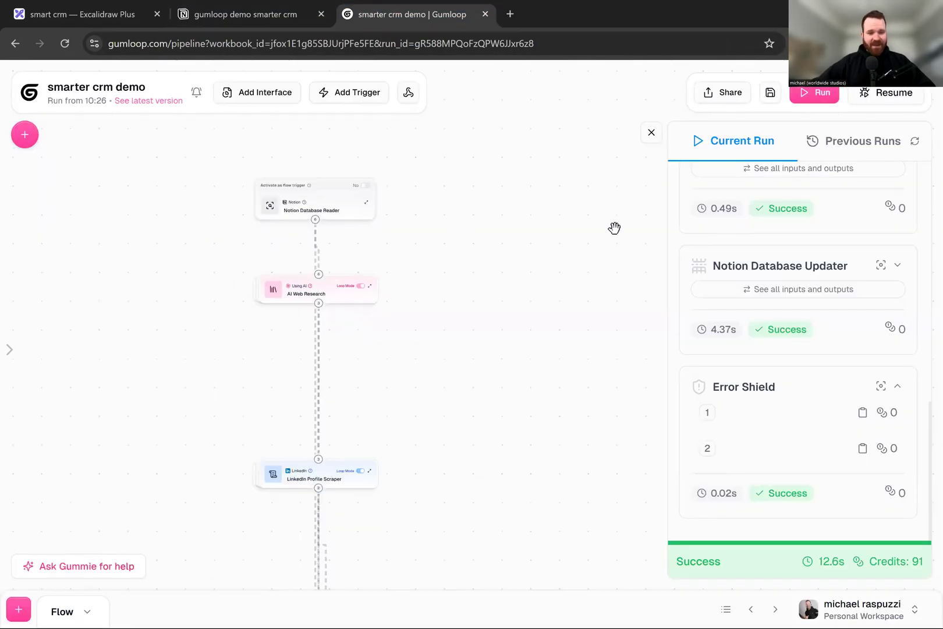
pyautogui.moveTo(401, 239); pyautogui.dragTo(615, 228)
pyautogui.moveTo(349, 277); pyautogui.dragTo(268, 266)
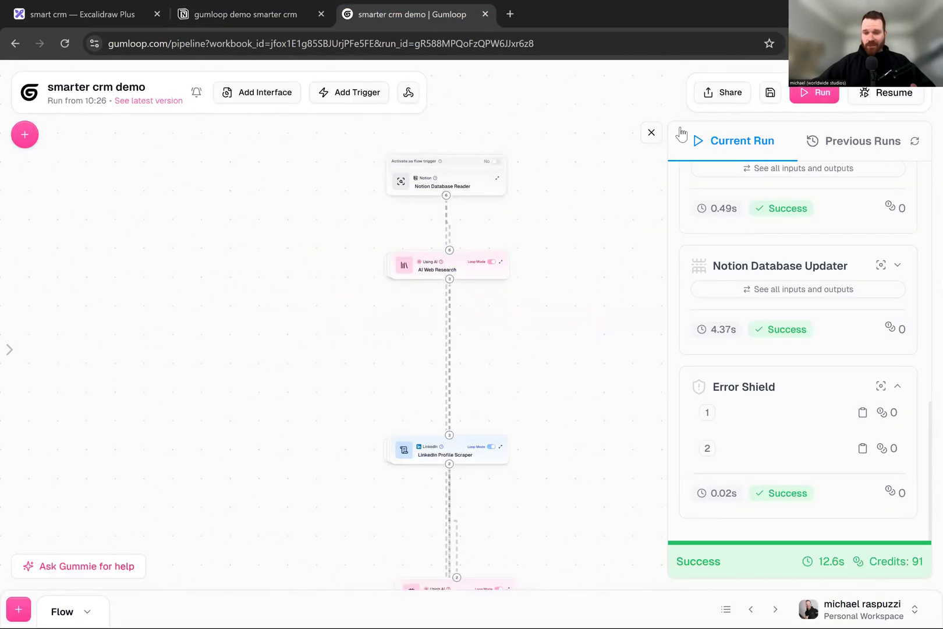
pyautogui.click(652, 132)
pyautogui.scroll(5, 326, 157)
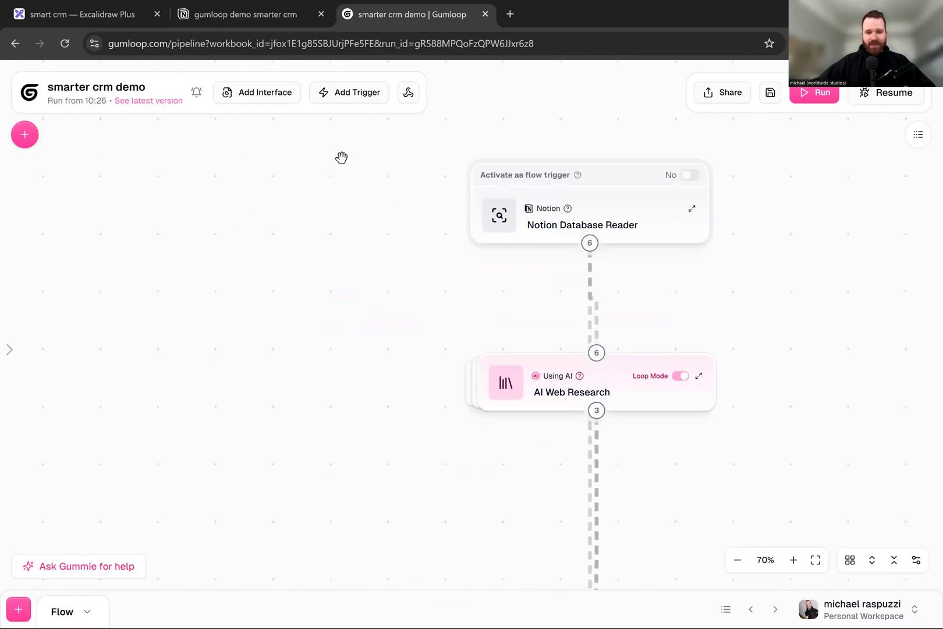
pyautogui.moveTo(346, 185); pyautogui.dragTo(268, 200)
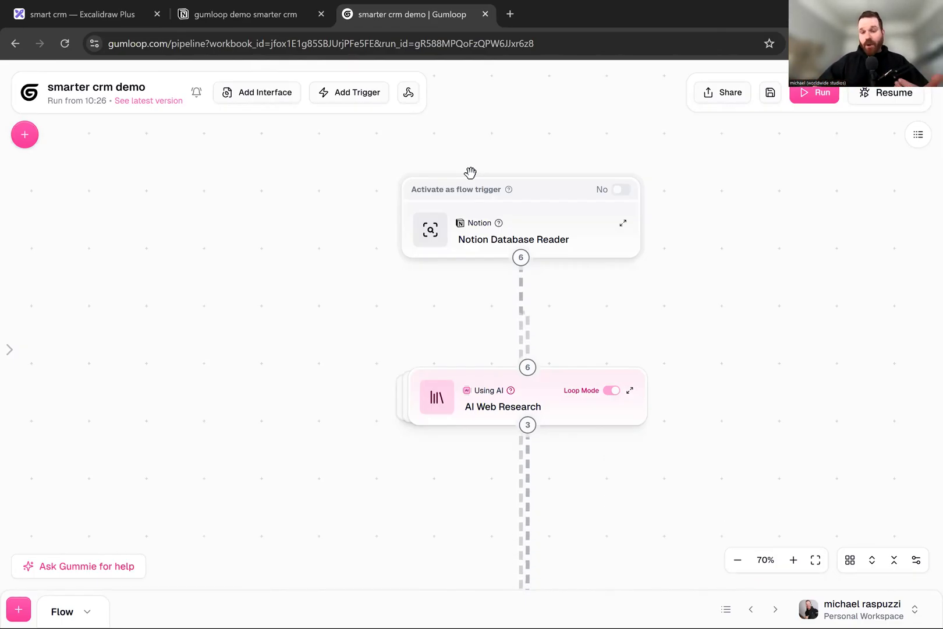
pyautogui.moveTo(493, 169)
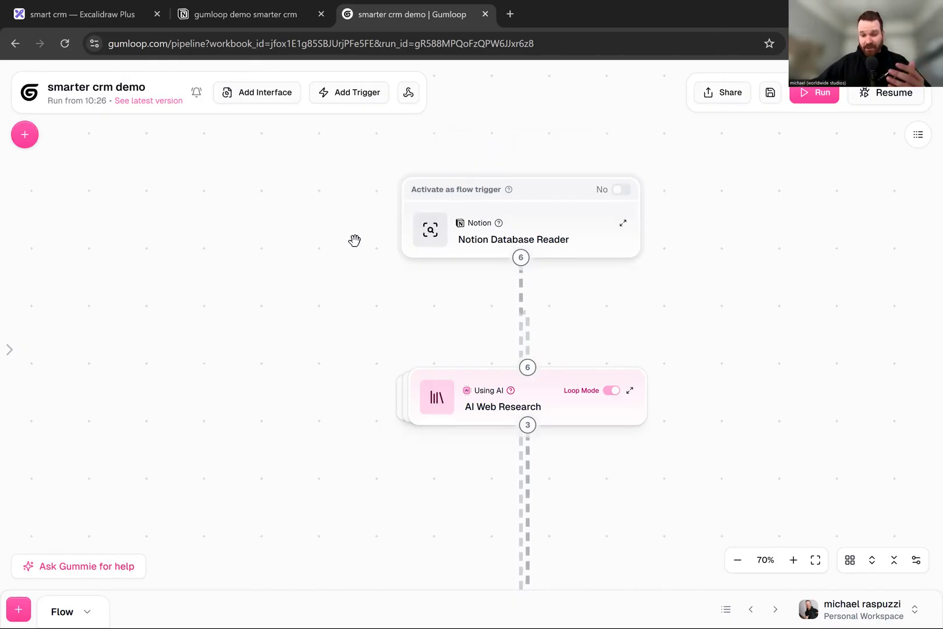
# - Look over the flow from the LinkedIn Profile Scraper, Ask AI and Extract nodes back to the Notion Database Reader
pyautogui.scroll(-5, 355, 240)
pyautogui.scroll(-2, 303, 221)
pyautogui.scroll(-2, 315, 251)
pyautogui.scroll(-4, 338, 254)
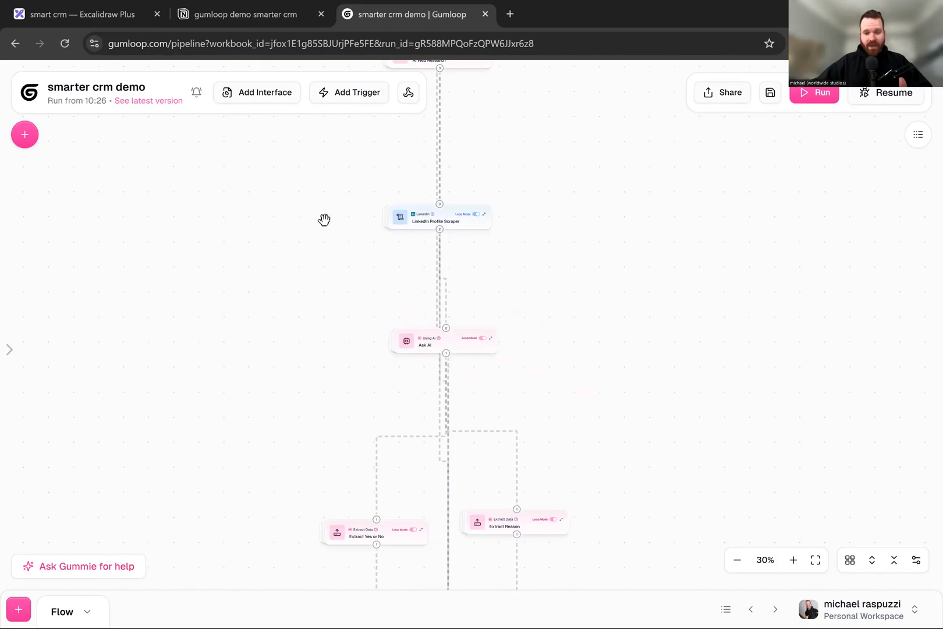
pyautogui.scroll(6, 324, 220)
pyautogui.scroll(5, 361, 221)
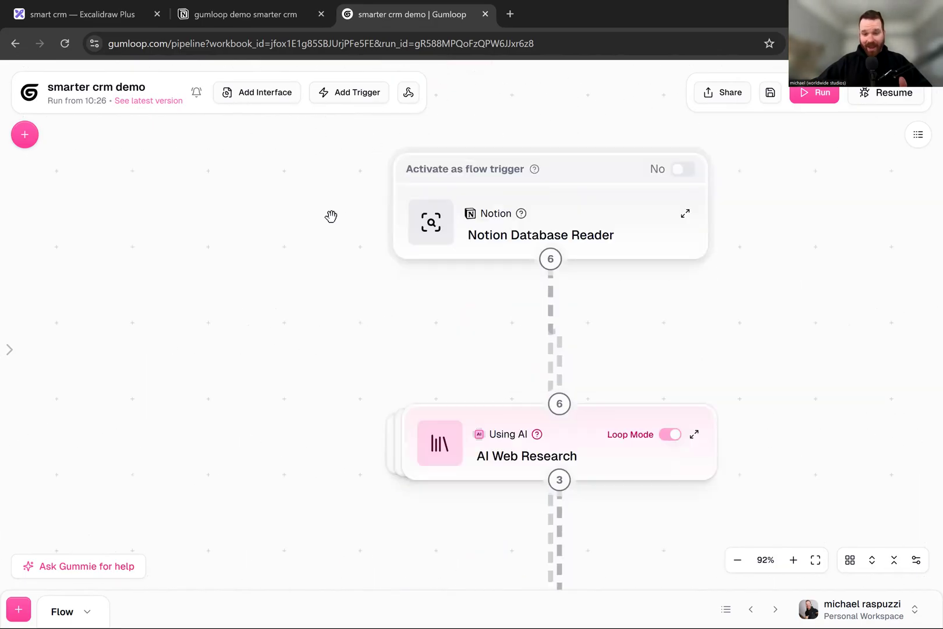
pyautogui.moveTo(332, 216); pyautogui.dragTo(250, 176)
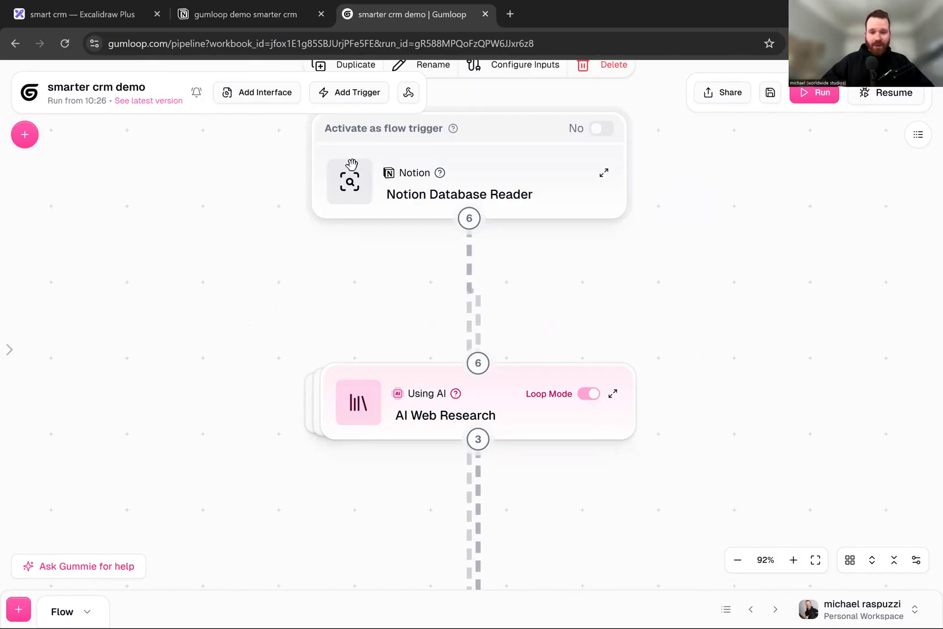
pyautogui.click(475, 261)
pyautogui.scroll(-2, 525, 240)
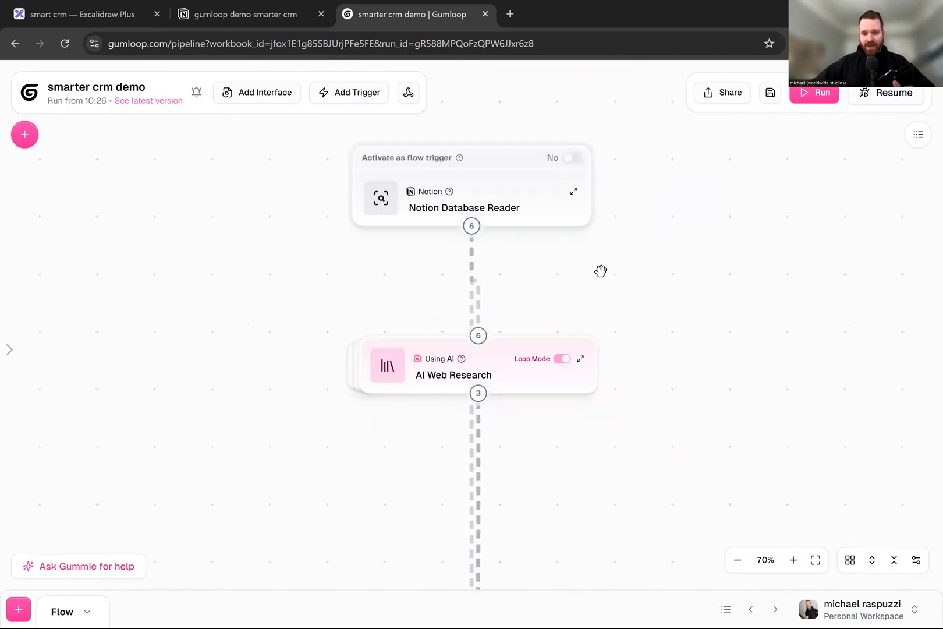
pyautogui.moveTo(636, 253); pyautogui.dragTo(582, 268)
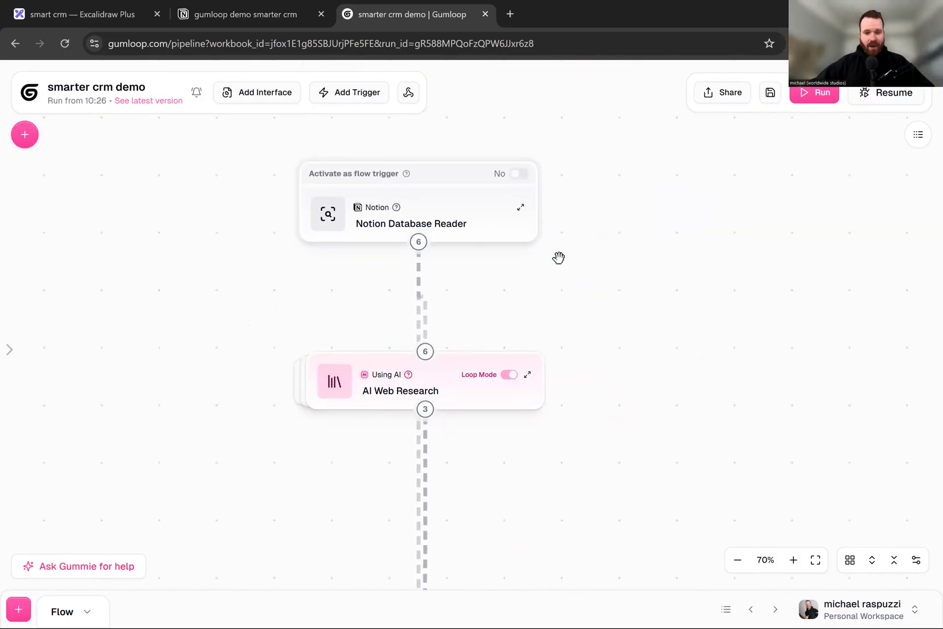
# - Expand the Notion Database Reader node and view its database selection
pyautogui.moveTo(524, 213)
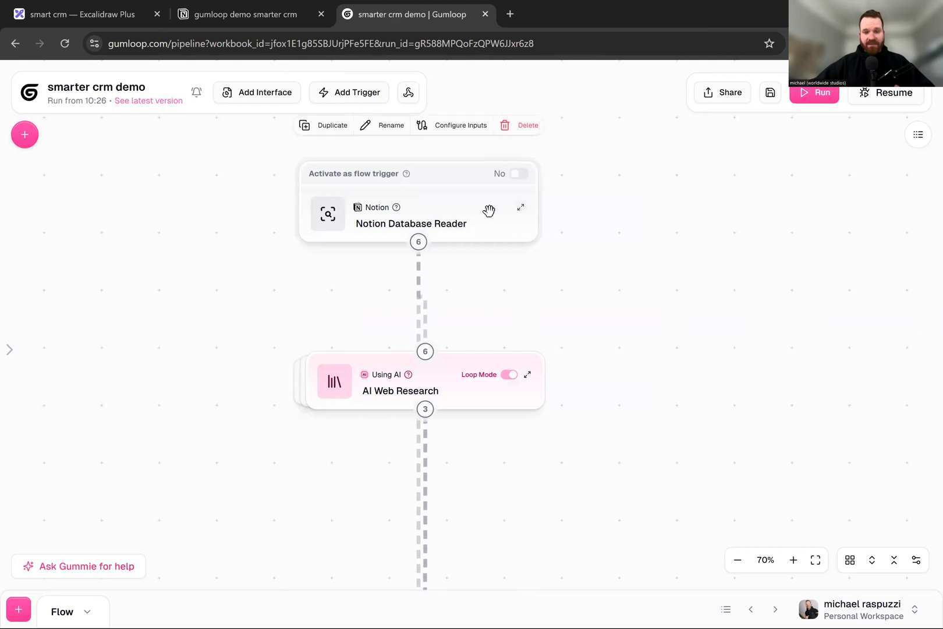
pyautogui.scroll(-1, 634, 297)
pyautogui.moveTo(636, 297); pyautogui.dragTo(644, 349)
pyautogui.moveTo(487, 251); pyautogui.dragTo(506, 139)
pyautogui.click(530, 173)
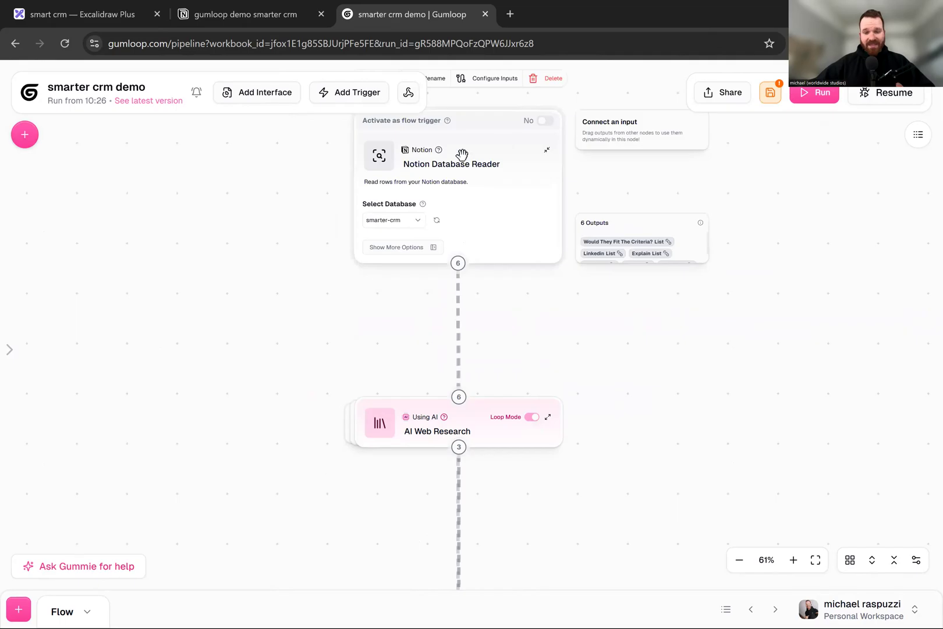
pyautogui.scroll(3, 462, 154)
pyautogui.scroll(1, 187, 226)
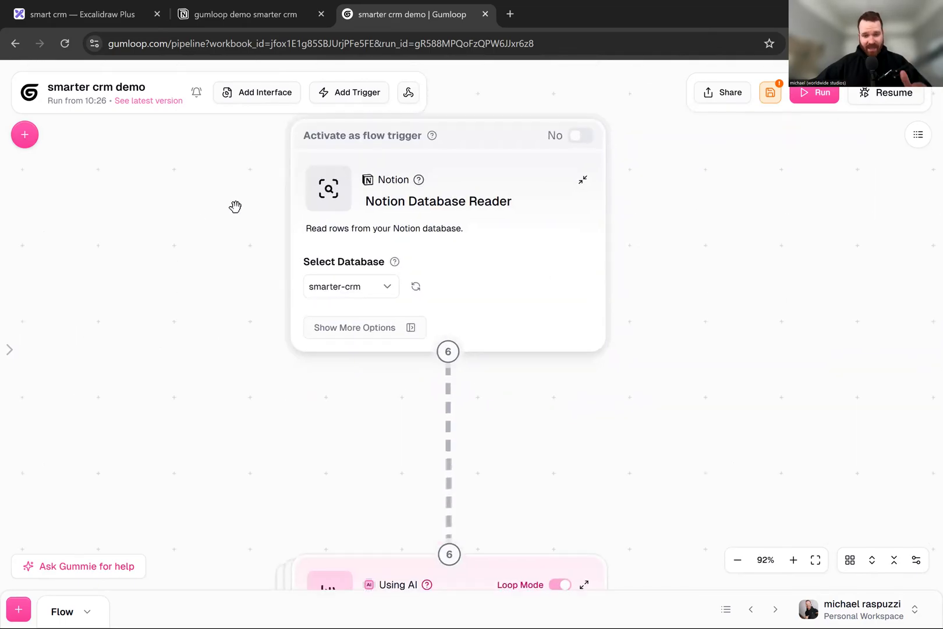
pyautogui.scroll(1, 461, 259)
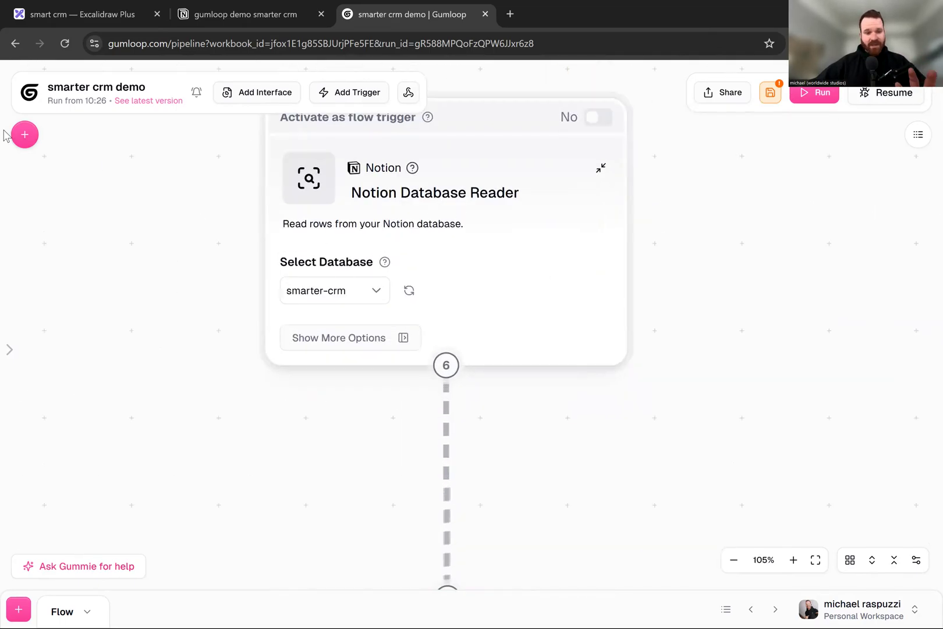
# - Search the node library for "not" and place a second Notion Database Reader node beside the existing one
pyautogui.click(24, 134)
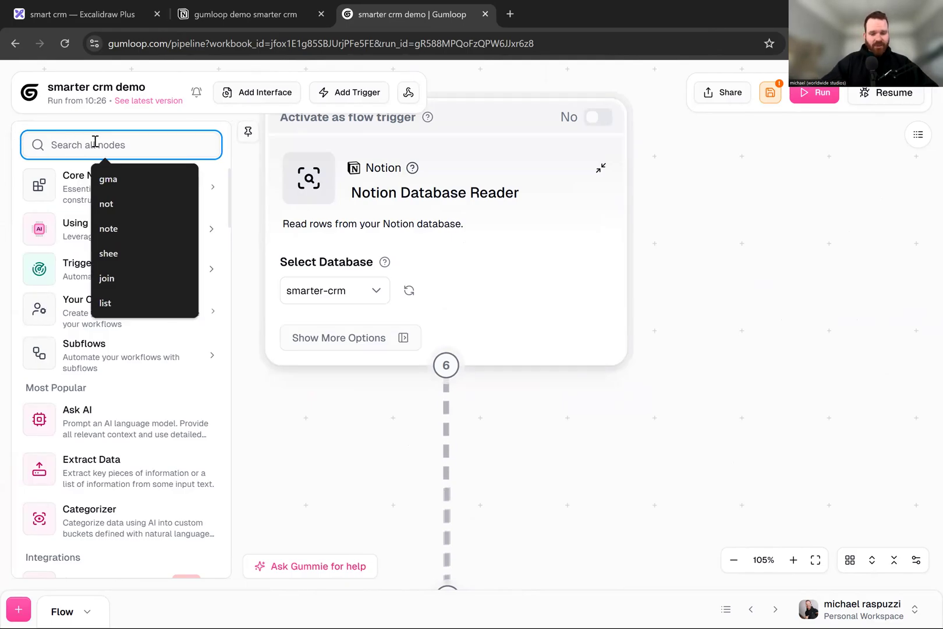
pyautogui.write('read')
pyautogui.press('BackSpace')
pyautogui.press('BackSpace')
pyautogui.press('BackSpace')
pyautogui.press('BackSpace')
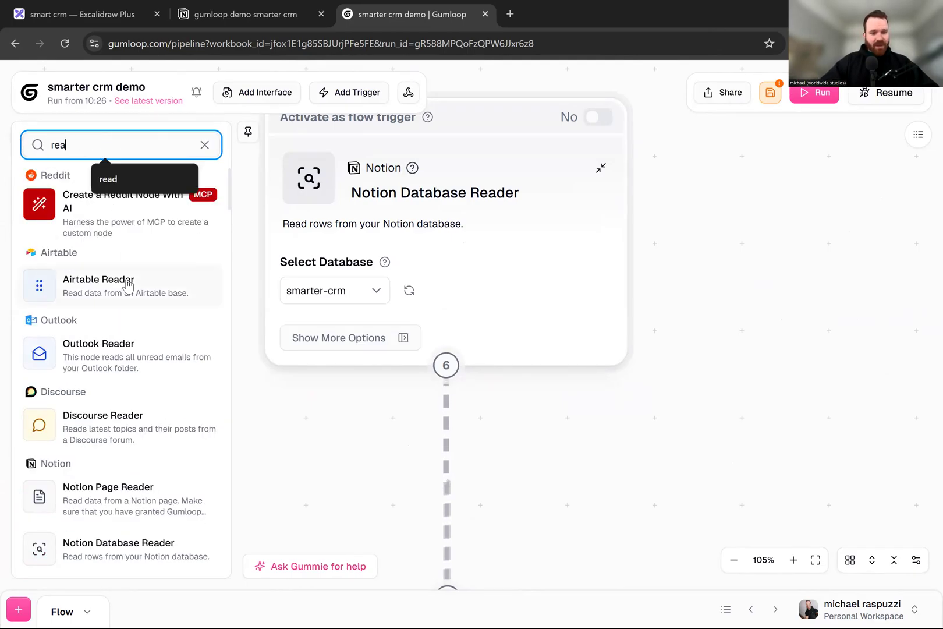
pyautogui.write('n')
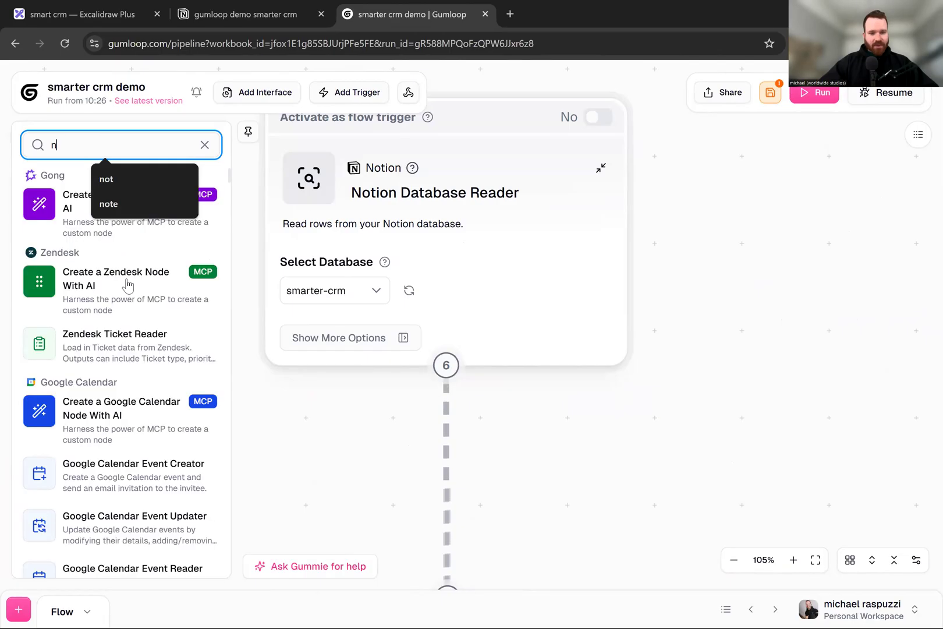
pyautogui.write('ot')
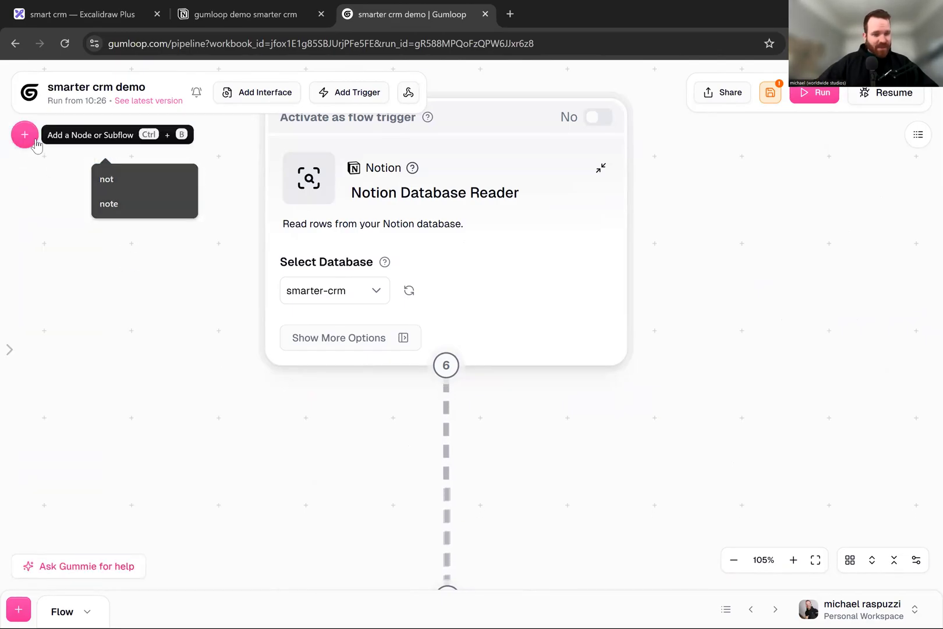
pyautogui.click(33, 141)
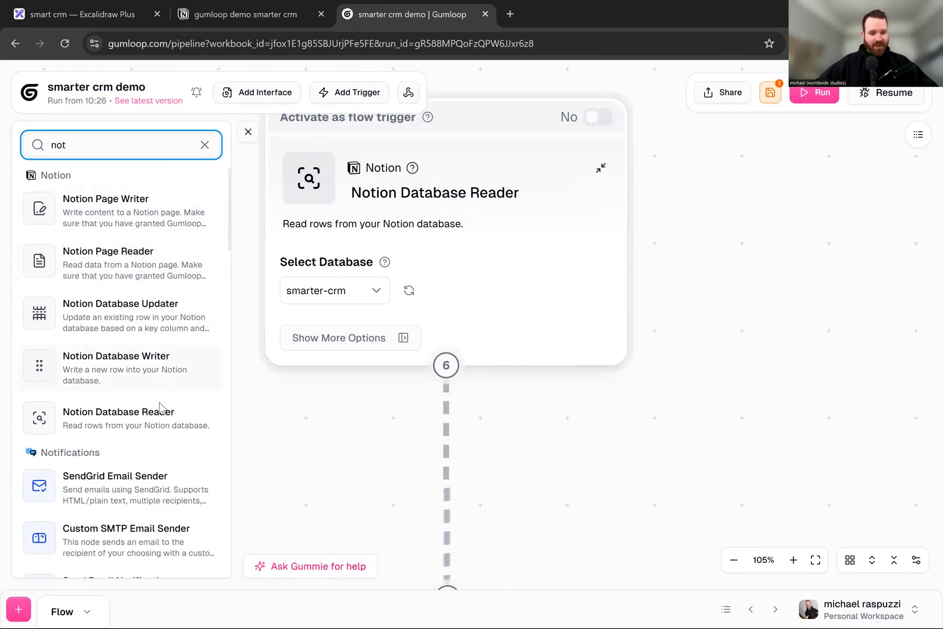
pyautogui.moveTo(154, 422); pyautogui.dragTo(495, 257)
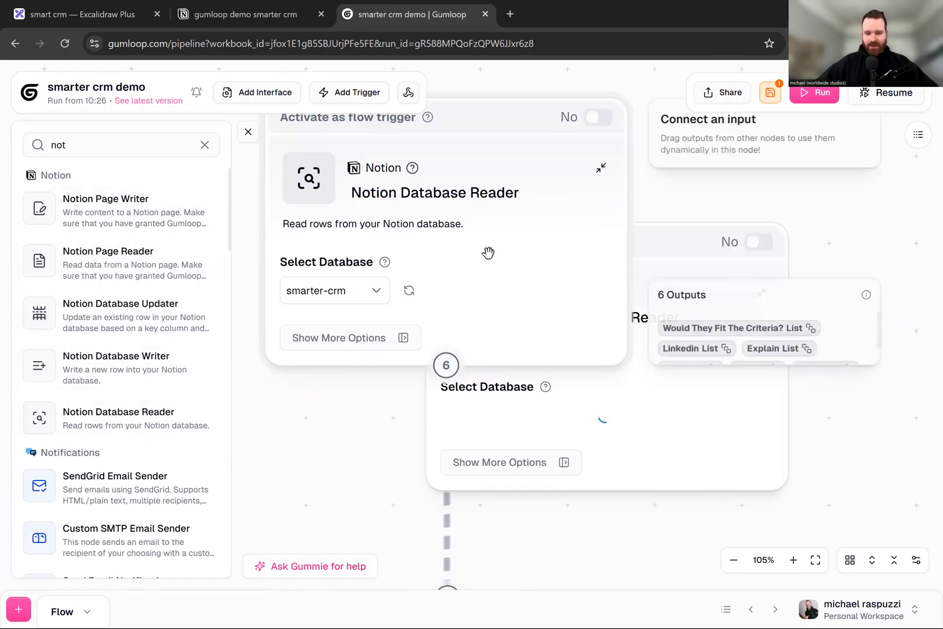
pyautogui.scroll(-4, 488, 253)
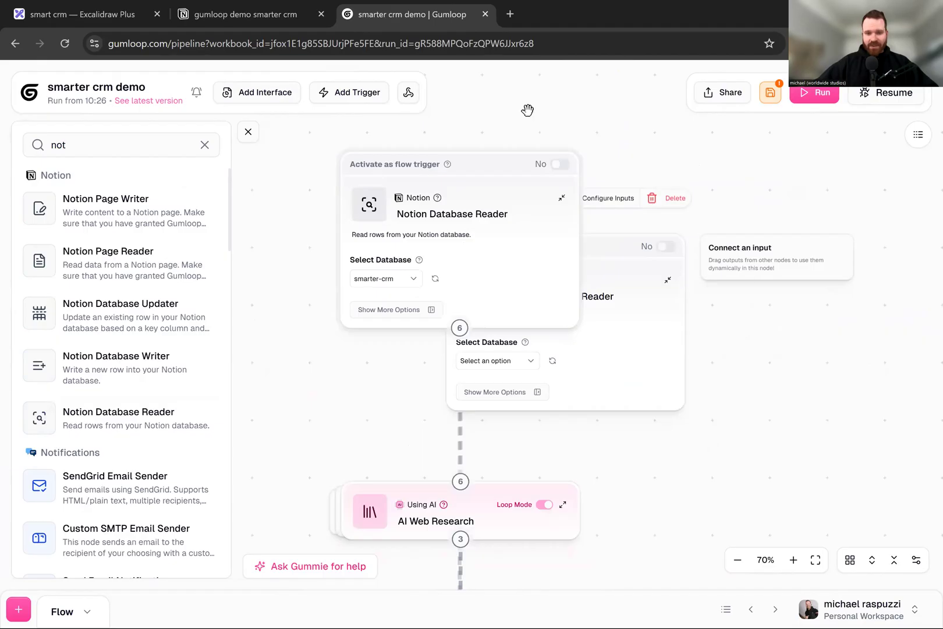
pyautogui.moveTo(676, 355); pyautogui.dragTo(565, 375)
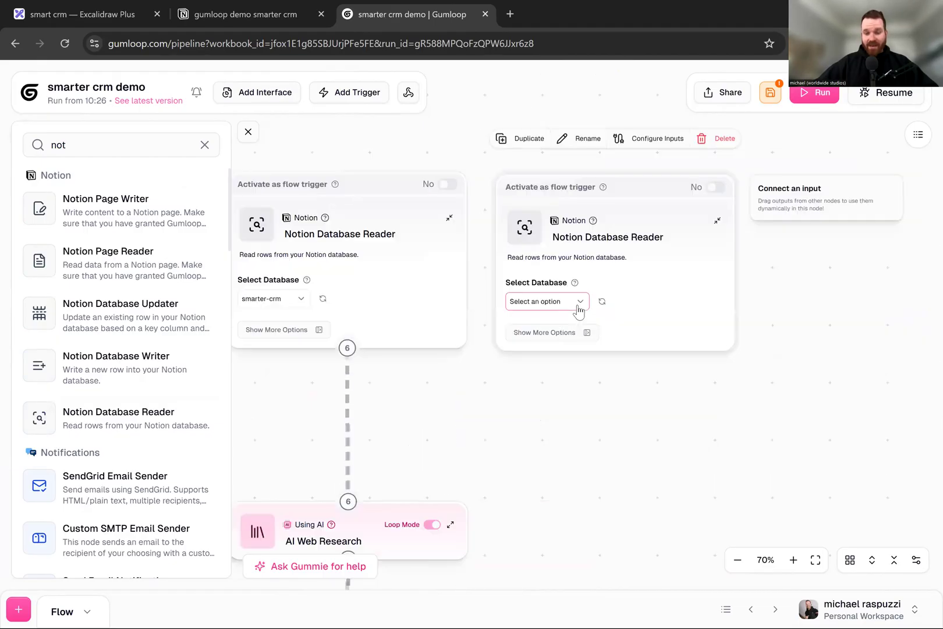
# - View the database choices of the second Notion Database Reader node and delete that node
pyautogui.click(578, 307)
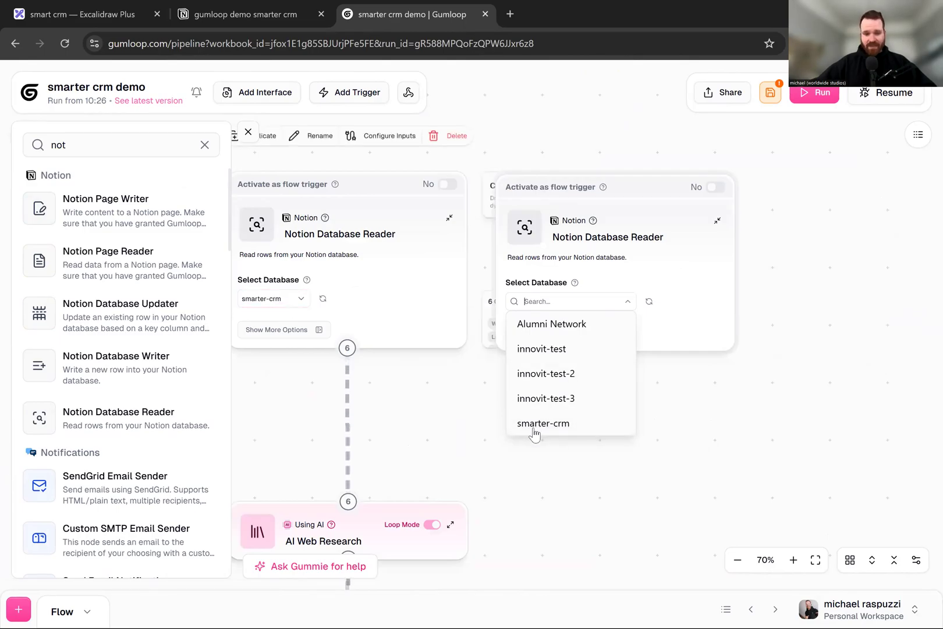
pyautogui.click(664, 265)
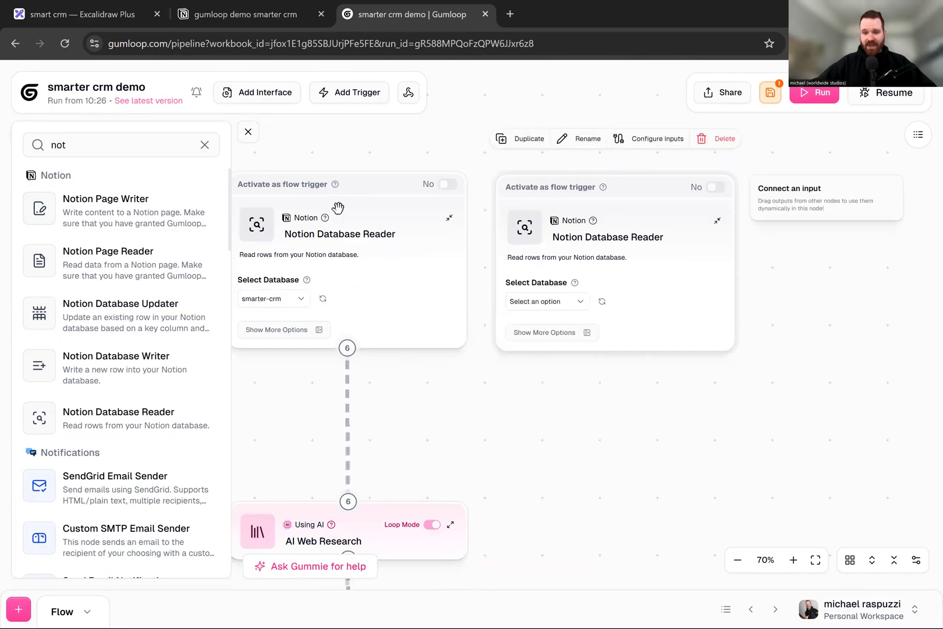
pyautogui.click(723, 139)
# - Save the smarter crm demo flow and run it
pyautogui.scroll(-1, 577, 233)
pyautogui.moveTo(534, 271); pyautogui.dragTo(678, 190)
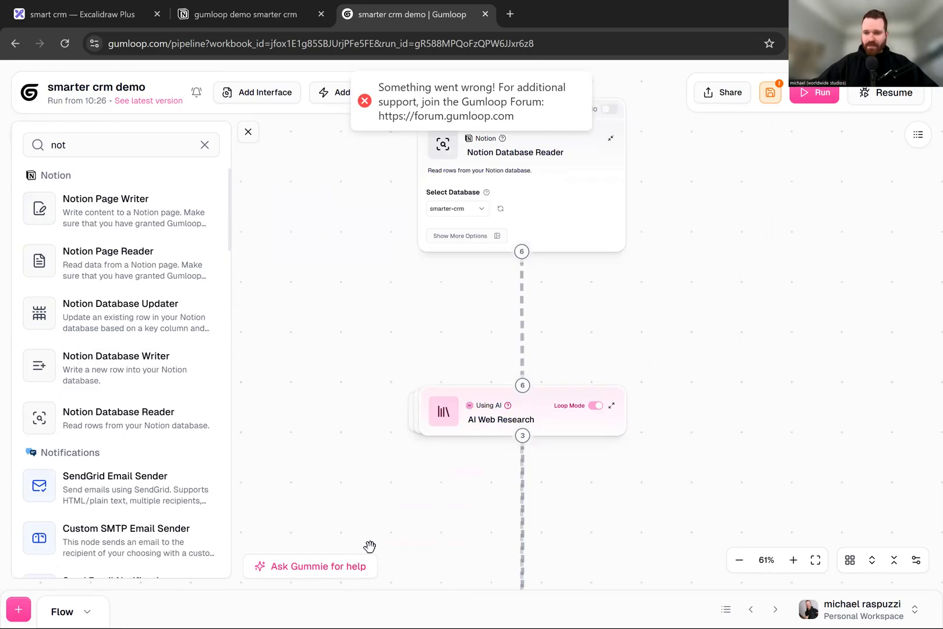
pyautogui.hotkey('ctrl', 's')
pyautogui.click(815, 95)
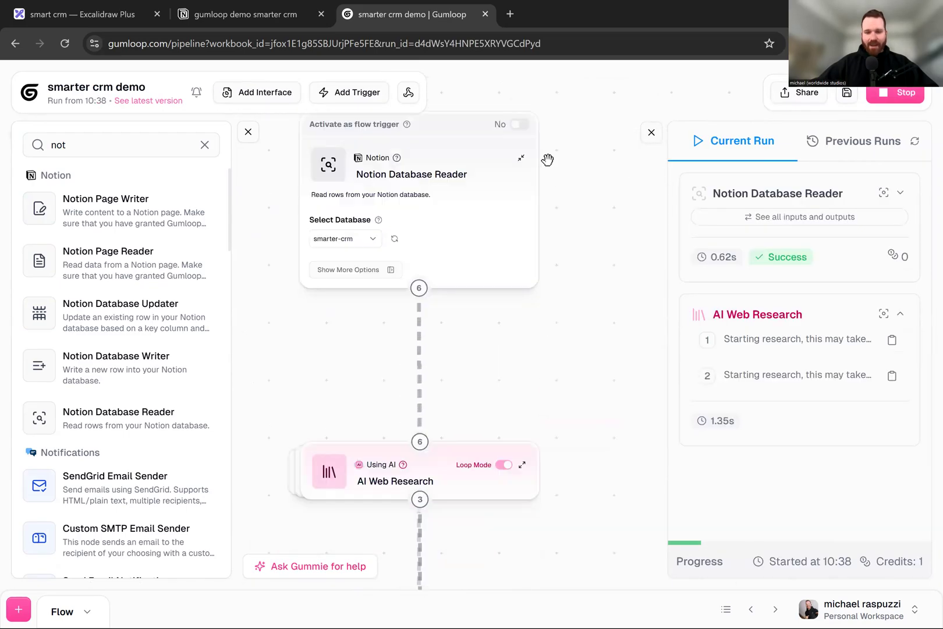
# - Expand the AI Web Research node and examine its Person name input and Research Prompt
pyautogui.scroll(4, 406, 330)
pyautogui.scroll(-2, 473, 235)
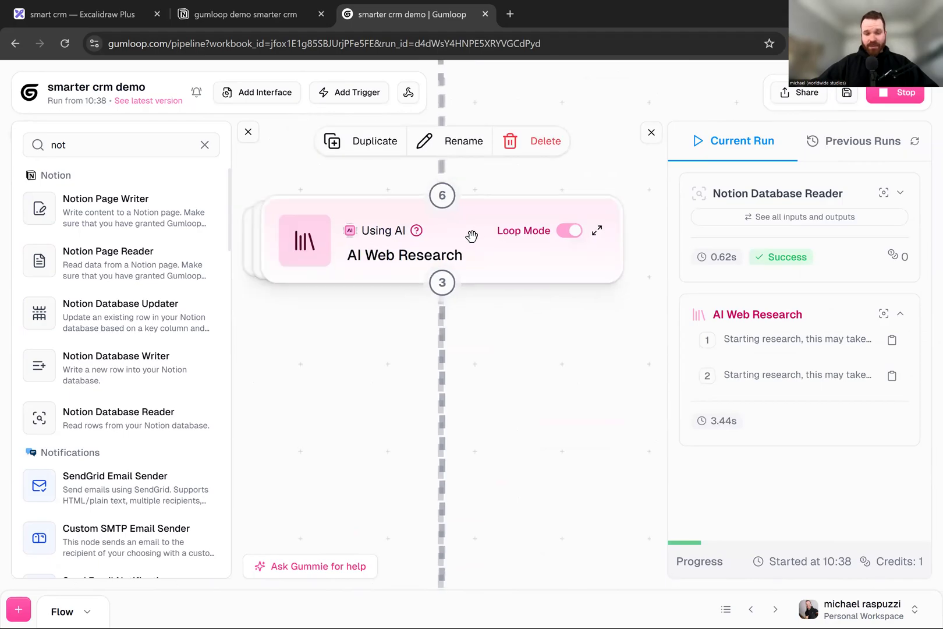
pyautogui.click(579, 232)
pyautogui.moveTo(270, 287); pyautogui.dragTo(281, 159)
pyautogui.click(476, 280)
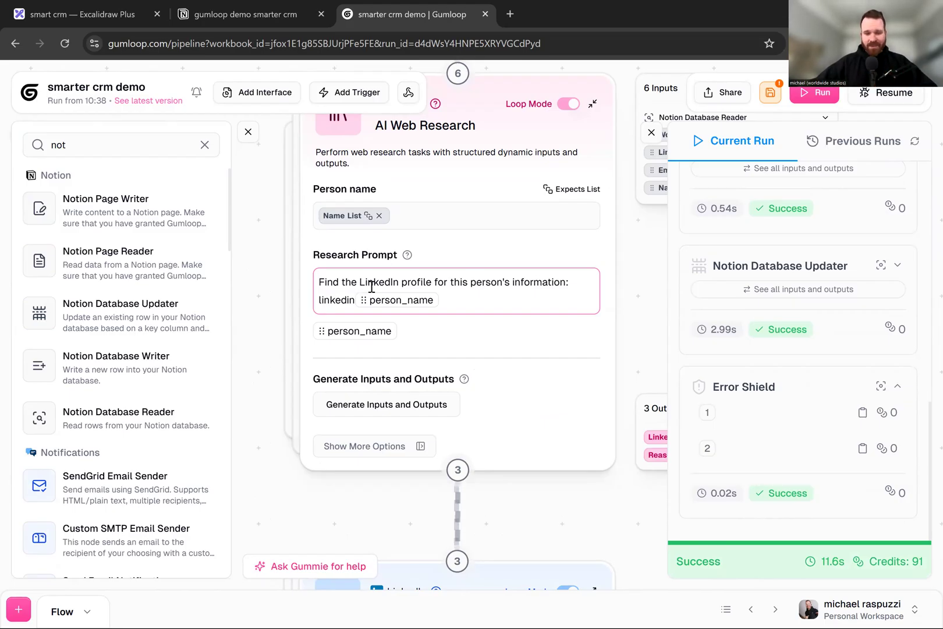
pyautogui.scroll(-5, 276, 224)
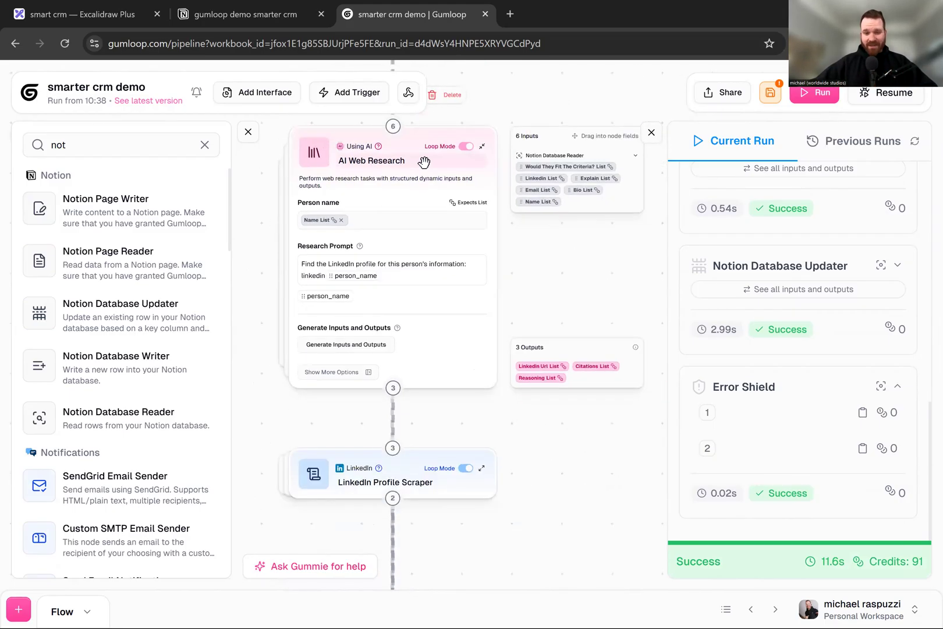
pyautogui.scroll(10, 807, 322)
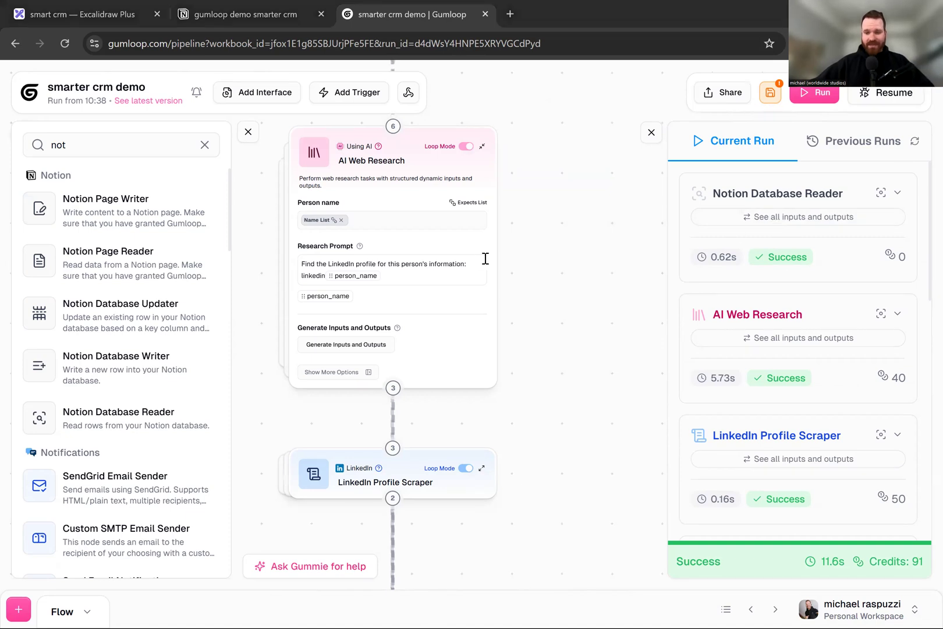
pyautogui.moveTo(406, 173)
pyautogui.scroll(2, 566, 273)
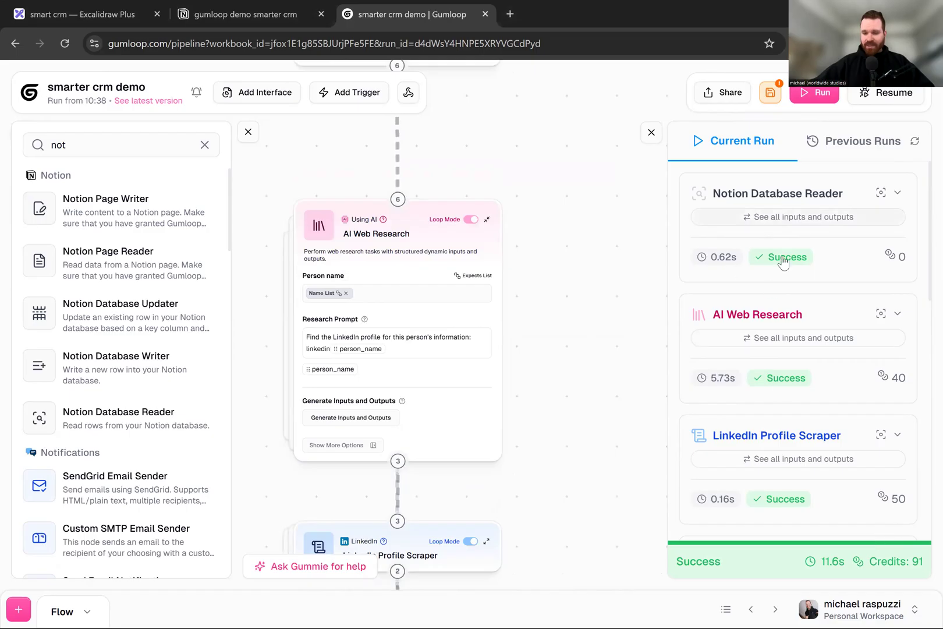
# - Examine the AI Web Research run's Name inputs, Linkedin Url outputs and first Reasoning entry, and close the run data
pyautogui.click(780, 342)
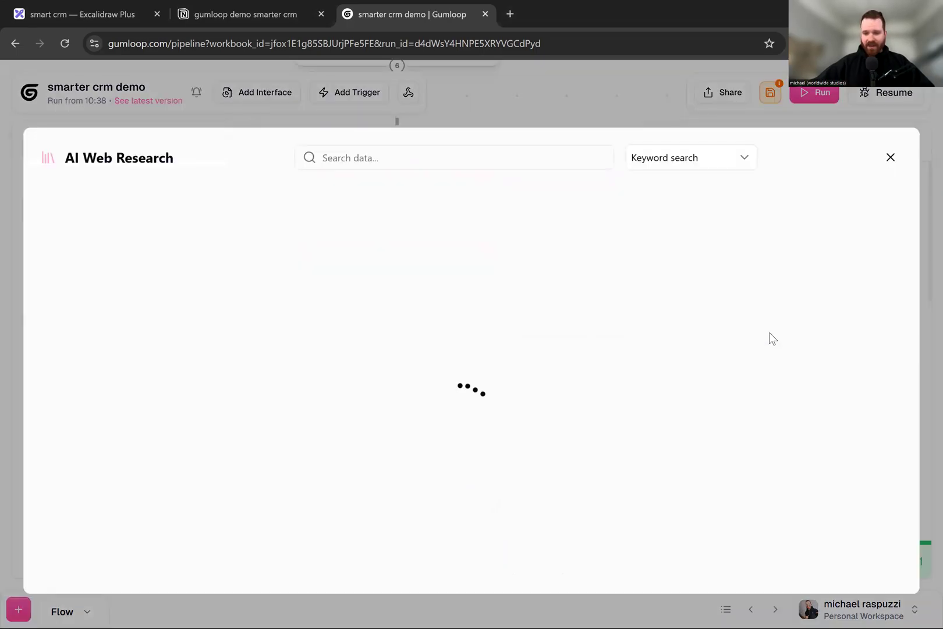
pyautogui.click(178, 245)
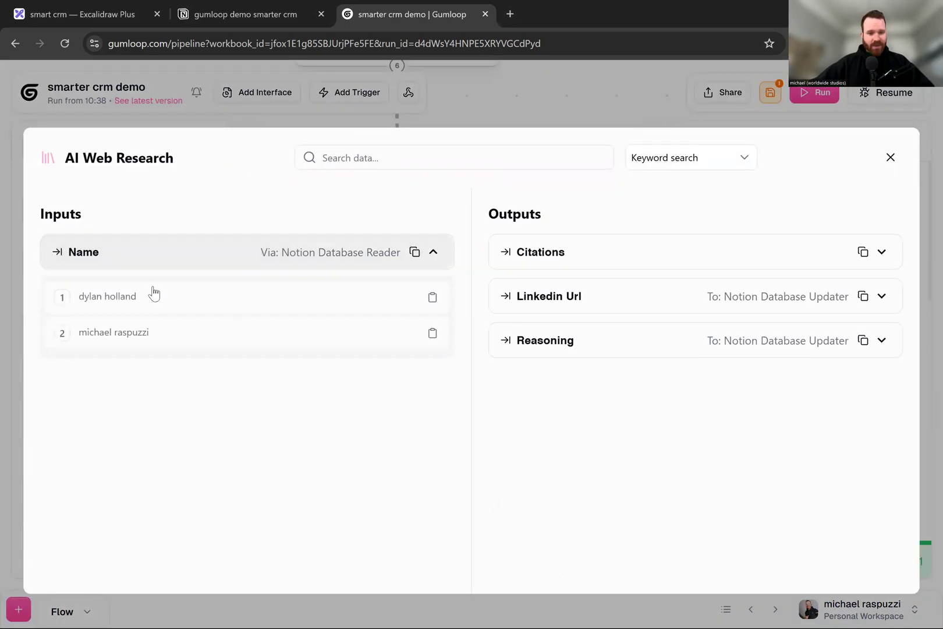
pyautogui.click(705, 311)
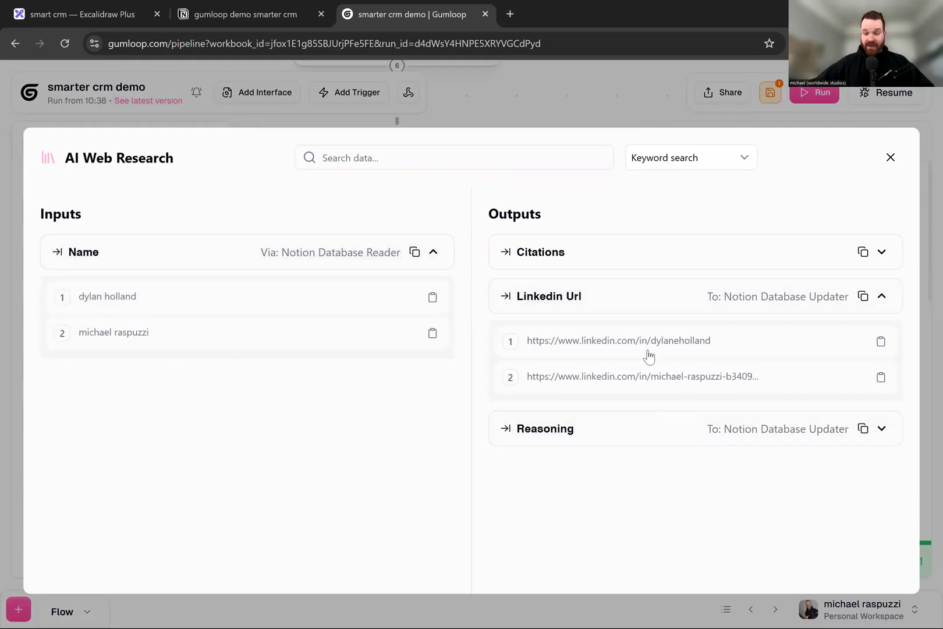
pyautogui.click(638, 434)
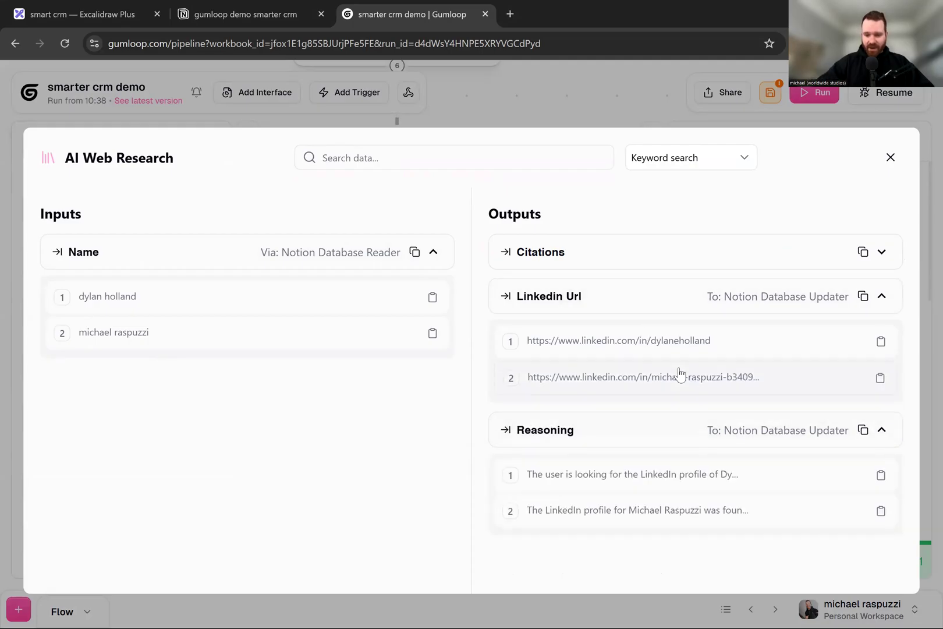
pyautogui.click(617, 477)
pyautogui.scroll(-2, 676, 396)
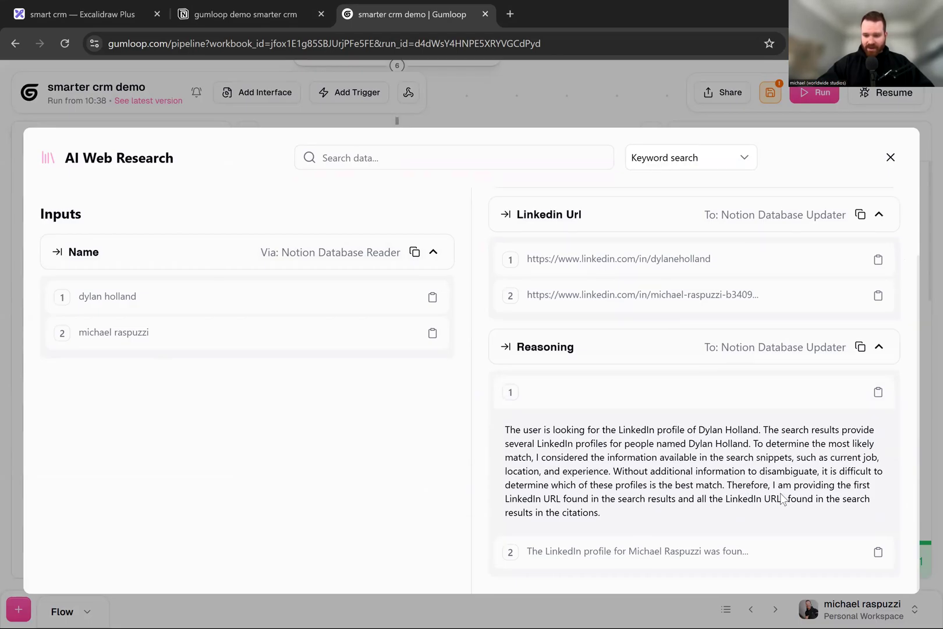
pyautogui.click(625, 355)
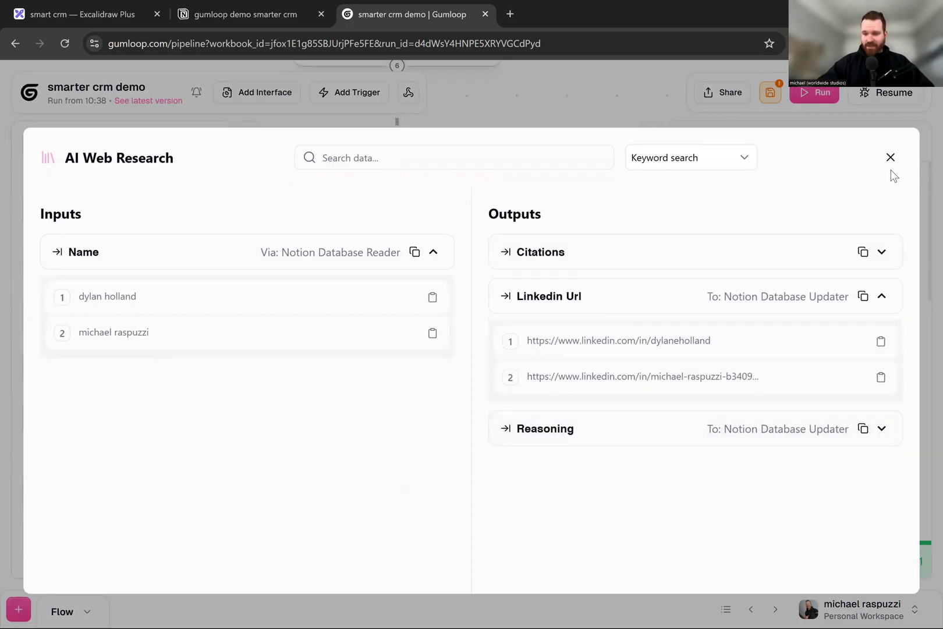
pyautogui.click(890, 158)
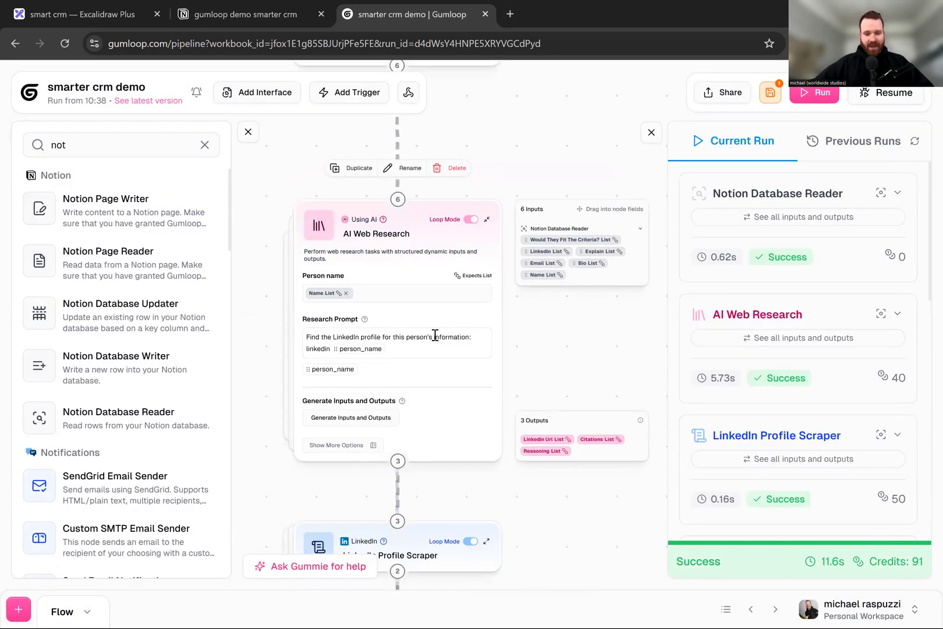
# - Close the node library and the run panel, and expand the LinkedIn Profile Scraper node
pyautogui.scroll(-2, 611, 343)
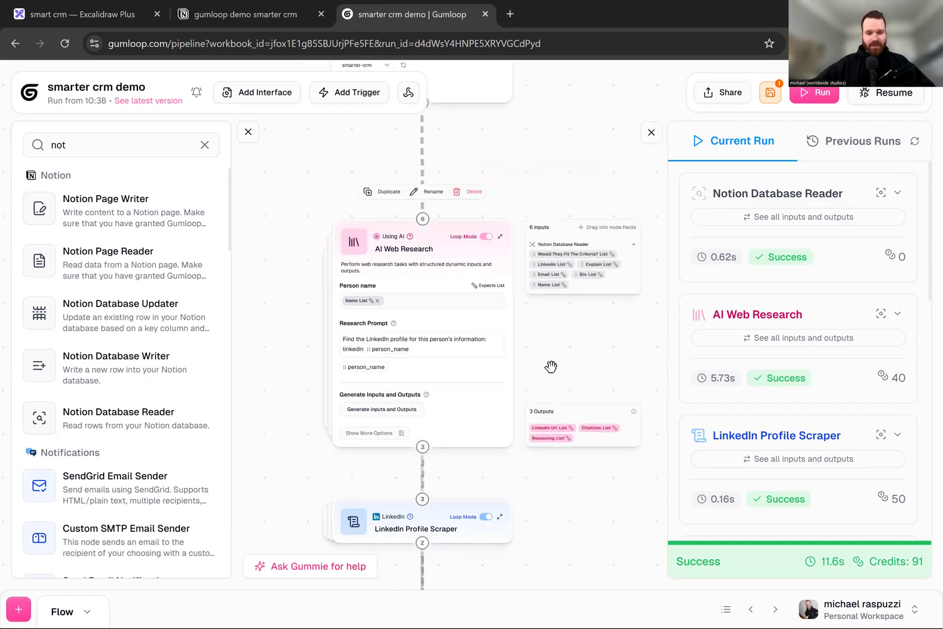
pyautogui.scroll(-5, 310, 246)
pyautogui.scroll(3, 463, 322)
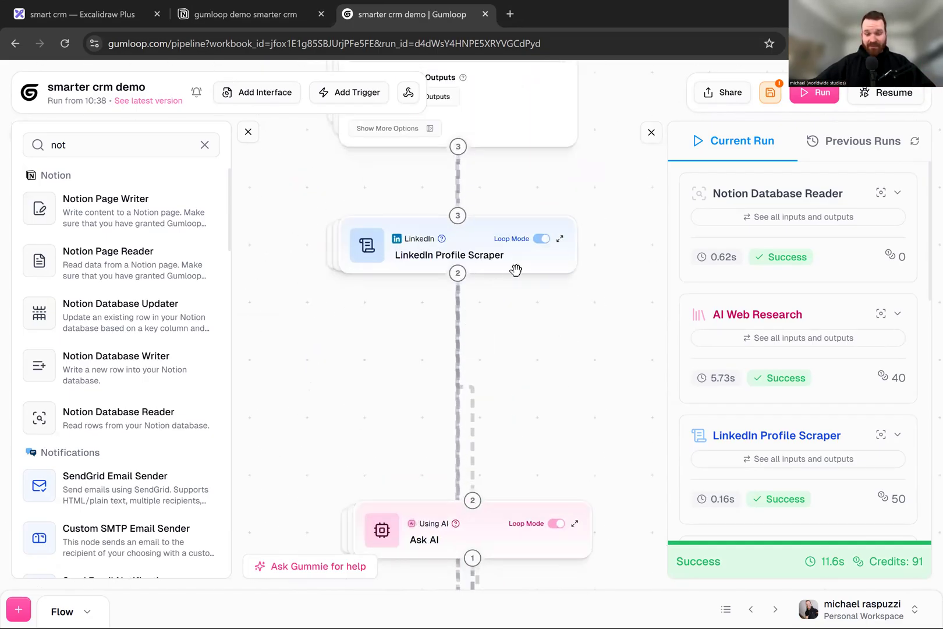
pyautogui.click(248, 133)
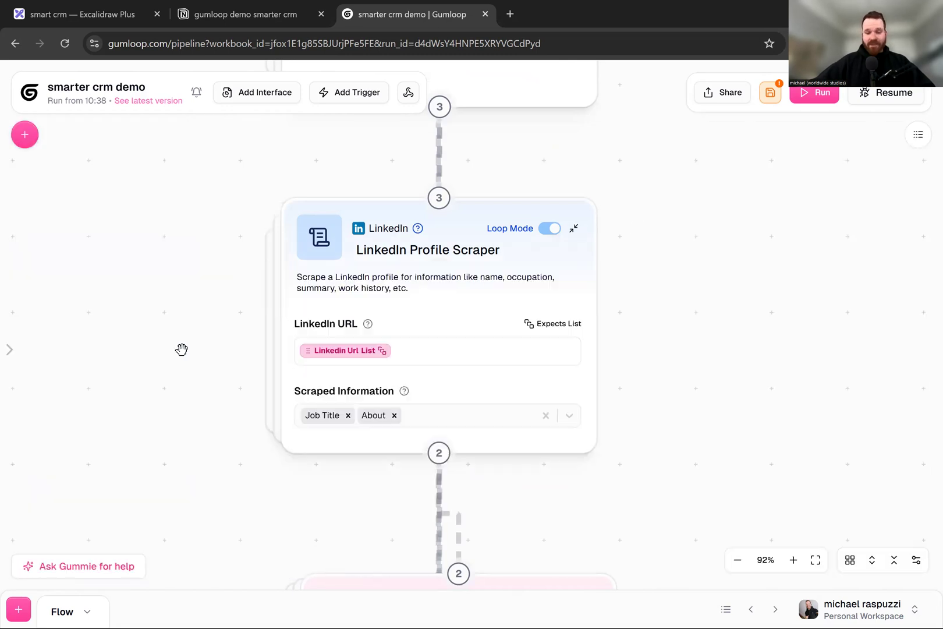
pyautogui.moveTo(181, 350); pyautogui.dragTo(227, 374)
pyautogui.click(446, 282)
pyautogui.moveTo(464, 173)
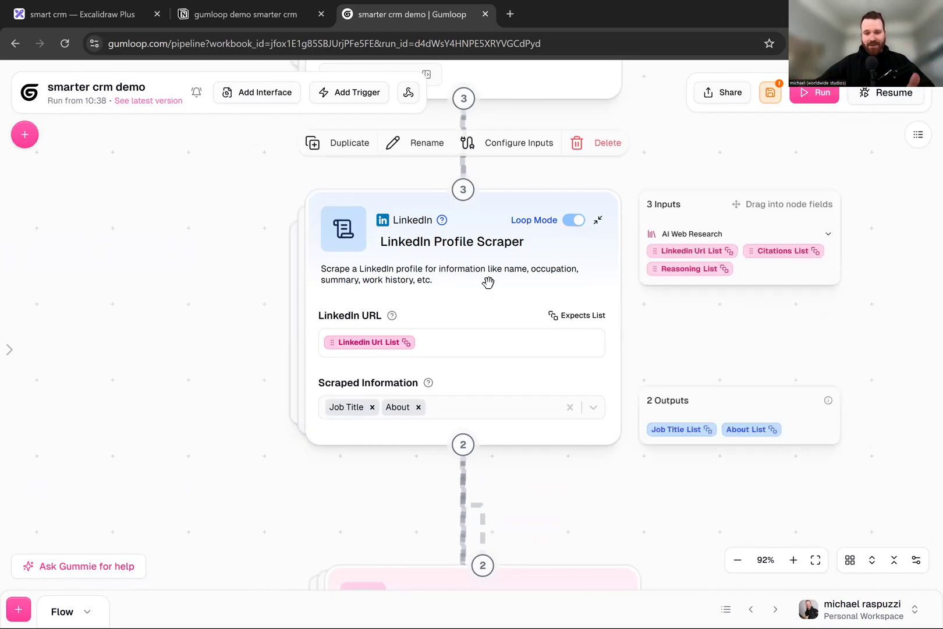
# - Examine the AI Web Research node feeding the LinkedIn Profile Scraper and browse the scraper's Scraped Information options
pyautogui.scroll(6, 209, 261)
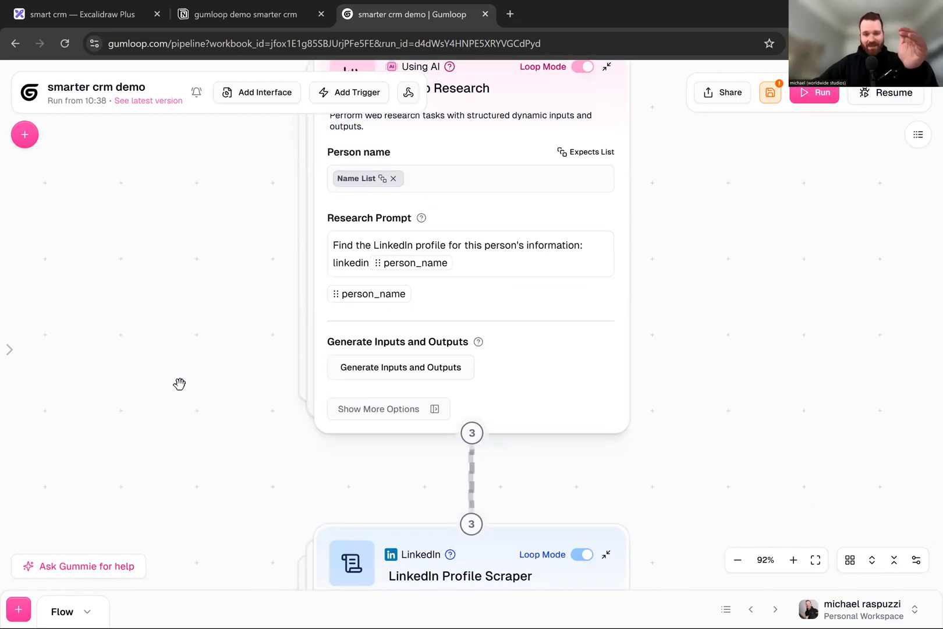
pyautogui.scroll(-5, 175, 373)
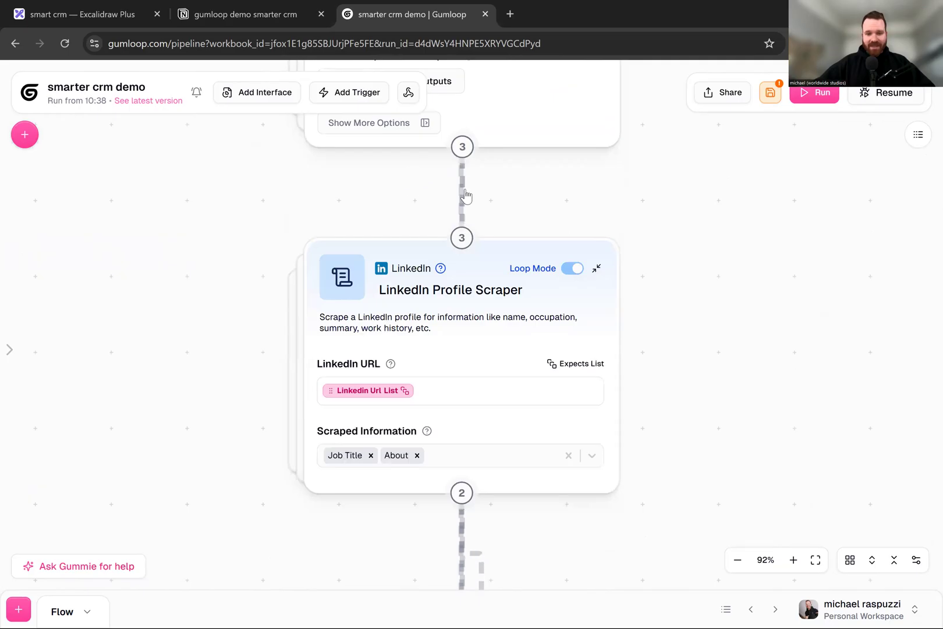
pyautogui.moveTo(466, 287)
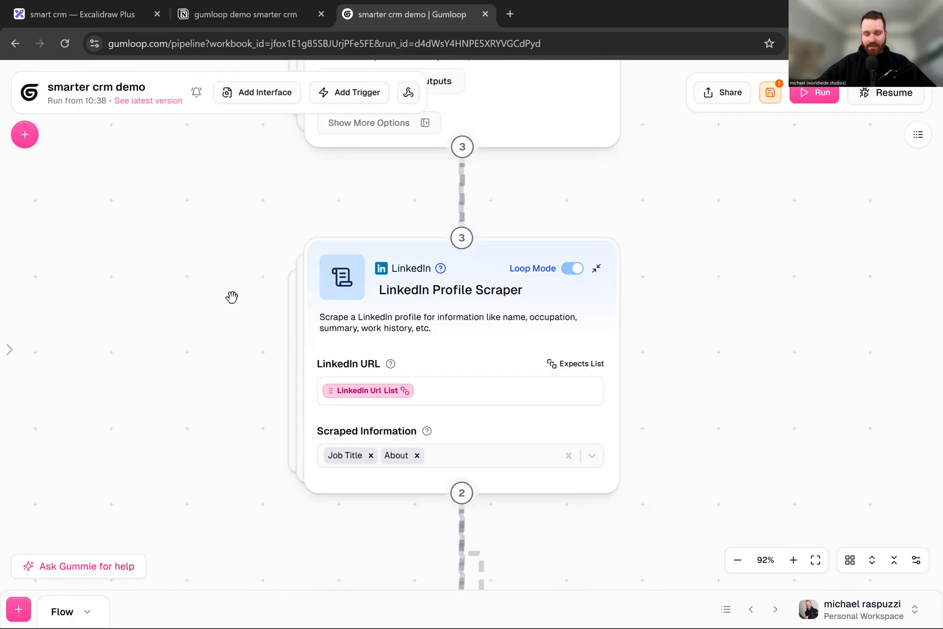
pyautogui.scroll(-3, 231, 297)
pyautogui.scroll(-3, 249, 179)
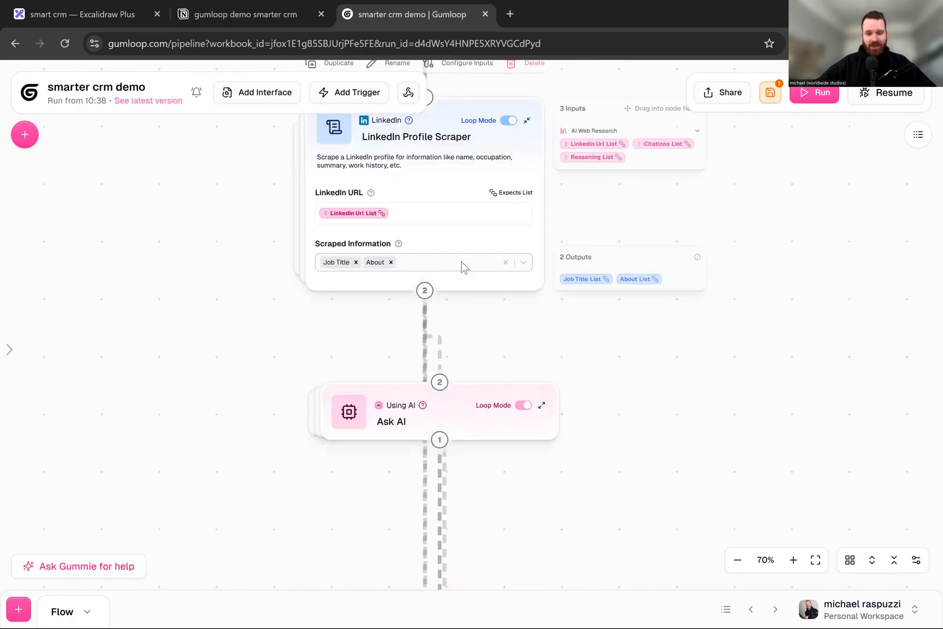
pyautogui.click(523, 263)
pyautogui.scroll(-4, 438, 324)
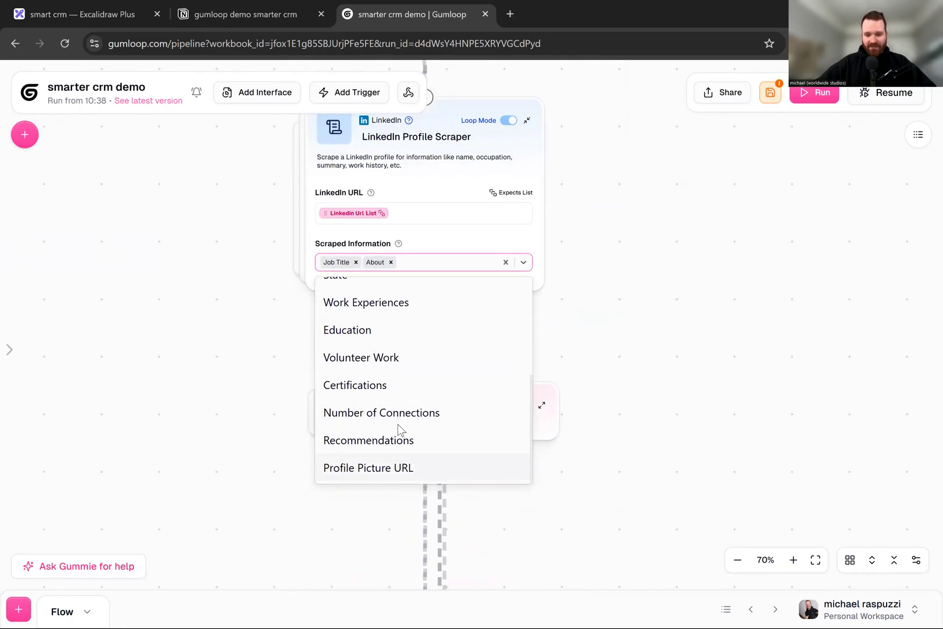
pyautogui.scroll(4, 433, 306)
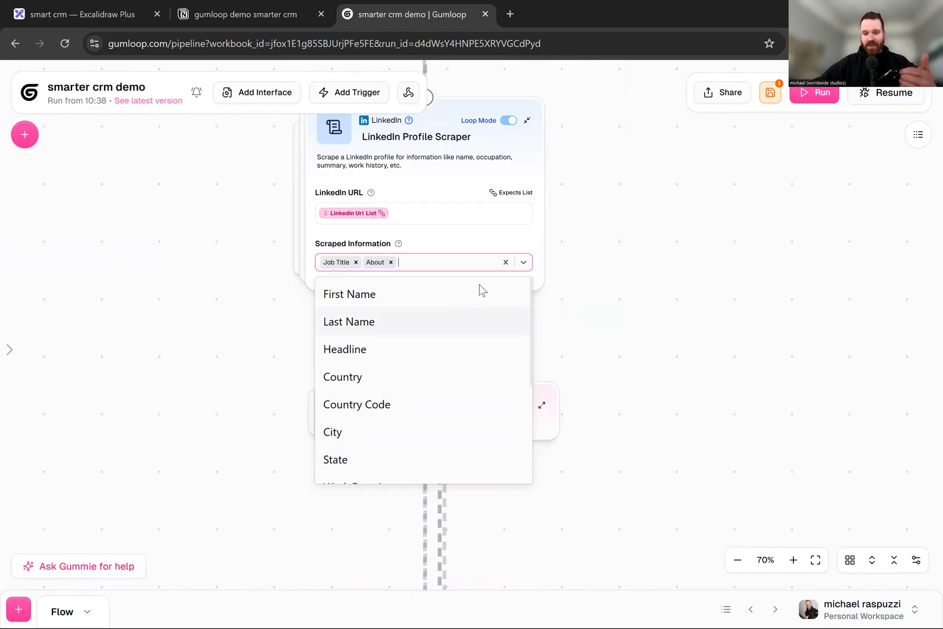
pyautogui.click(524, 263)
# - Expand the Ask AI node below the LinkedIn Profile Scraper and examine its full prompt and inputs
pyautogui.scroll(-3, 268, 280)
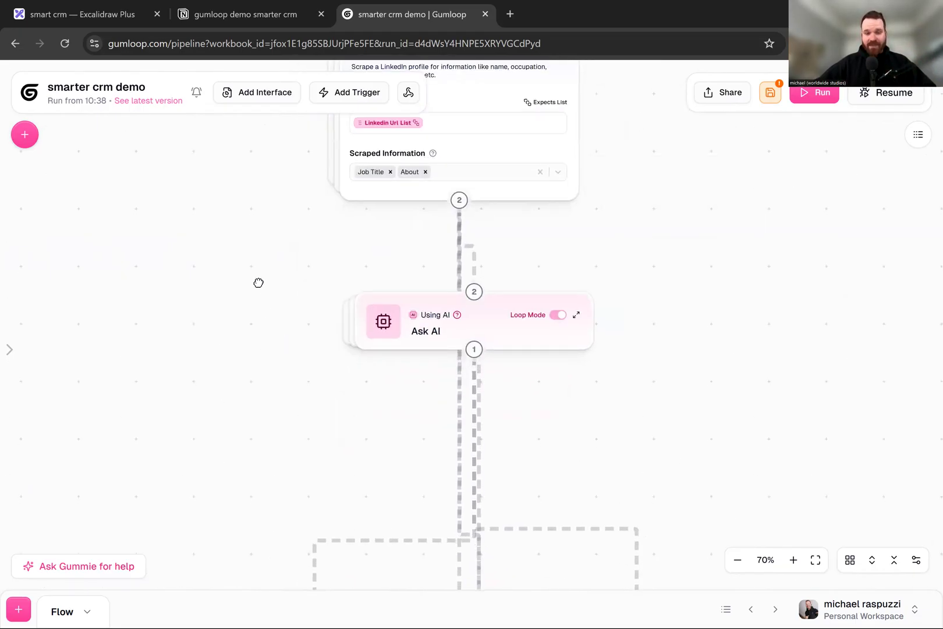
pyautogui.scroll(-3, 257, 282)
pyautogui.scroll(3, 289, 396)
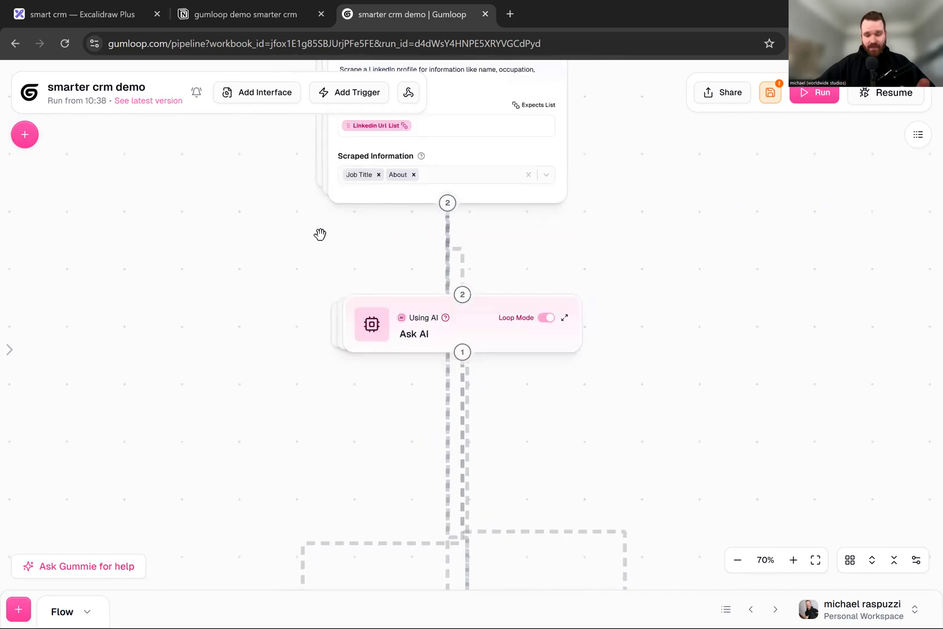
pyautogui.scroll(-3, 582, 350)
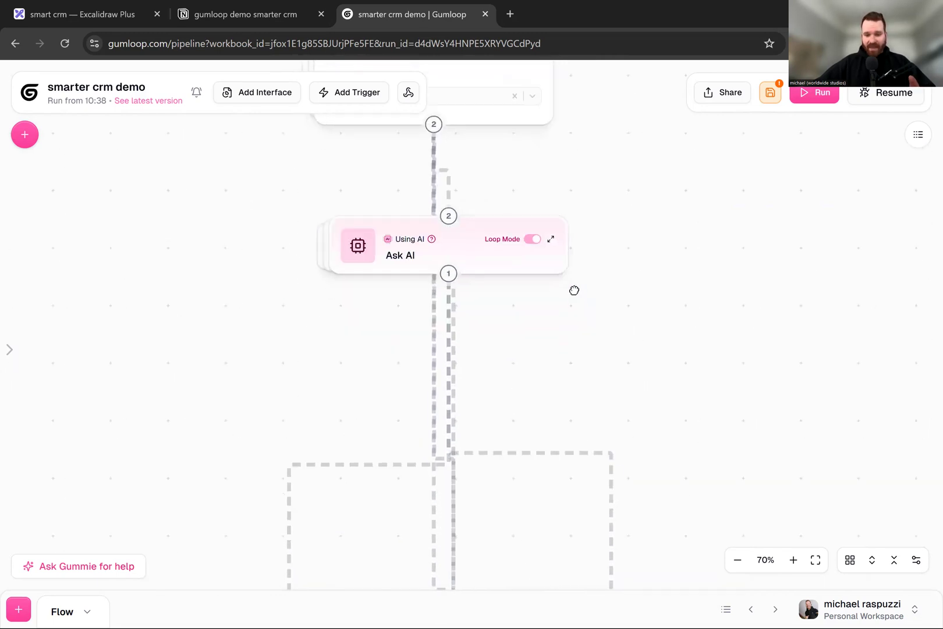
pyautogui.click(548, 232)
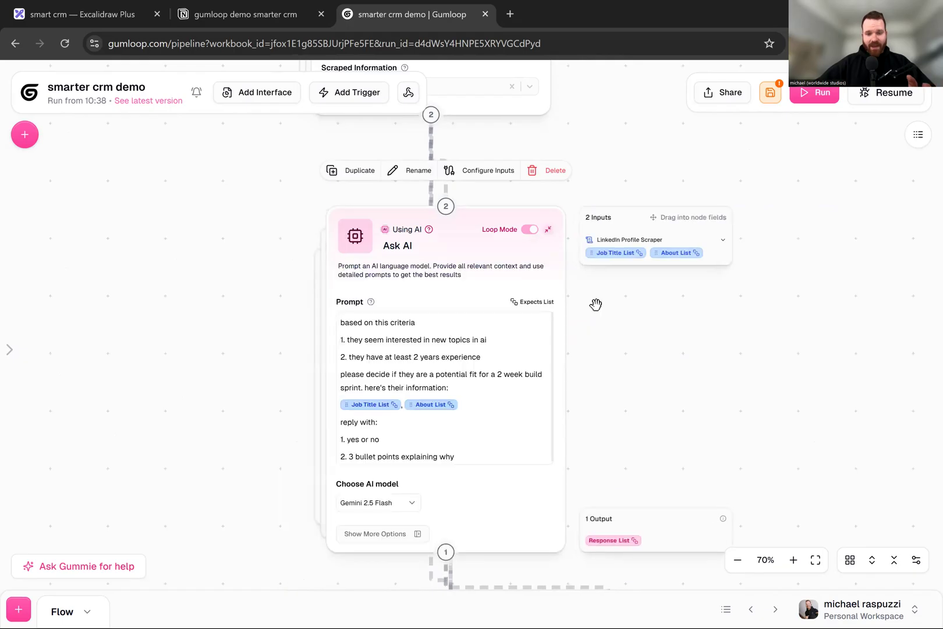
pyautogui.scroll(-2, 582, 302)
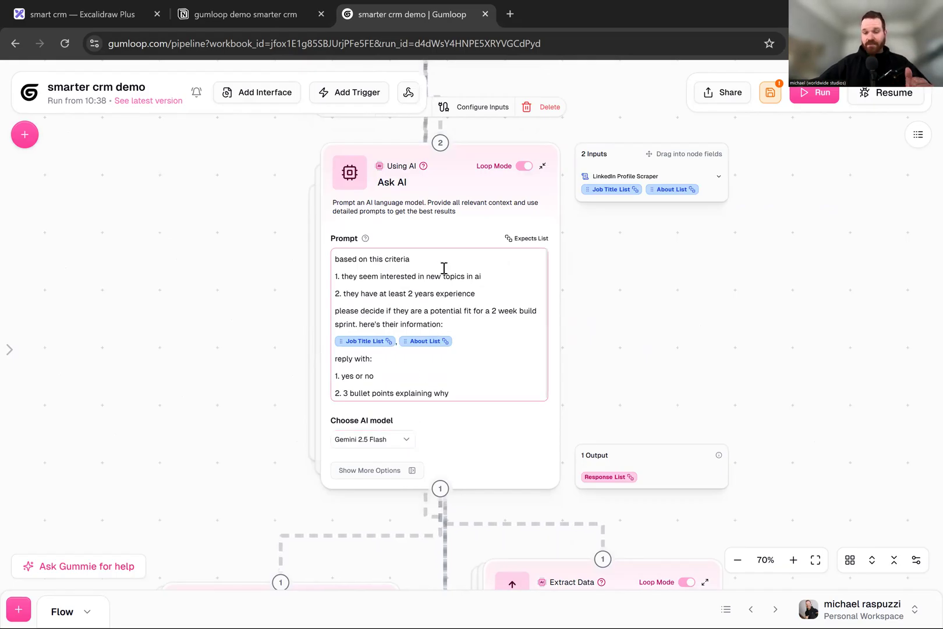
# - Highlight the criteria lines of the Ask AI prompt one by one, and save the flow
pyautogui.tripleClick(386, 256)
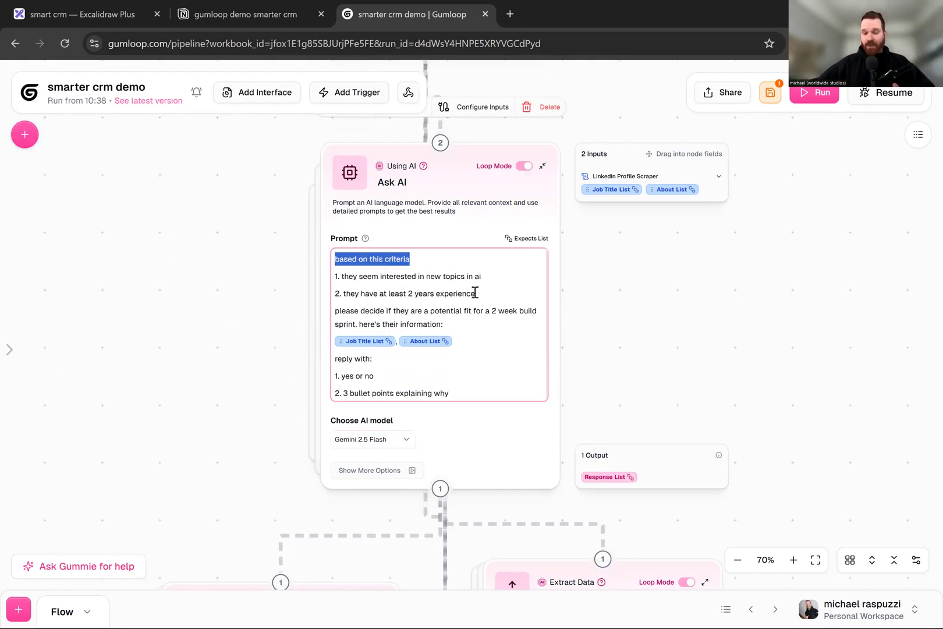
pyautogui.tripleClick(443, 277)
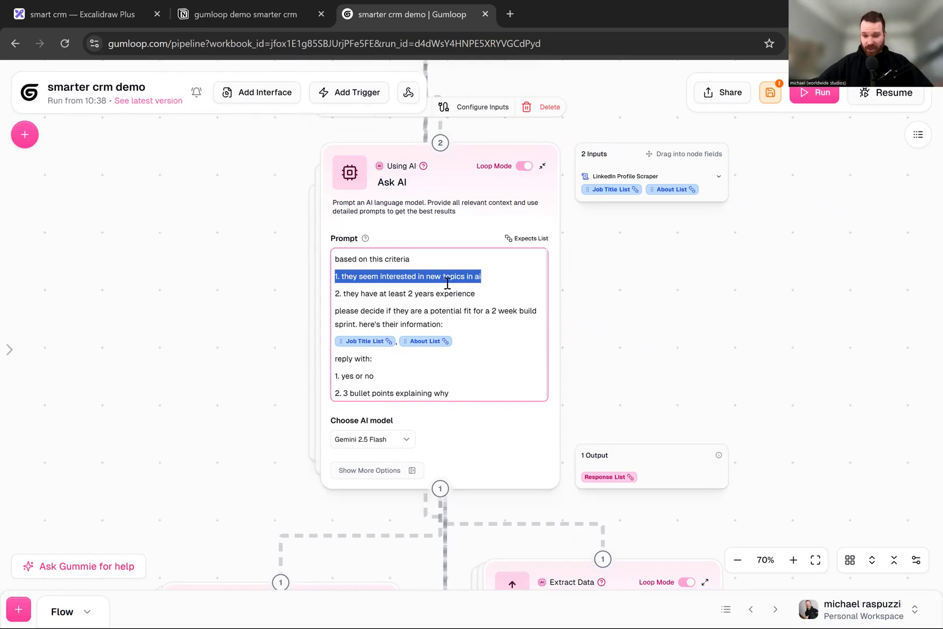
pyautogui.tripleClick(444, 295)
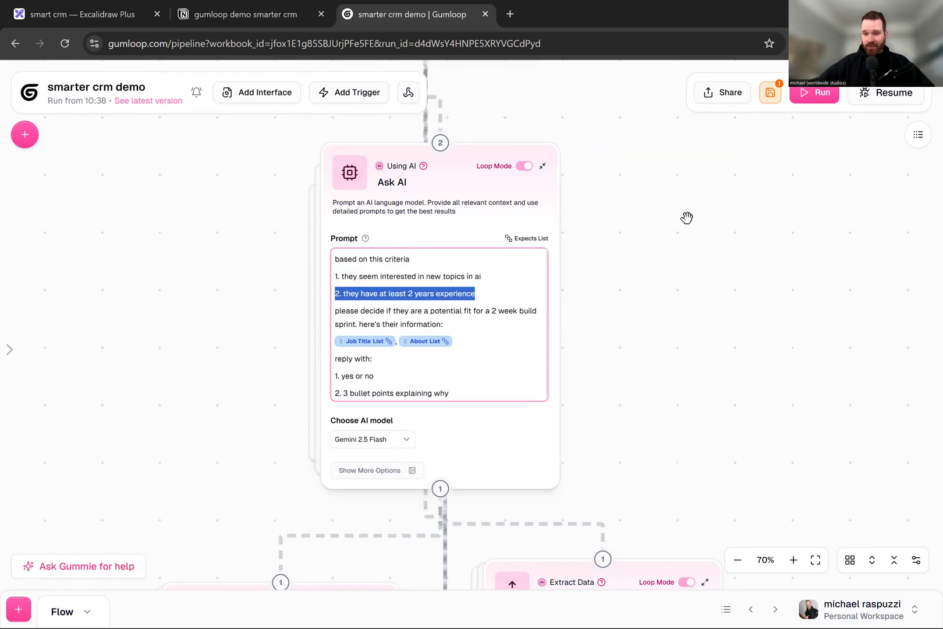
pyautogui.click(774, 95)
# - Highlight the build sprint fit question and the reply format lines in the Ask AI prompt, and collapse the node
pyautogui.moveTo(401, 311); pyautogui.dragTo(482, 323)
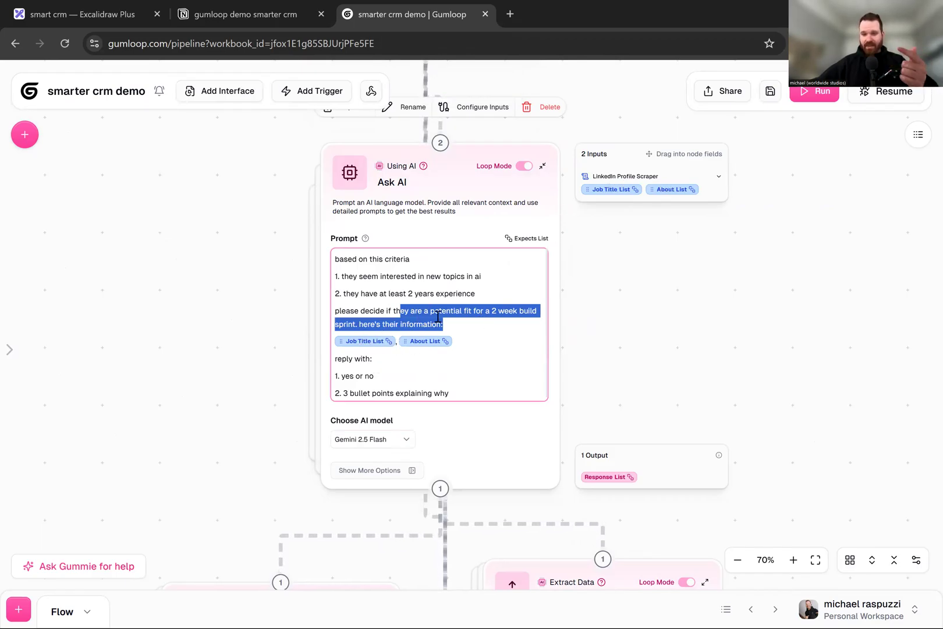
pyautogui.moveTo(449, 394); pyautogui.dragTo(327, 361)
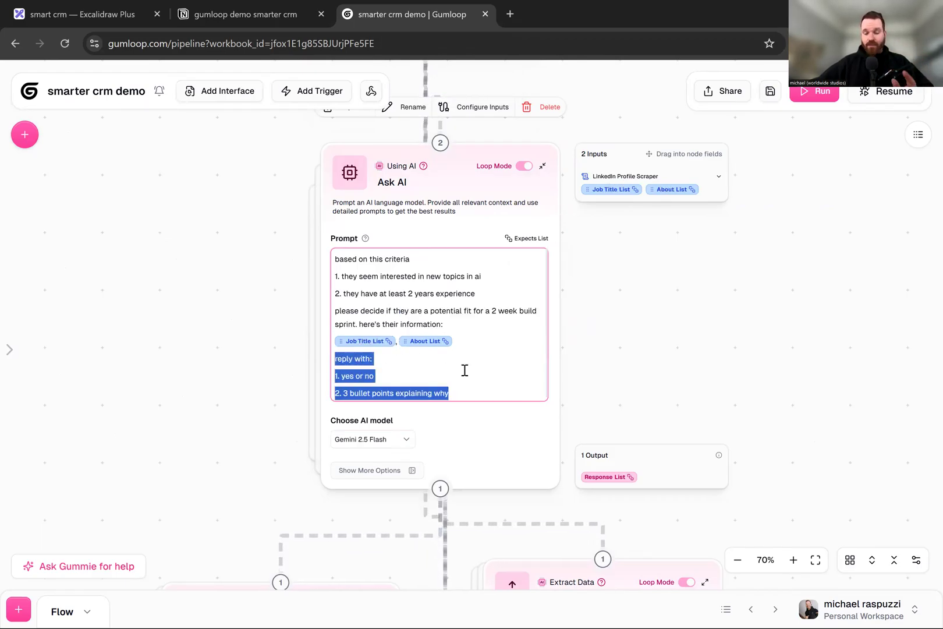
pyautogui.tripleClick(405, 372)
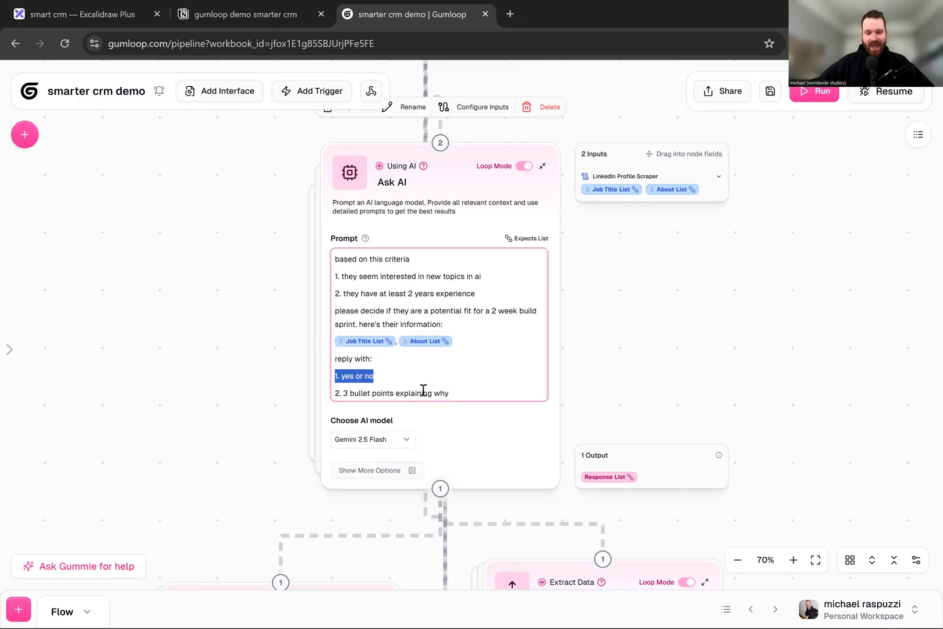
pyautogui.tripleClick(423, 392)
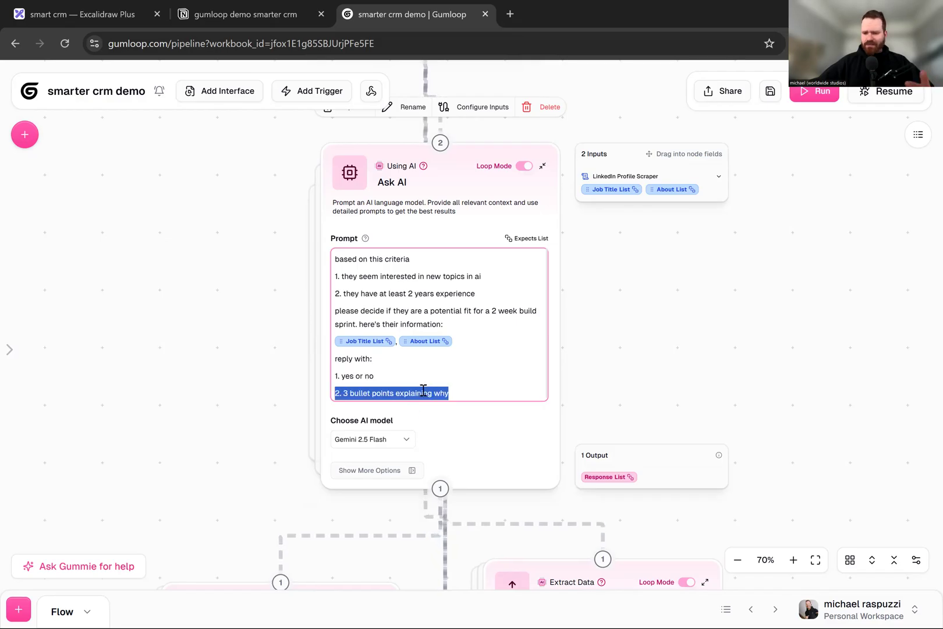
pyautogui.click(542, 167)
# - Examine the expanded settings of the Extract Yes or No and Extract Reason nodes, collapsing each one
pyautogui.scroll(-7, 290, 173)
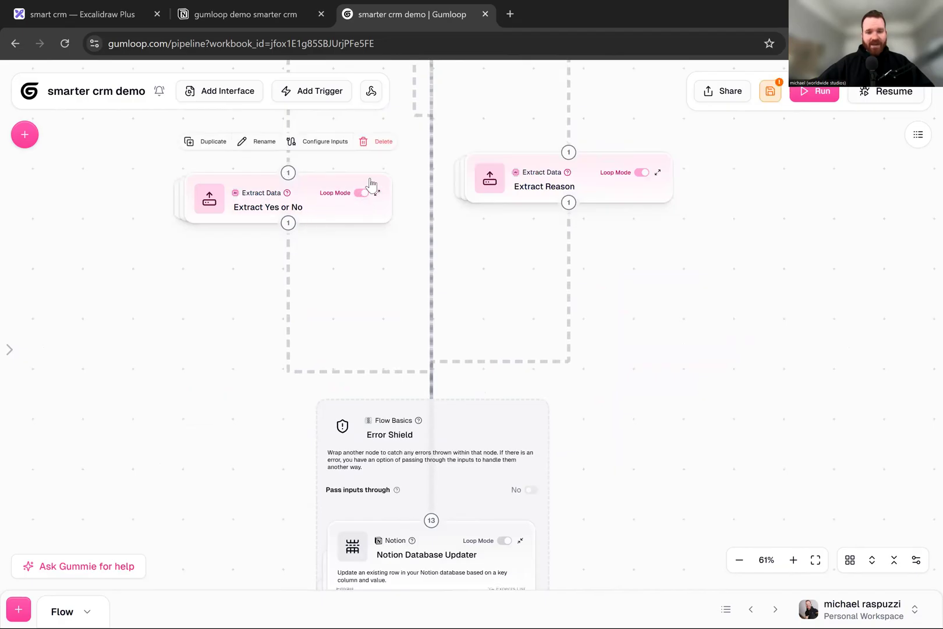
pyautogui.moveTo(370, 185); pyautogui.dragTo(380, 166)
pyautogui.click(381, 152)
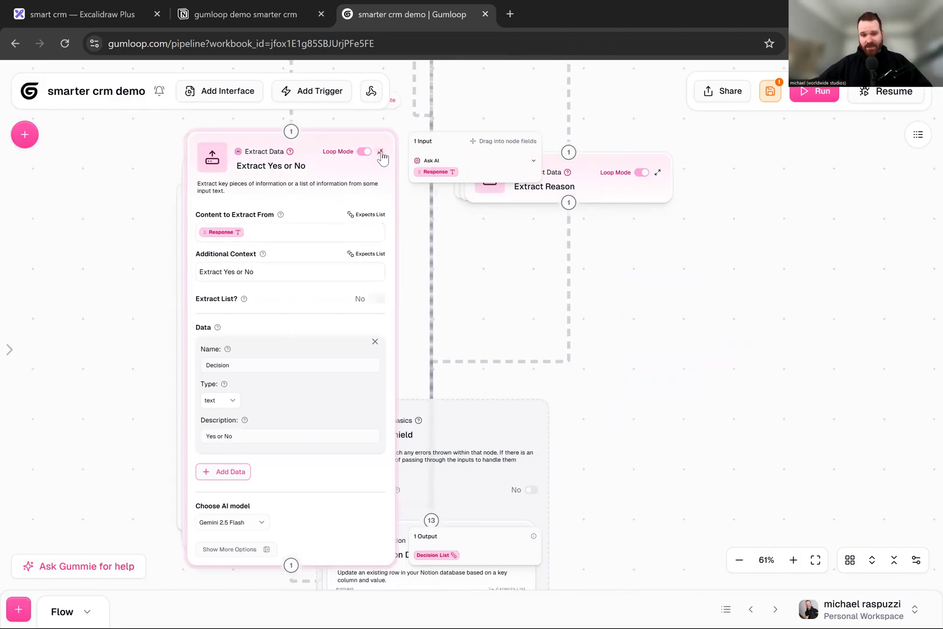
pyautogui.click(381, 154)
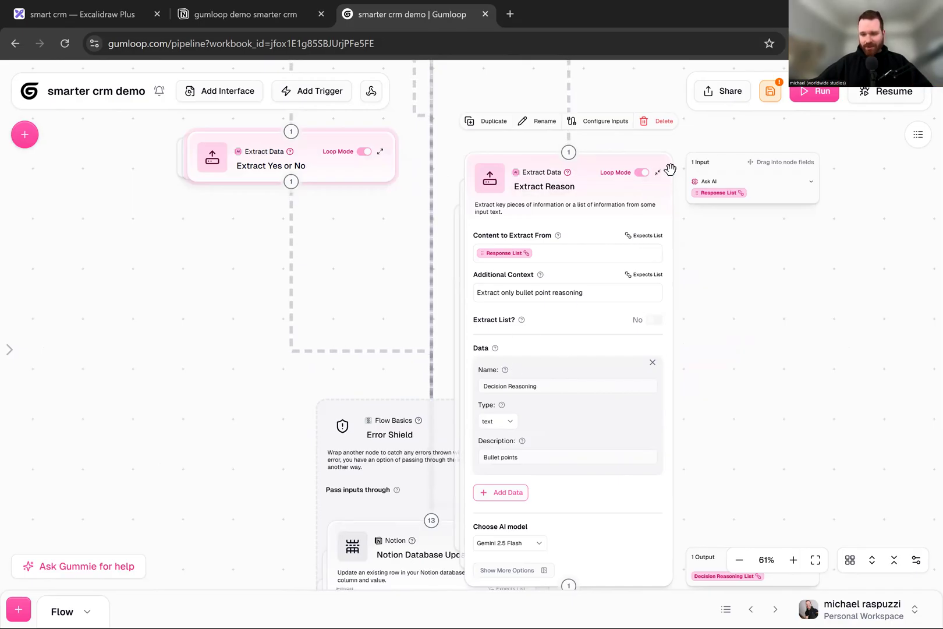
pyautogui.click(659, 173)
# - Review the whole flow from its upper nodes down to the Notion Database Updater inside the Error Shield
pyautogui.moveTo(617, 386); pyautogui.dragTo(647, 180)
pyautogui.scroll(-7, 422, 326)
pyautogui.moveTo(556, 251); pyautogui.dragTo(558, 466)
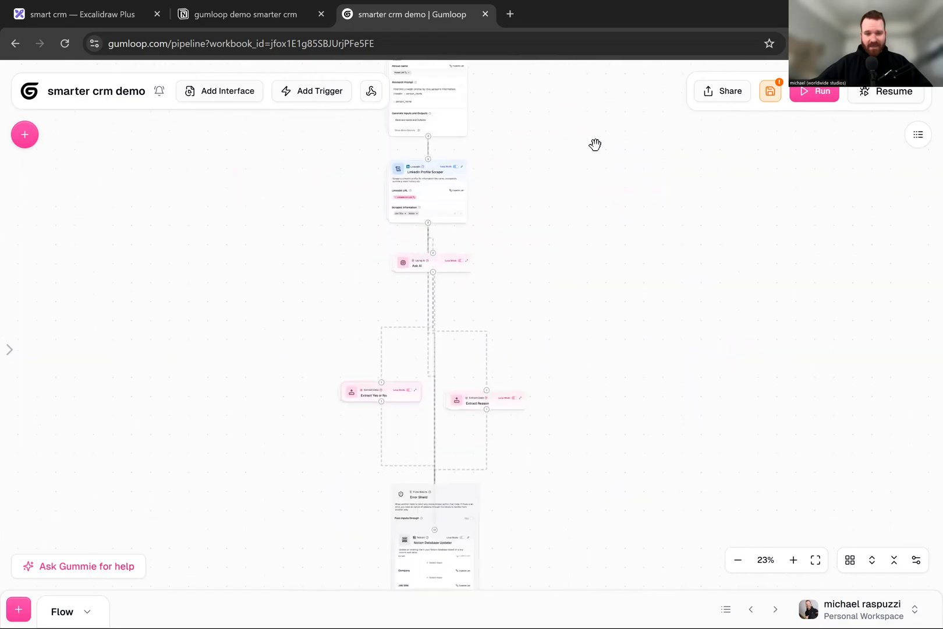
pyautogui.moveTo(594, 146); pyautogui.dragTo(587, 345)
pyautogui.scroll(-8, 575, 342)
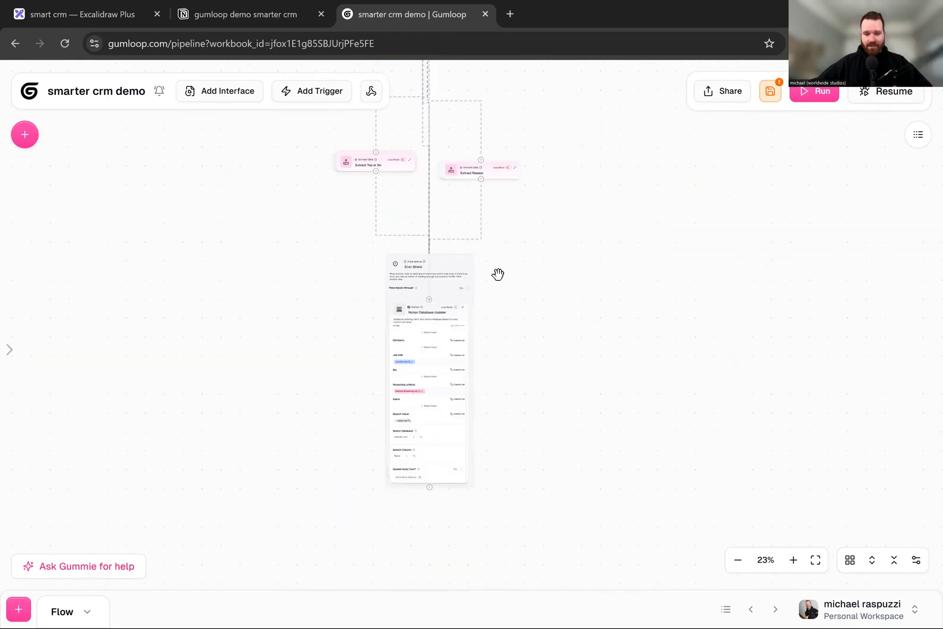
pyautogui.scroll(8, 355, 343)
pyautogui.click(421, 270)
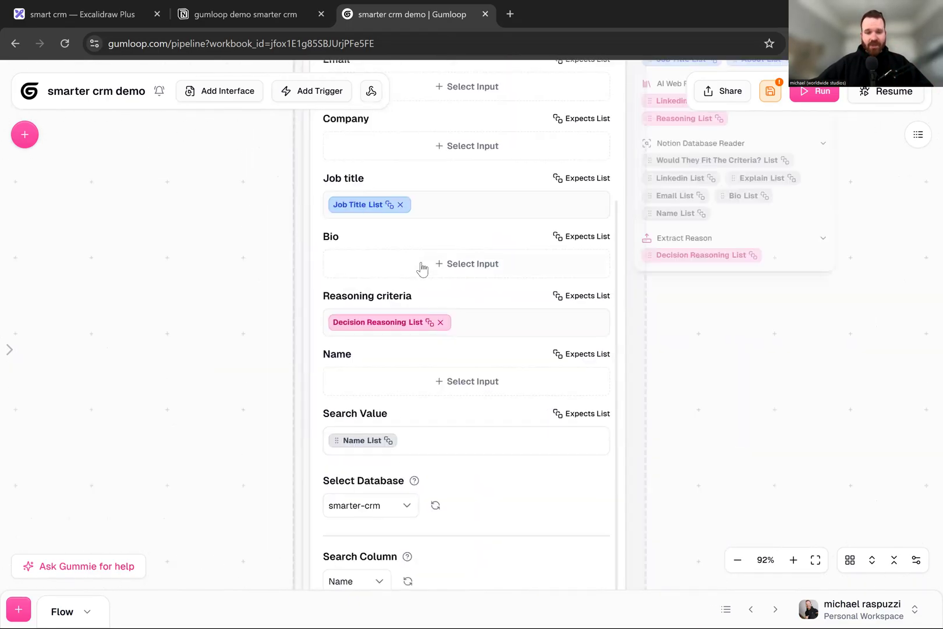
# - Examine the Notion Database Updater's column mappings, from Would they fit the criteria? down to Name and Search Value
pyautogui.scroll(3, 232, 381)
pyautogui.scroll(-3, 479, 266)
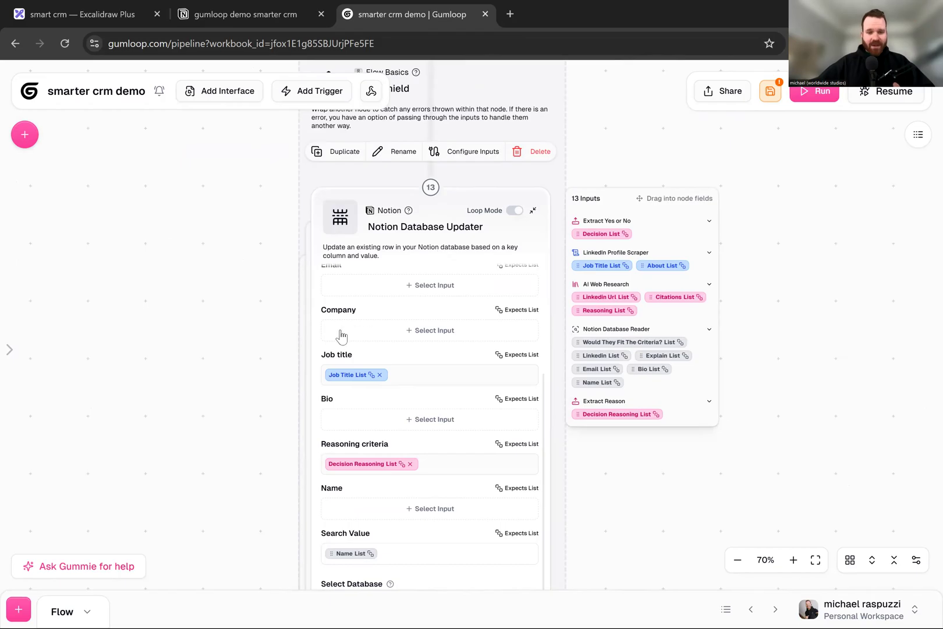
pyautogui.scroll(3, 411, 288)
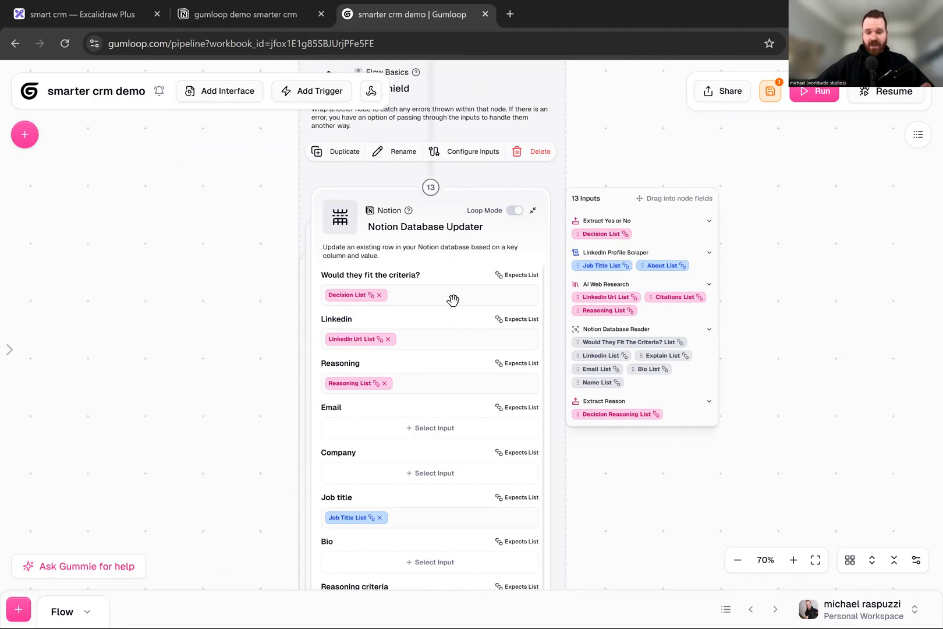
pyautogui.scroll(-3, 453, 299)
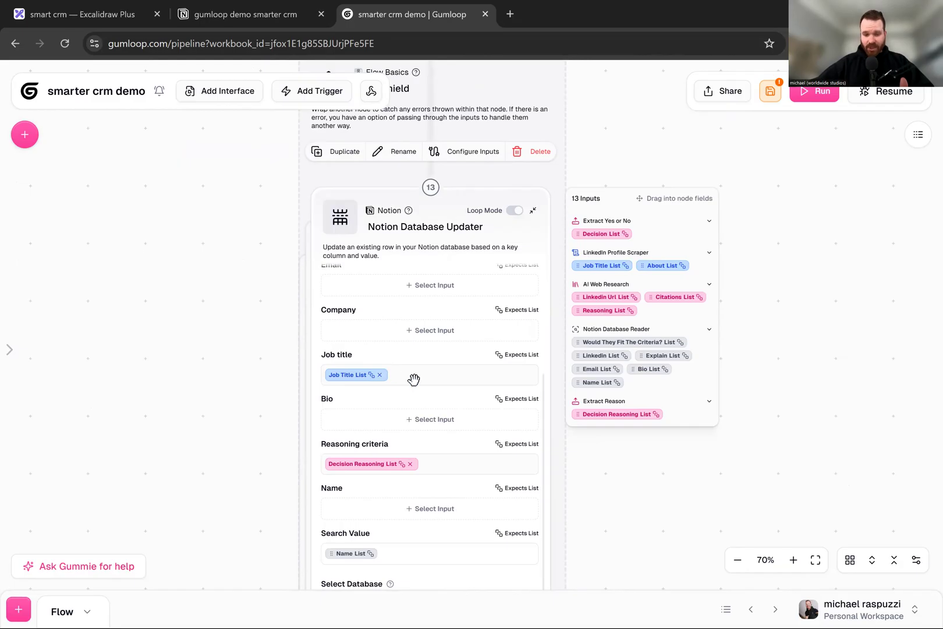
pyautogui.scroll(3, 411, 379)
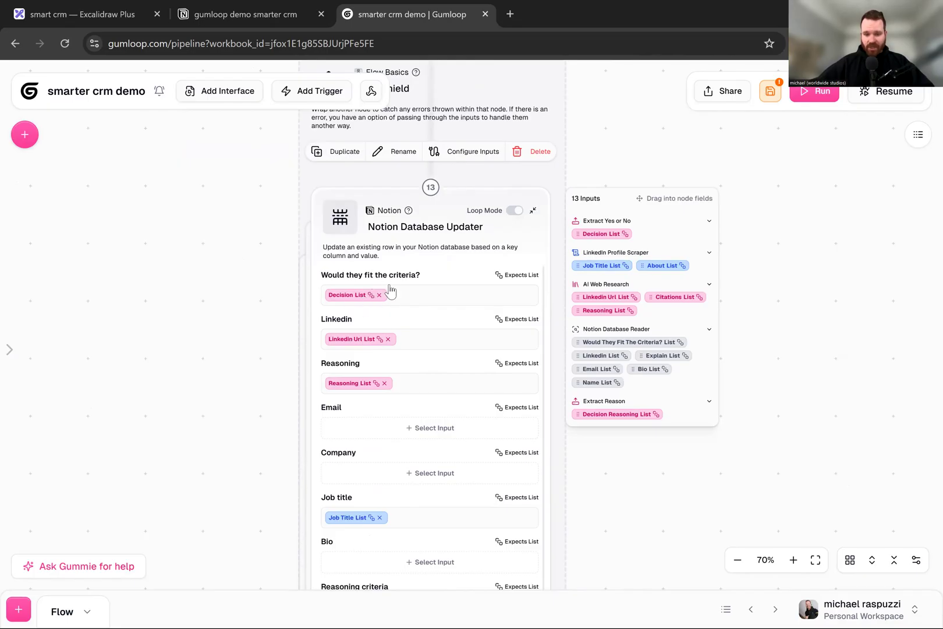
pyautogui.scroll(-3, 394, 322)
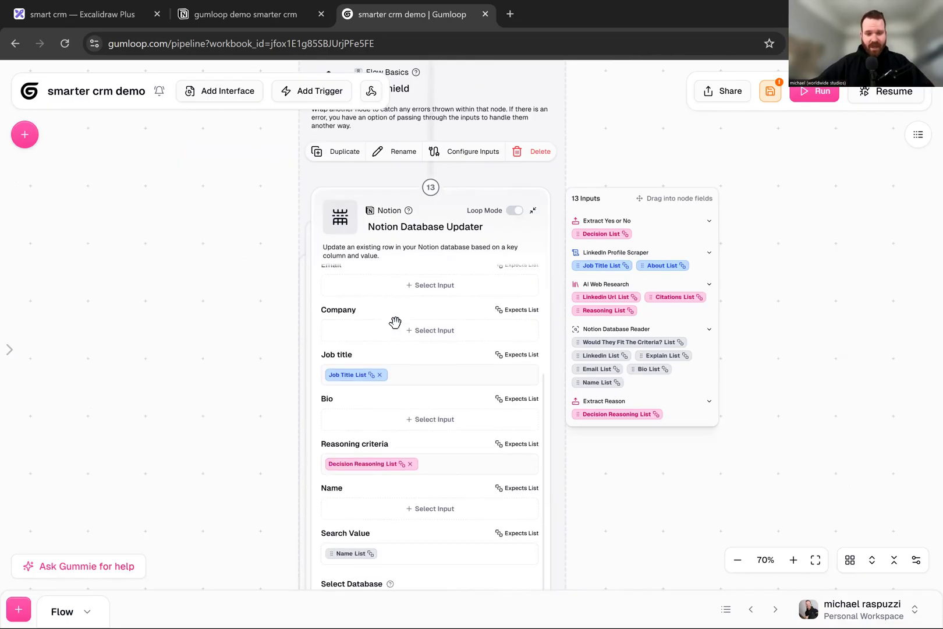
pyautogui.scroll(3, 367, 361)
pyautogui.scroll(-3, 359, 326)
pyautogui.click(430, 509)
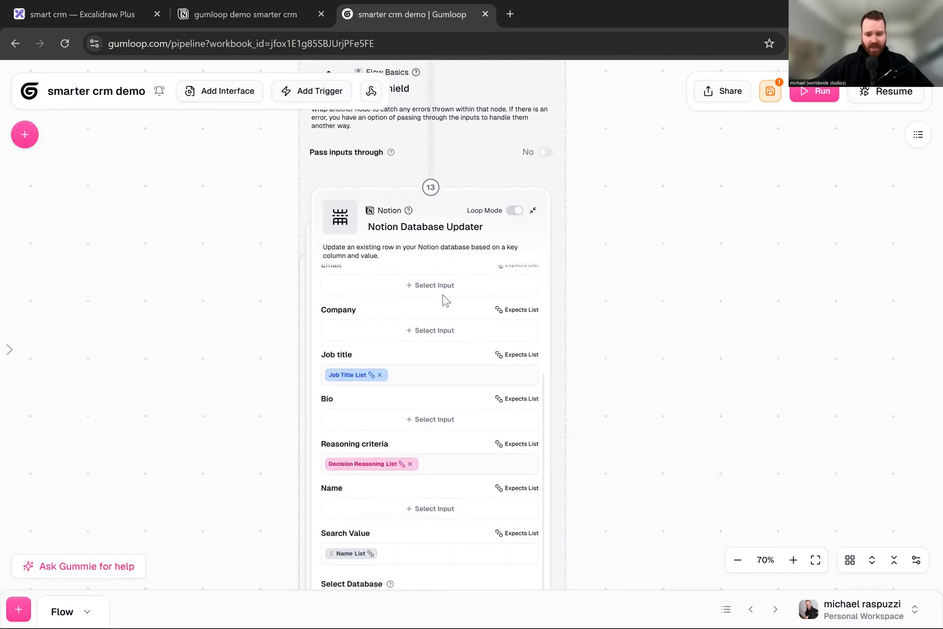
pyautogui.click(389, 513)
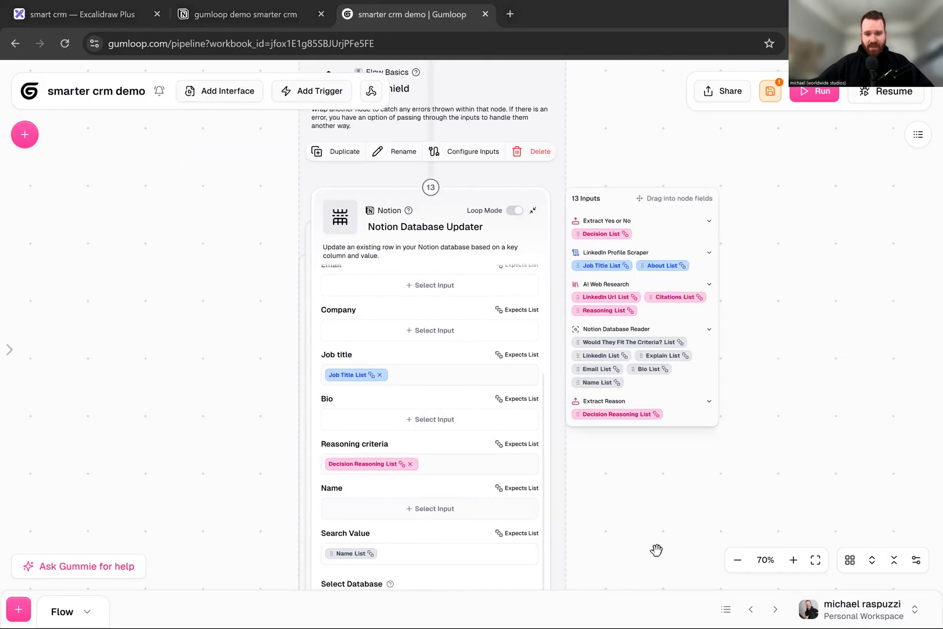
# - Review the Error Shield wrapping the Notion Database Updater and the updater's settings down to Select Database and Search Column
pyautogui.scroll(-3, 444, 456)
pyautogui.scroll(3, 440, 377)
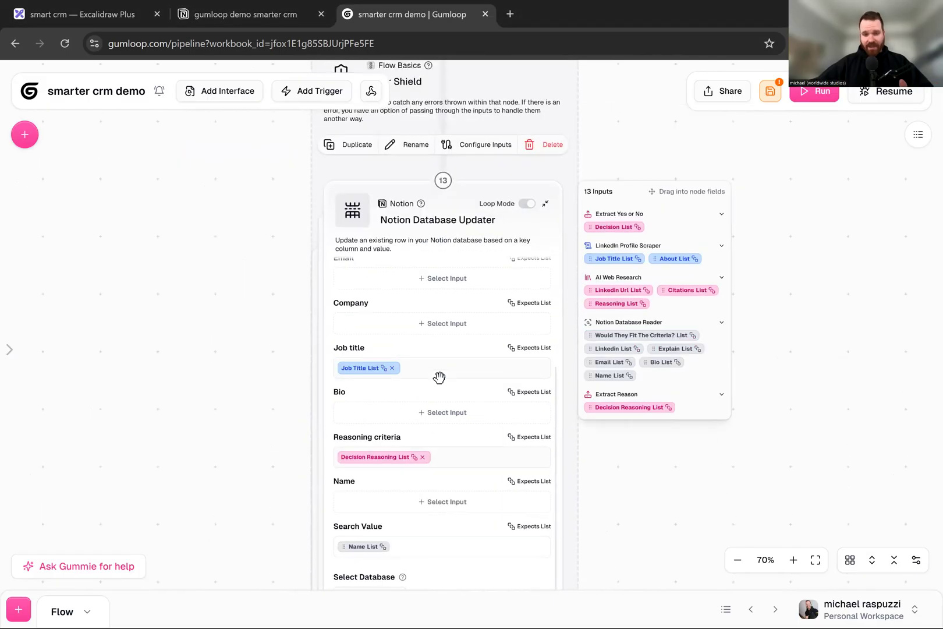
pyautogui.click(254, 202)
pyautogui.scroll(2, 254, 202)
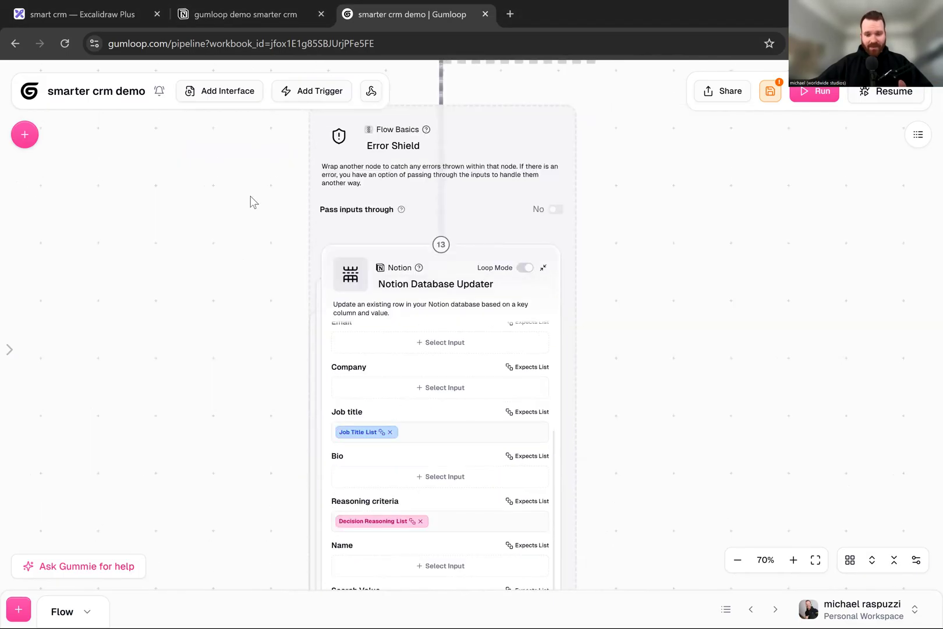
pyautogui.click(434, 555)
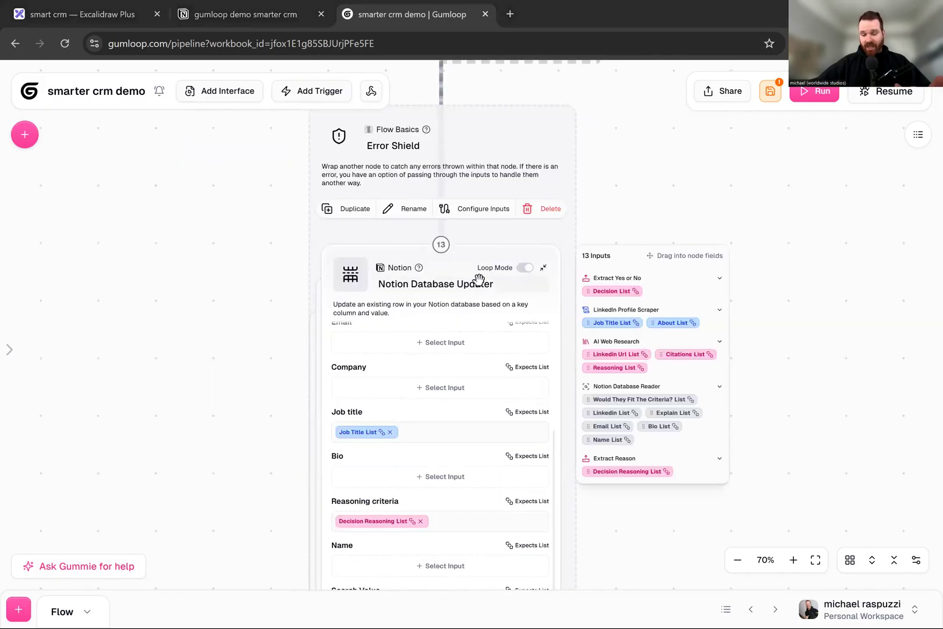
pyautogui.click(595, 196)
pyautogui.scroll(-4, 649, 277)
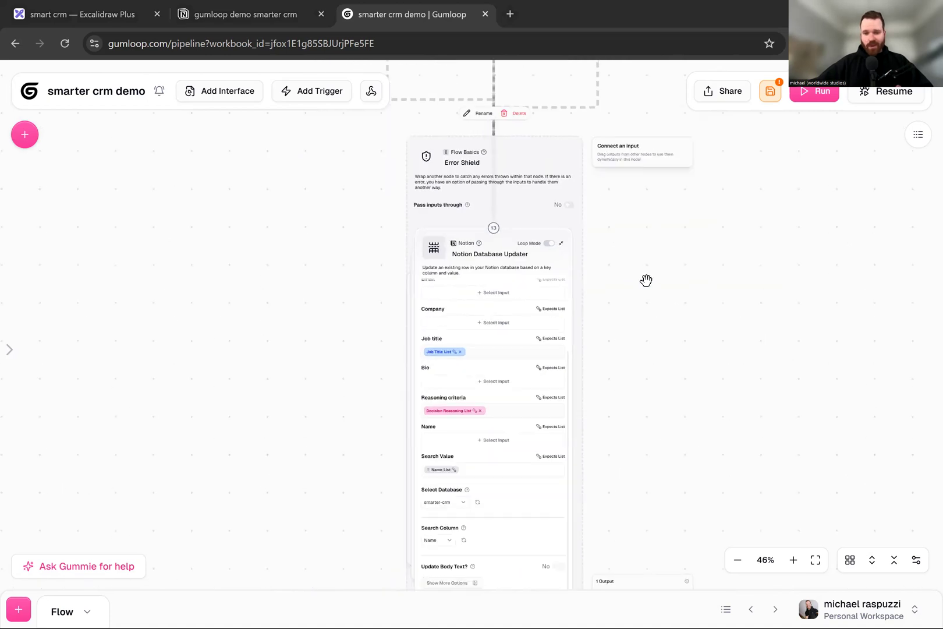
# - Collapse the Notion Database Updater node and review the flow back up to the AI Web Research node
pyautogui.click(532, 277)
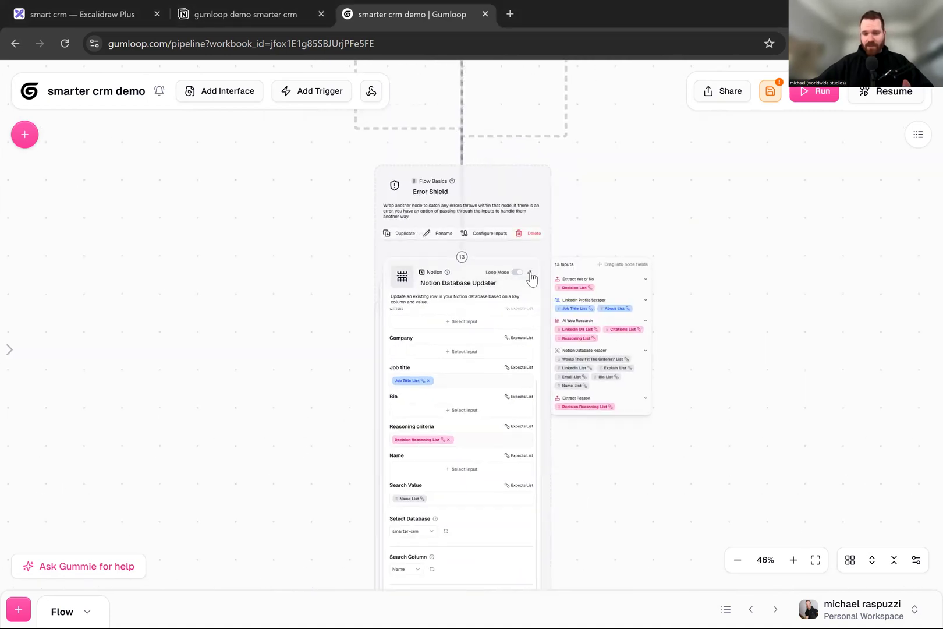
pyautogui.click(530, 273)
pyautogui.scroll(4, 523, 247)
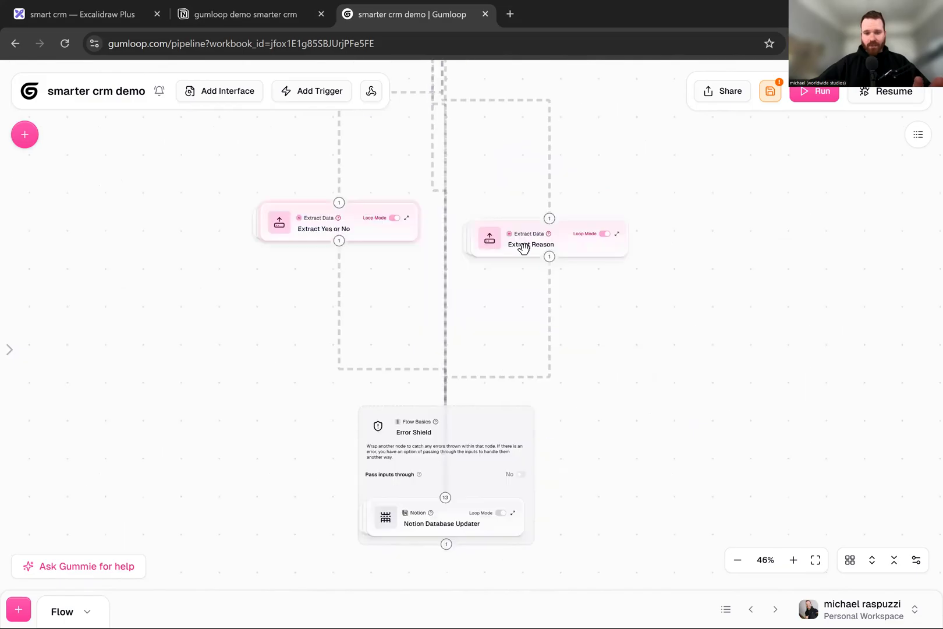
pyautogui.scroll(-2, 609, 302)
pyautogui.scroll(5, 543, 389)
pyautogui.scroll(-1, 529, 336)
pyautogui.scroll(3, 524, 327)
pyautogui.click(474, 185)
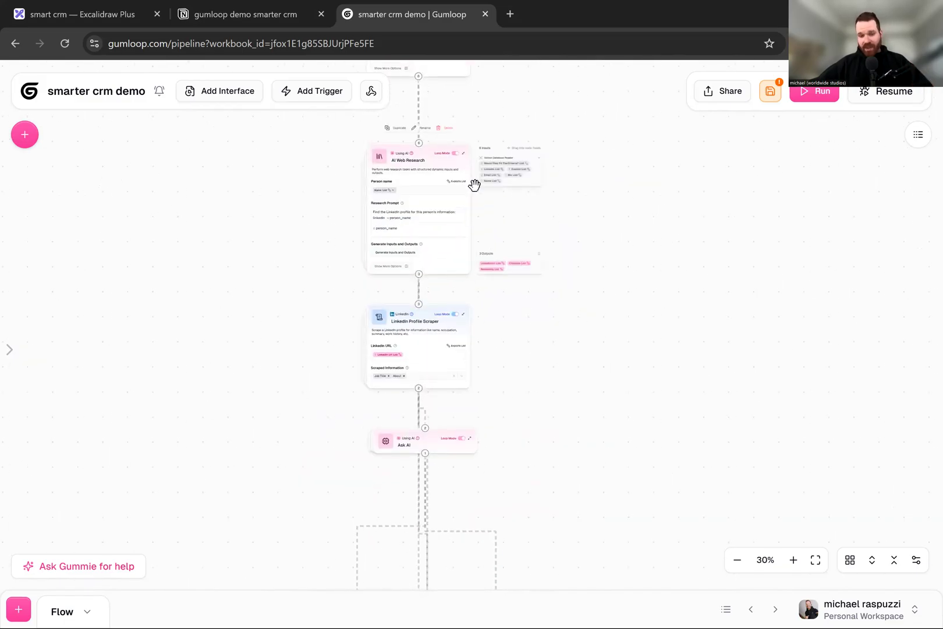
# - Switch to the Notion CRM table, open the first contact's LinkedIn link to check the profile, and close it again
pyautogui.click(270, 14)
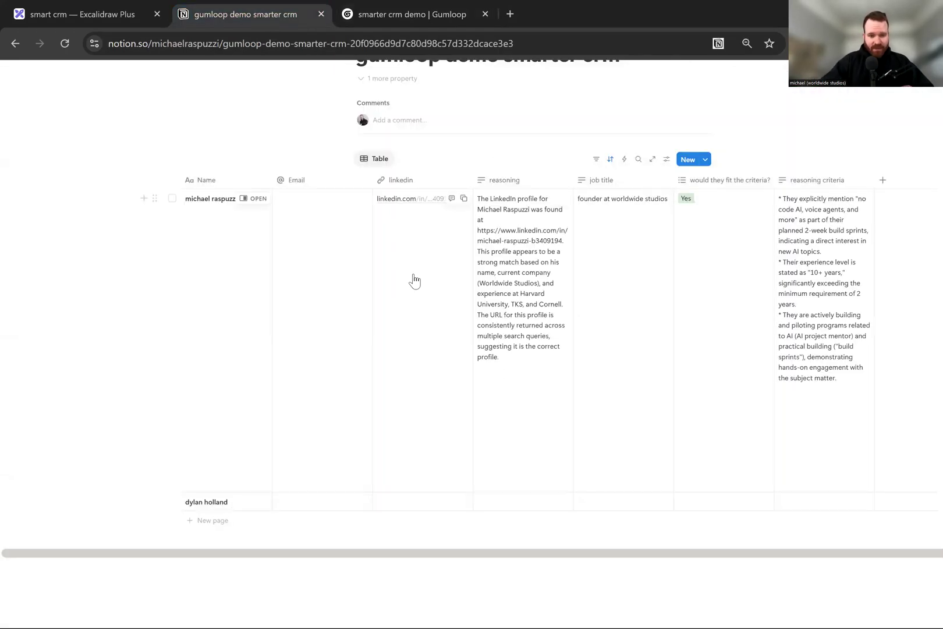
pyautogui.scroll(5, 338, 205)
pyautogui.scroll(-5, 338, 205)
pyautogui.click(195, 182)
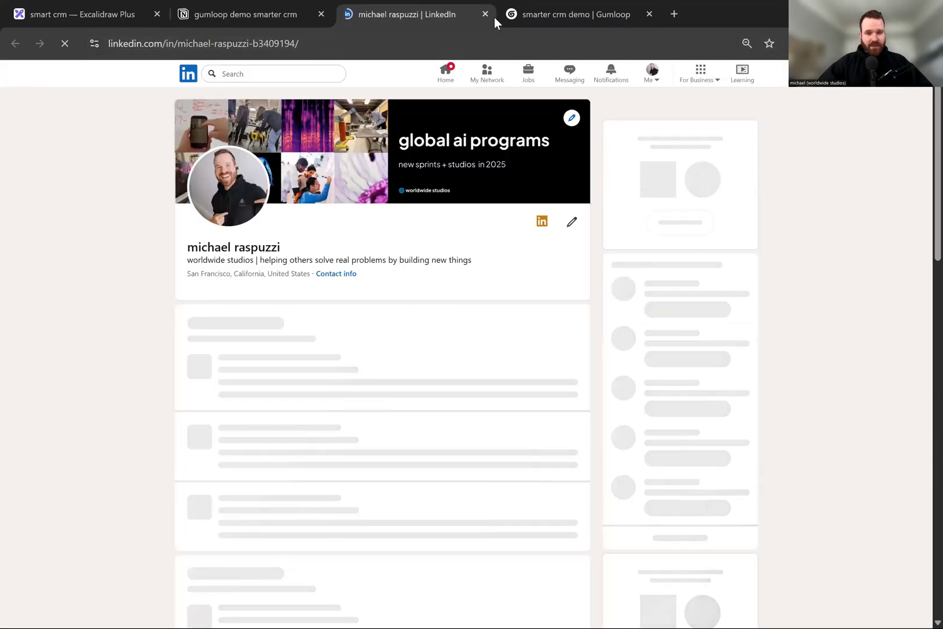
pyautogui.click(484, 14)
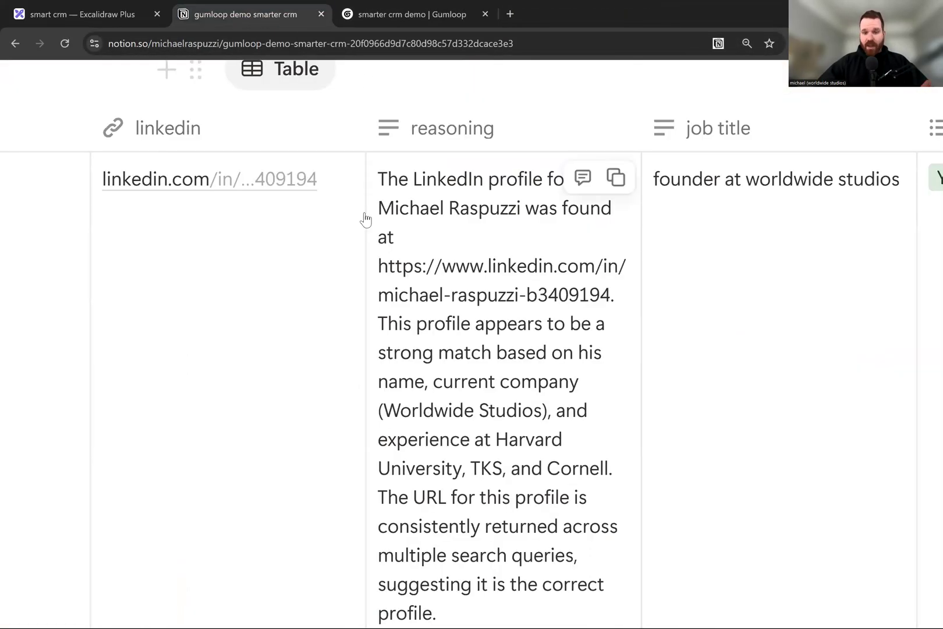
# - Examine the reasoning and job title columns filled in for the first contact
pyautogui.hotkey('ctrl', '-')
pyautogui.hotkey('ctrl', '-')
pyautogui.hotkey('ctrl', '-')
pyautogui.hotkey('ctrl', '-')
pyautogui.hotkey('ctrl', '-')
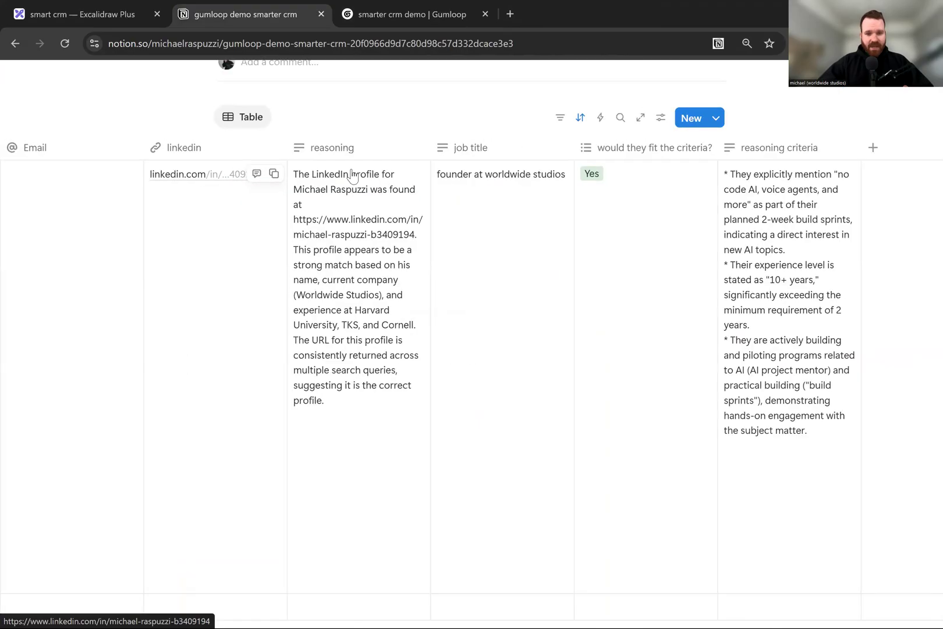
pyautogui.hotkey('ctrl', '+')
pyautogui.hotkey('ctrl', '+')
pyautogui.hotkey('ctrl', '+')
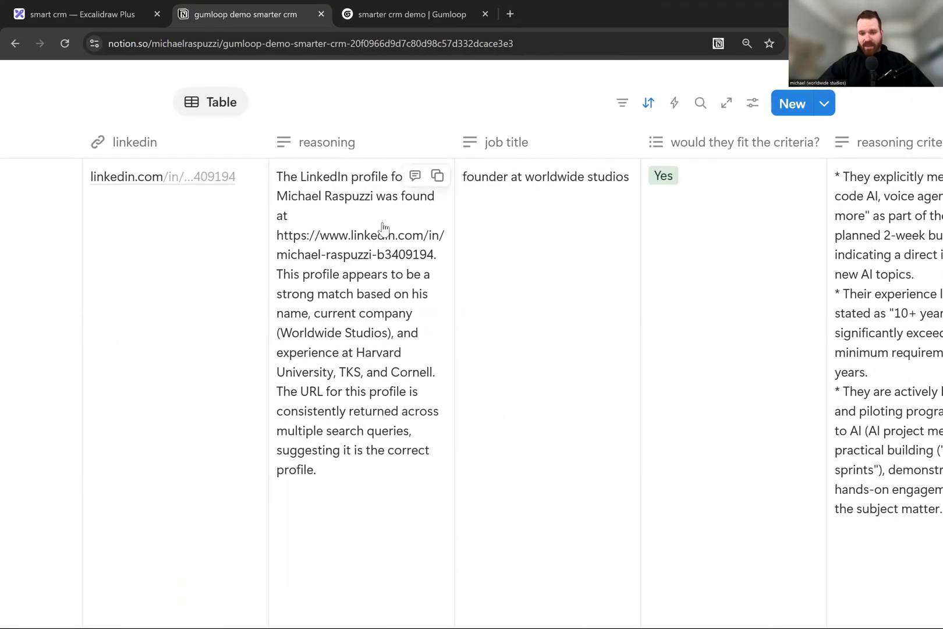
pyautogui.hscroll(5, 382, 227)
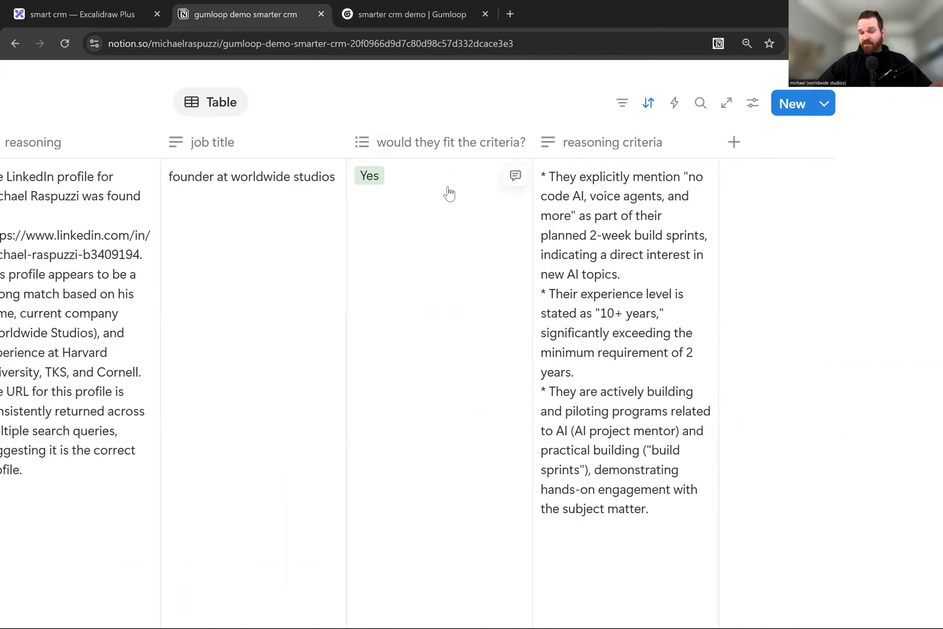
# - Read the first contact's would they fit the criteria? answer together with the bullet points under reasoning criteria
pyautogui.hotkey('ctrl', '+')
pyautogui.hotkey('ctrl', '+')
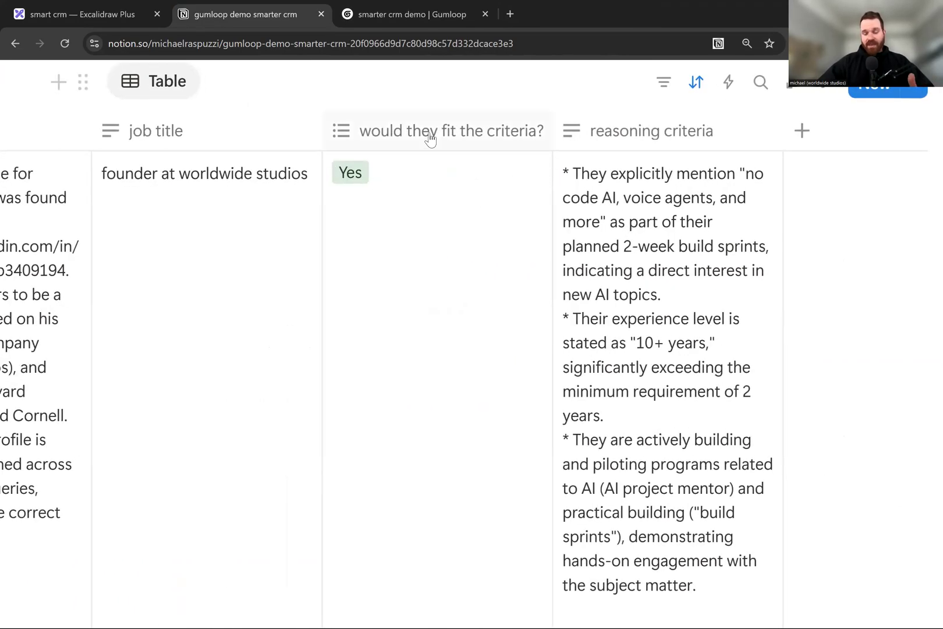
pyautogui.hscroll(3, 430, 139)
pyautogui.hotkey('ctrl', '+')
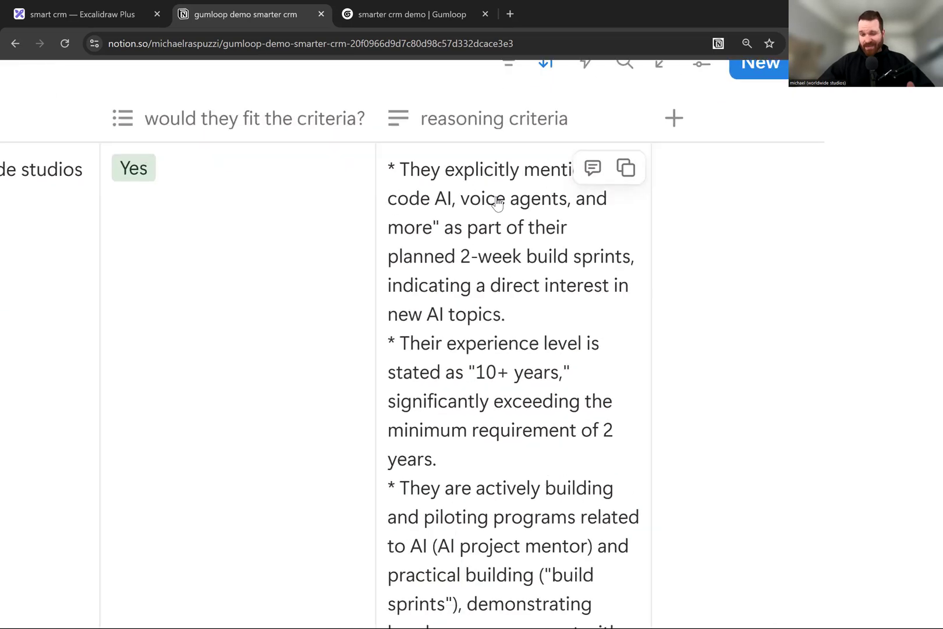
pyautogui.hscroll(1, 497, 202)
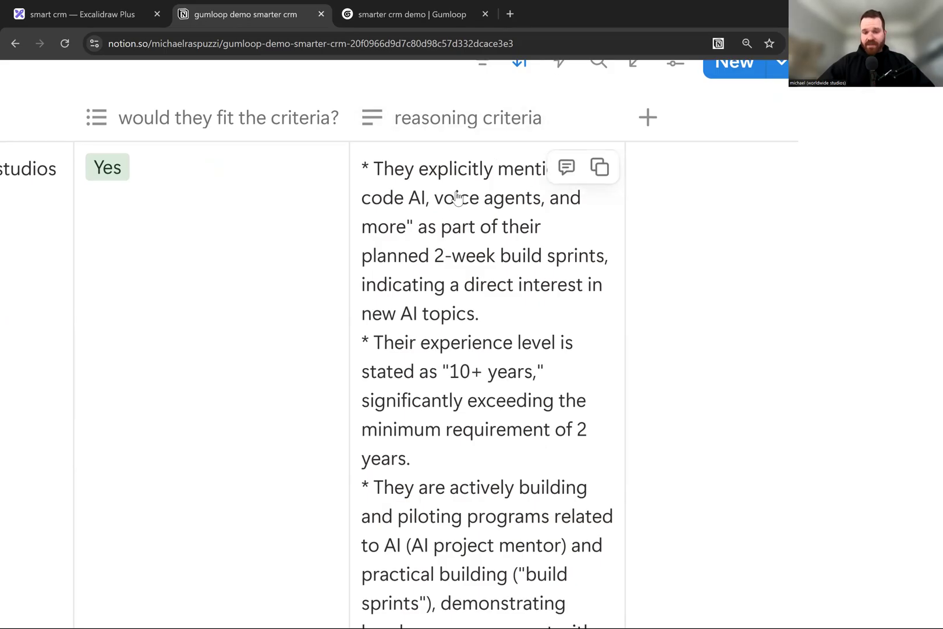
pyautogui.scroll(-1, 457, 196)
pyautogui.hotkey('ctrl', '-')
pyautogui.hscroll(-3, 244, 143)
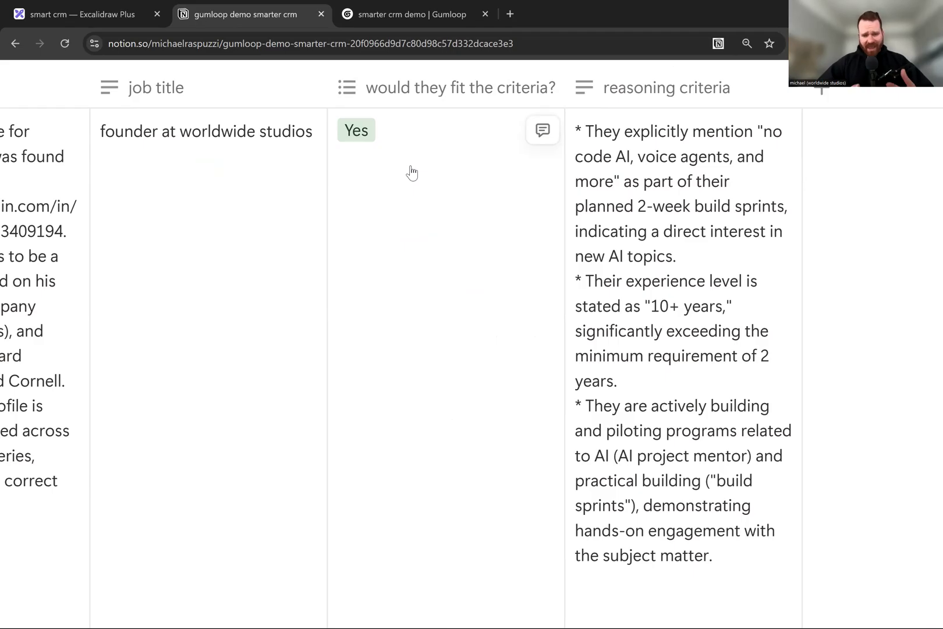
pyautogui.hscroll(3, 611, 181)
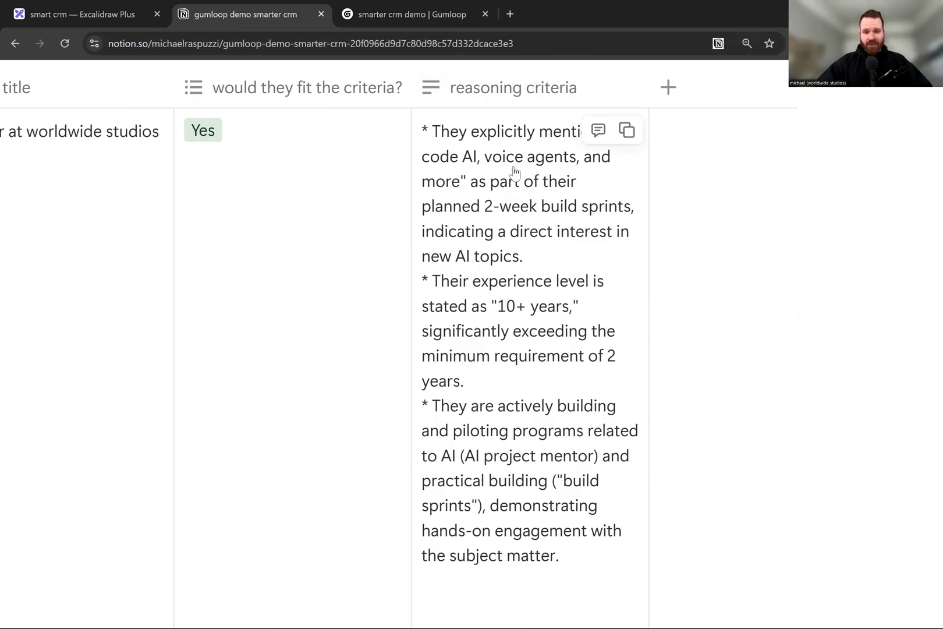
pyautogui.scroll(-1, 515, 174)
# - Inspect the reasoning criteria text up close, and view the whole table with both contact rows
pyautogui.hotkey('ctrl', '-')
pyautogui.hotkey('ctrl', '-')
pyautogui.hotkey('ctrl', '-')
pyautogui.hscroll(-1, 314, 257)
pyautogui.hscroll(6, 501, 244)
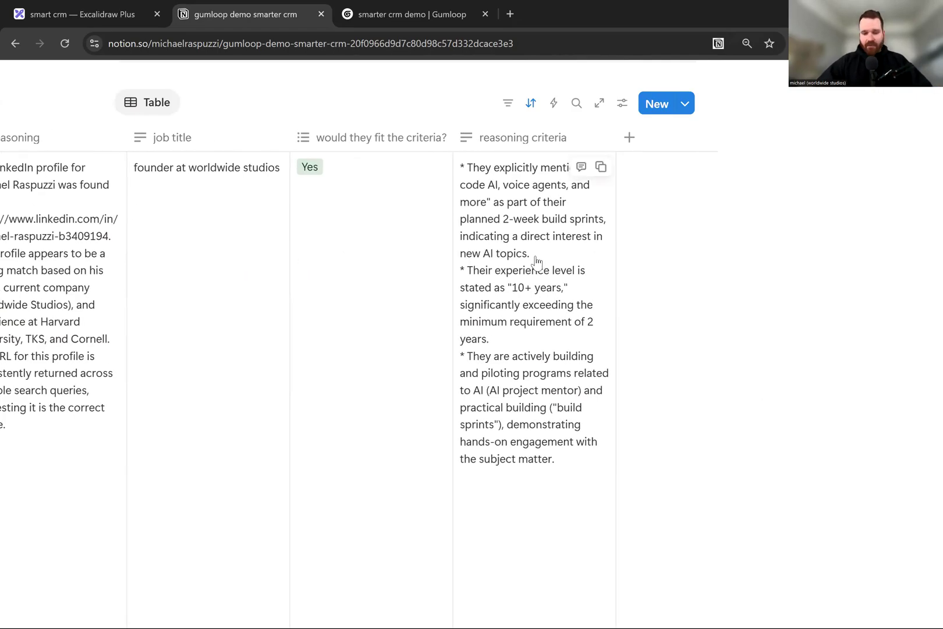
pyautogui.hotkey('ctrl', '+')
pyautogui.hotkey('ctrl', '+')
pyautogui.hotkey('ctrl', '+')
pyautogui.hotkey('ctrl', '+')
pyautogui.hotkey('ctrl', '+')
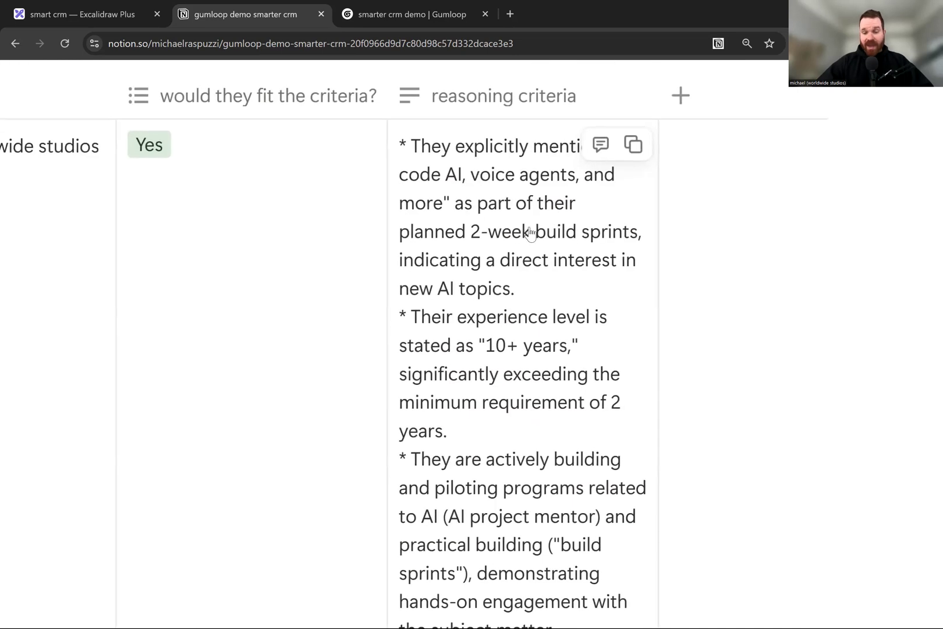
pyautogui.hotkey('ctrl', '-')
pyautogui.hotkey('ctrl', '-')
pyautogui.hotkey('ctrl', '-')
pyautogui.hotkey('ctrl', '-')
pyautogui.hotkey('ctrl', '-')
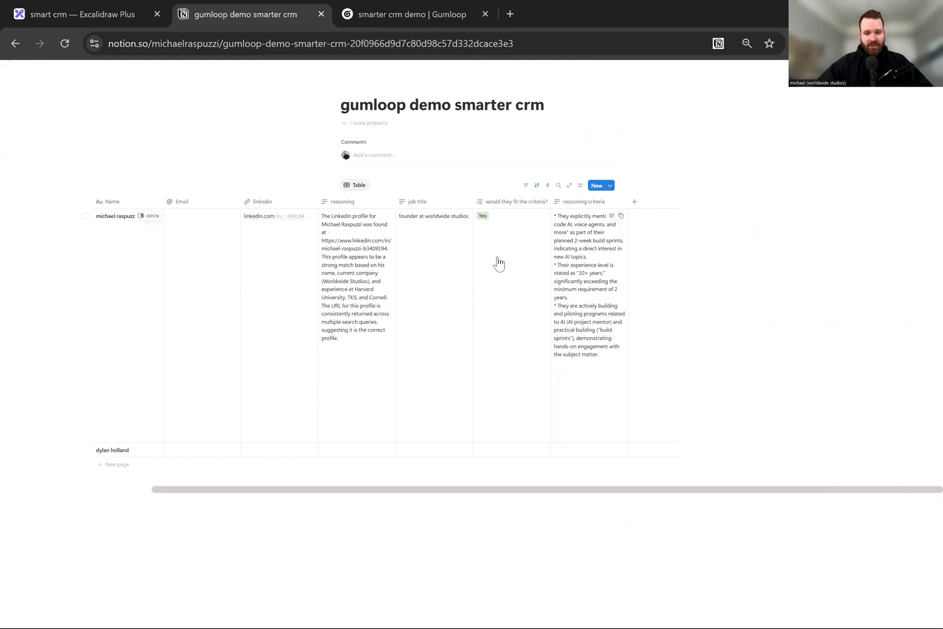
# - Walk through the first contact's enriched fields from linkedin across to reasoning criteria
pyautogui.hotkey('ctrl', '+')
pyautogui.hotkey('ctrl', '+')
pyautogui.hotkey('ctrl', '+')
pyautogui.hotkey('ctrl', '+')
pyautogui.hotkey('ctrl', '+')
pyautogui.hotkey('ctrl', '+')
pyautogui.hotkey('ctrl', '+')
pyautogui.scroll(-1, 431, 268)
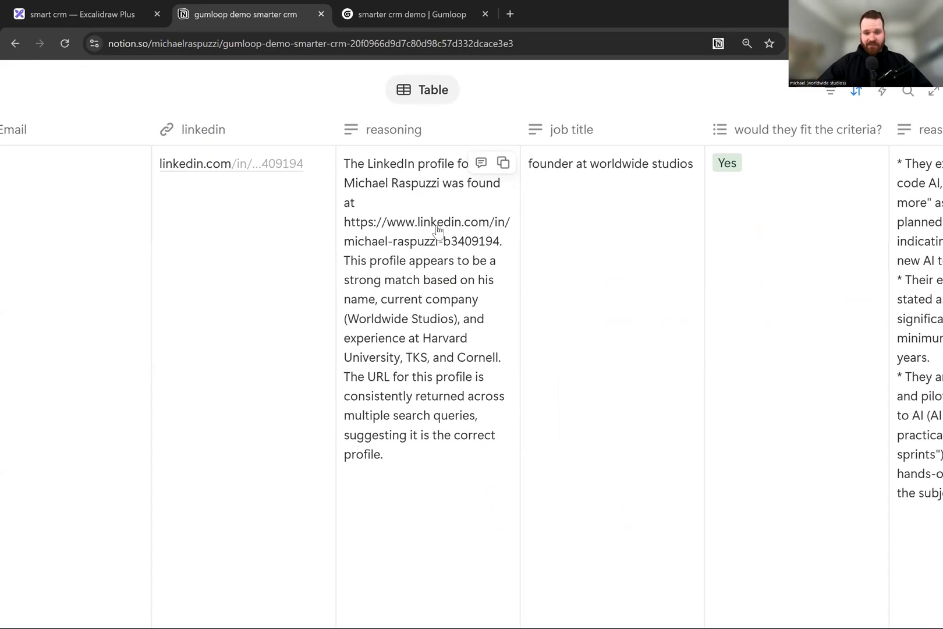
pyautogui.hscroll(1, 326, 198)
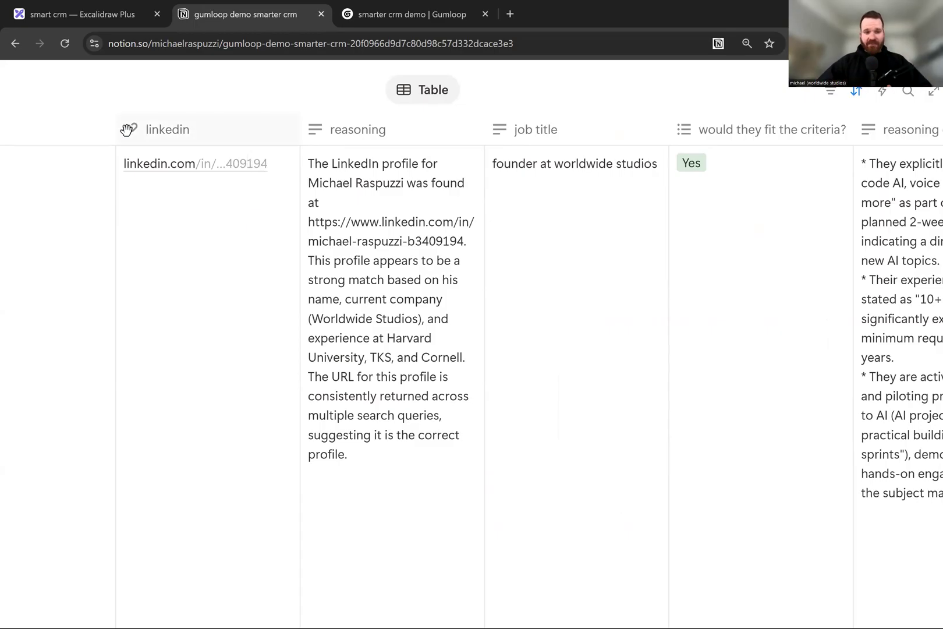
pyautogui.scroll(3, 127, 130)
pyautogui.hscroll(-2, 169, 141)
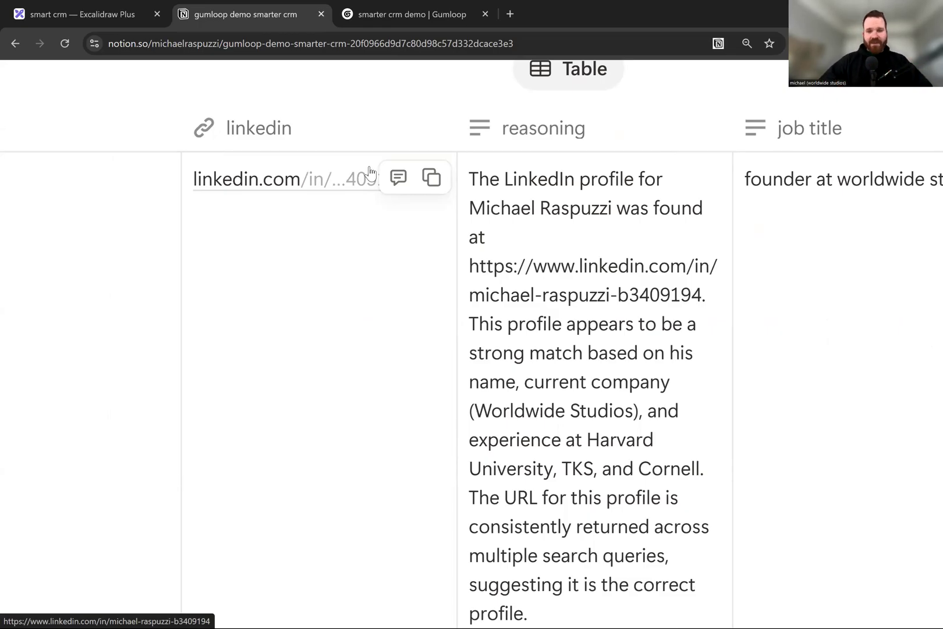
pyautogui.scroll(-3, 369, 171)
pyautogui.hscroll(4, 369, 170)
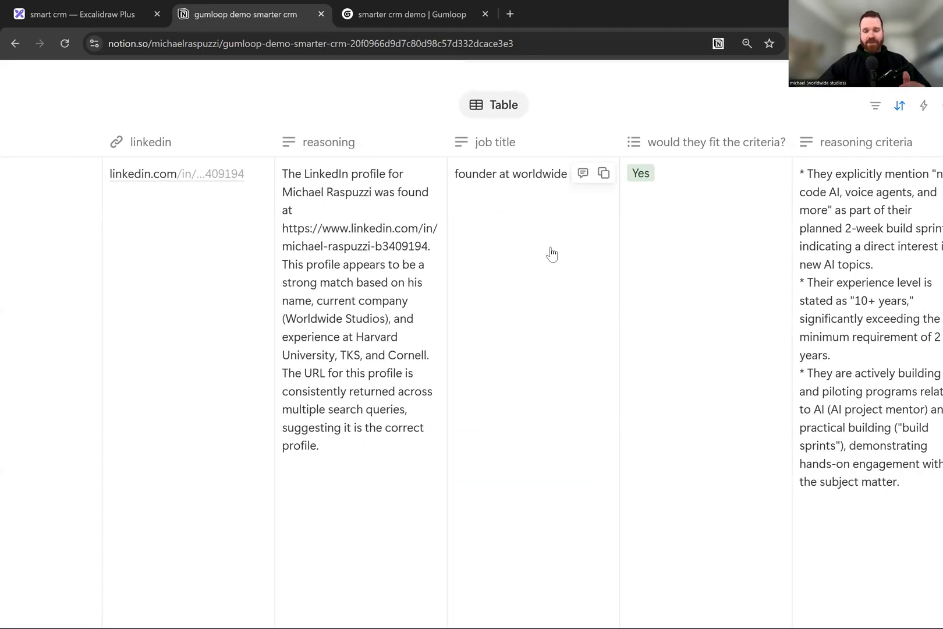
pyautogui.hscroll(4, 549, 253)
pyautogui.hscroll(3, 551, 254)
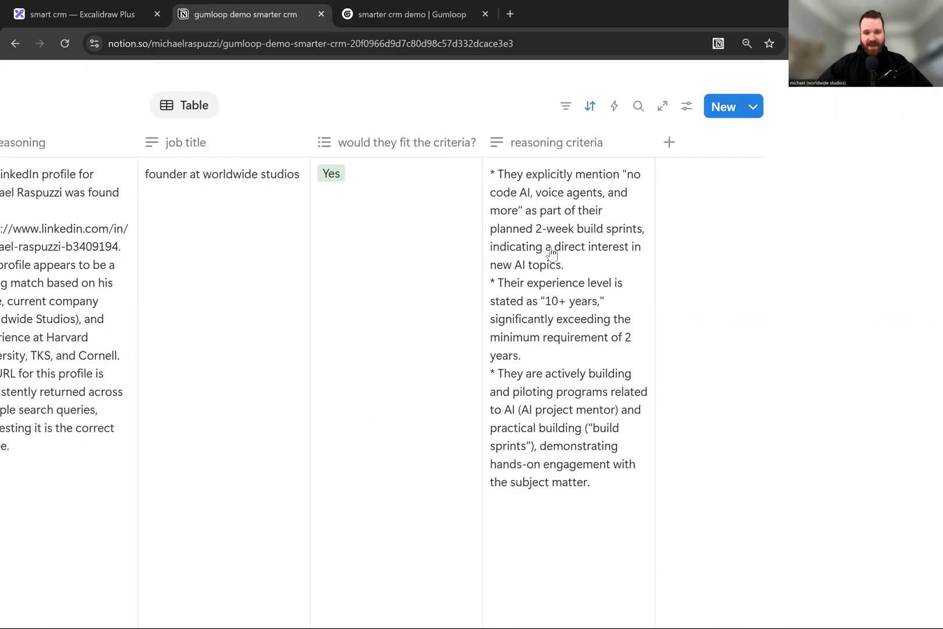
# - Compare the fit decision with its reasoning criteria once more, in close-up and alongside the other enriched columns
pyautogui.scroll(4, 524, 147)
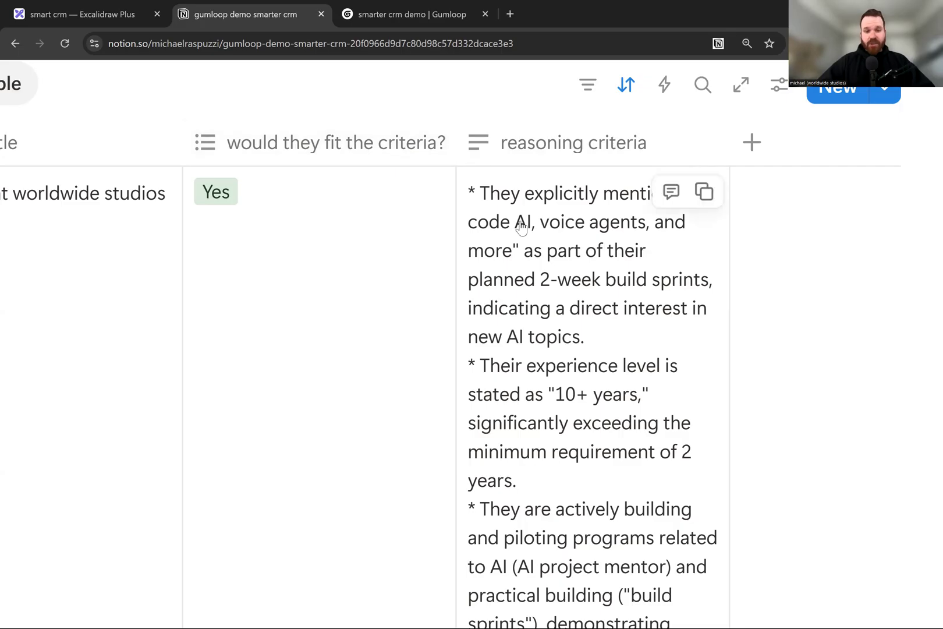
pyautogui.hotkey('ctrl', '-')
pyautogui.hotkey('ctrl', '-')
pyautogui.hotkey('ctrl', '-')
pyautogui.hotkey('ctrl', '-')
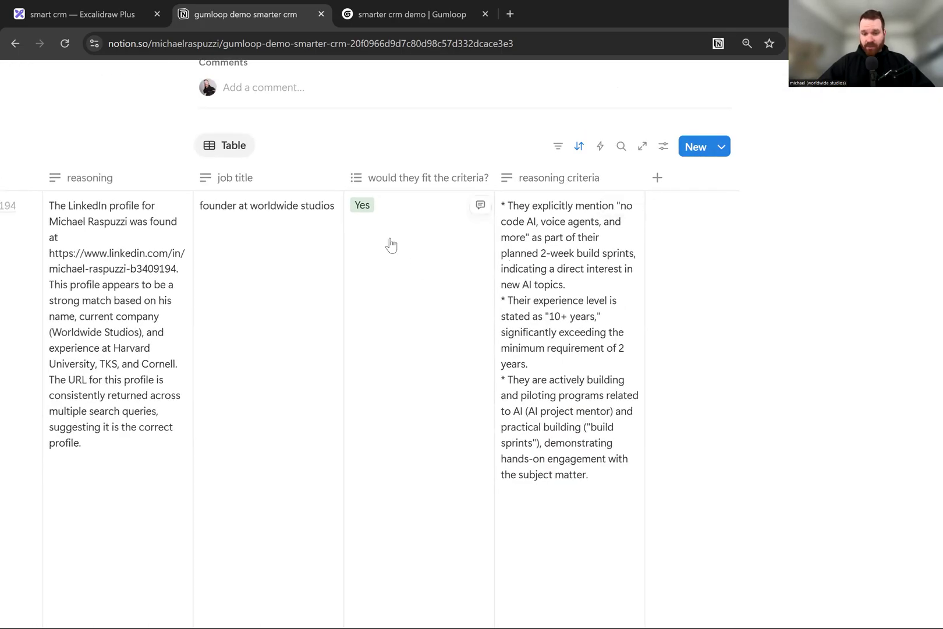
pyautogui.hotkey('ctrl', '+')
pyautogui.hotkey('ctrl', '+')
pyautogui.hotkey('ctrl', '+')
pyautogui.hotkey('ctrl', '+')
pyautogui.hotkey('ctrl', '+')
pyautogui.hotkey('ctrl', '+')
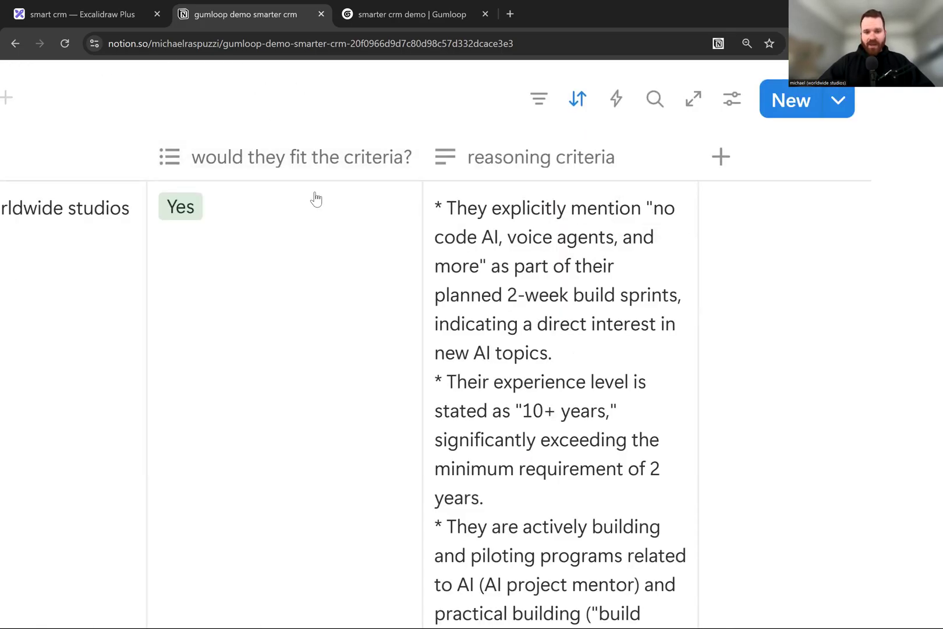
pyautogui.hotkey('ctrl', '0')
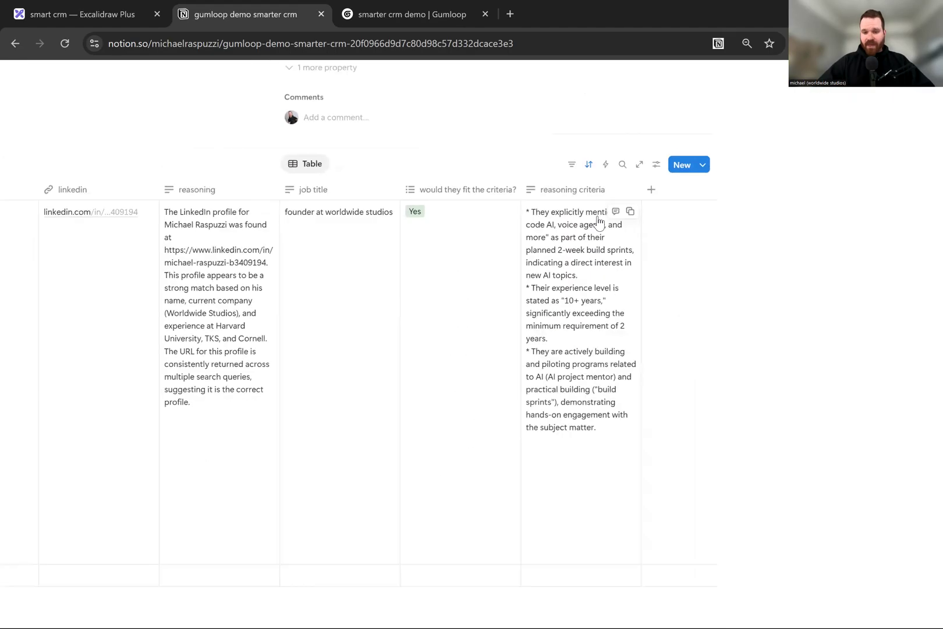
pyautogui.hscroll(-3, 598, 223)
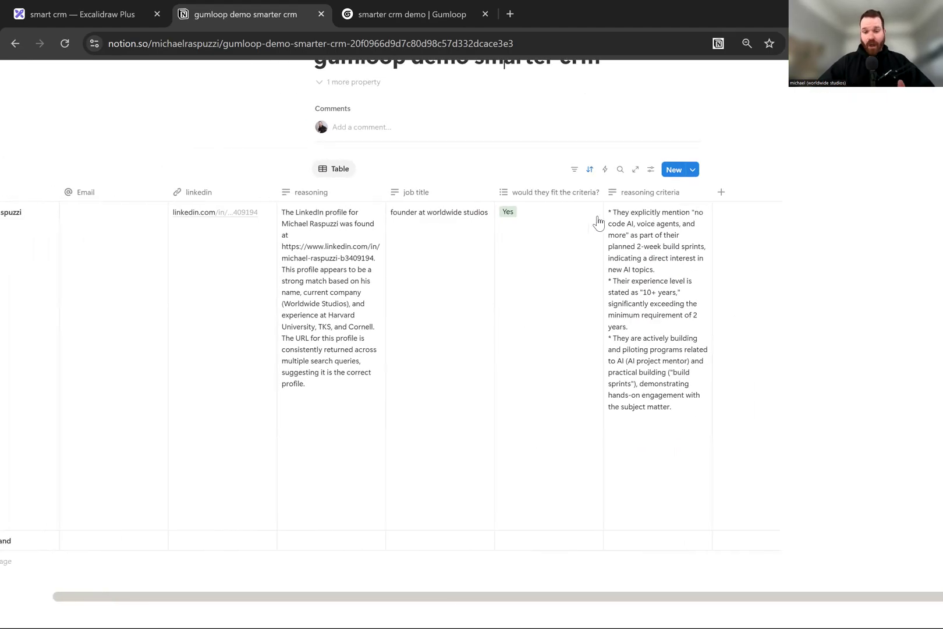
pyautogui.hscroll(3, 599, 223)
pyautogui.scroll(4, 598, 223)
pyautogui.scroll(-1, 599, 223)
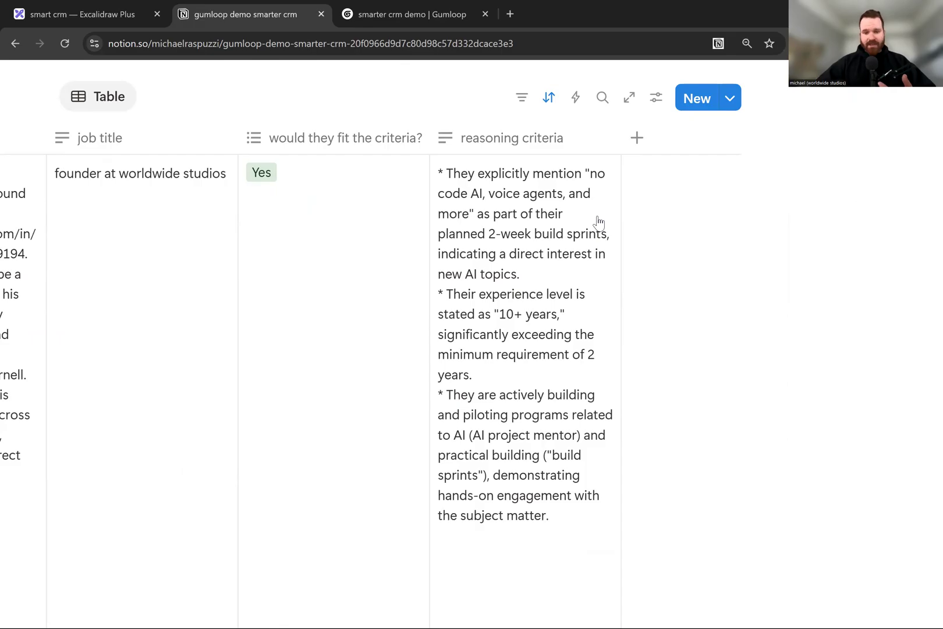
pyautogui.scroll(-5, 598, 223)
pyautogui.scroll(5, 613, 244)
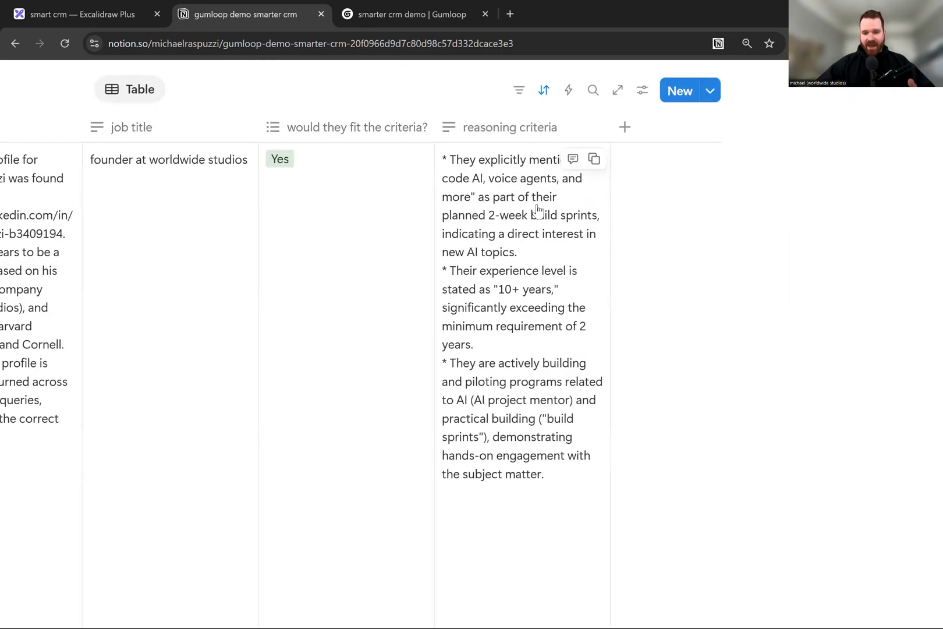
pyautogui.hscroll(-2, 537, 210)
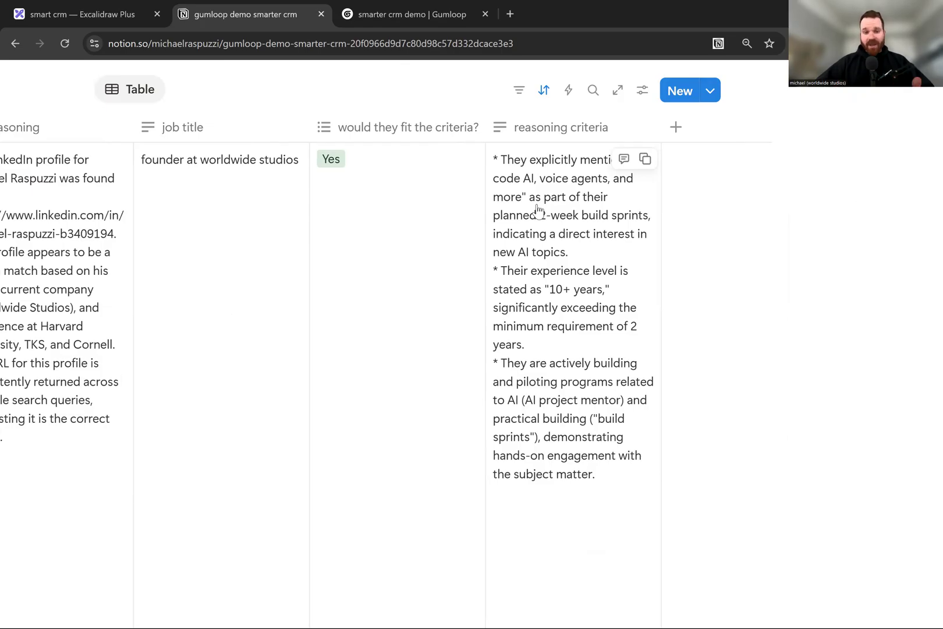
pyautogui.scroll(-5, 537, 209)
# - Switch to the smart crm diagram in Excalidraw and focus on the "filter, search, and decide" box
pyautogui.click(78, 15)
pyautogui.hscroll(5, 584, 236)
pyautogui.scroll(1, 535, 190)
pyautogui.scroll(10, 535, 190)
pyautogui.scroll(-2, 516, 236)
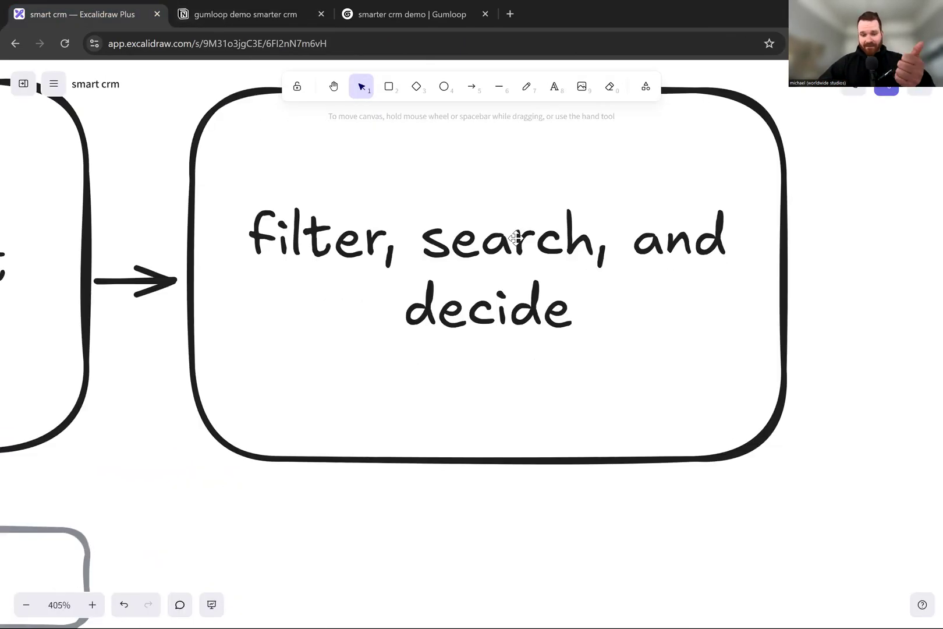
# - View the diagram's stages from partial data onward, and switch to the Notion table to examine the job title, fit and reasoning criteria columns
pyautogui.scroll(-10, 482, 217)
pyautogui.hscroll(-5, 482, 217)
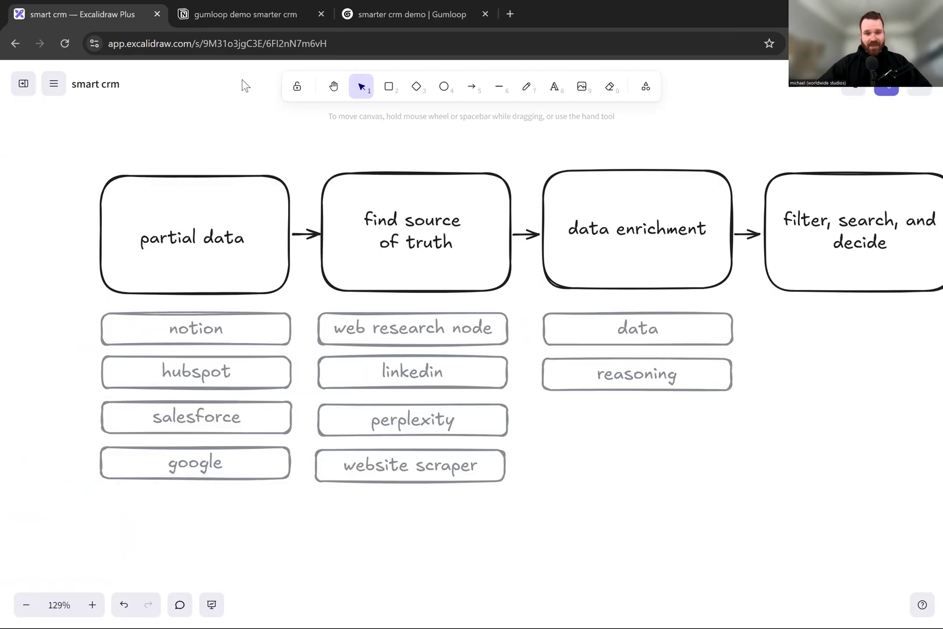
pyautogui.click(221, 15)
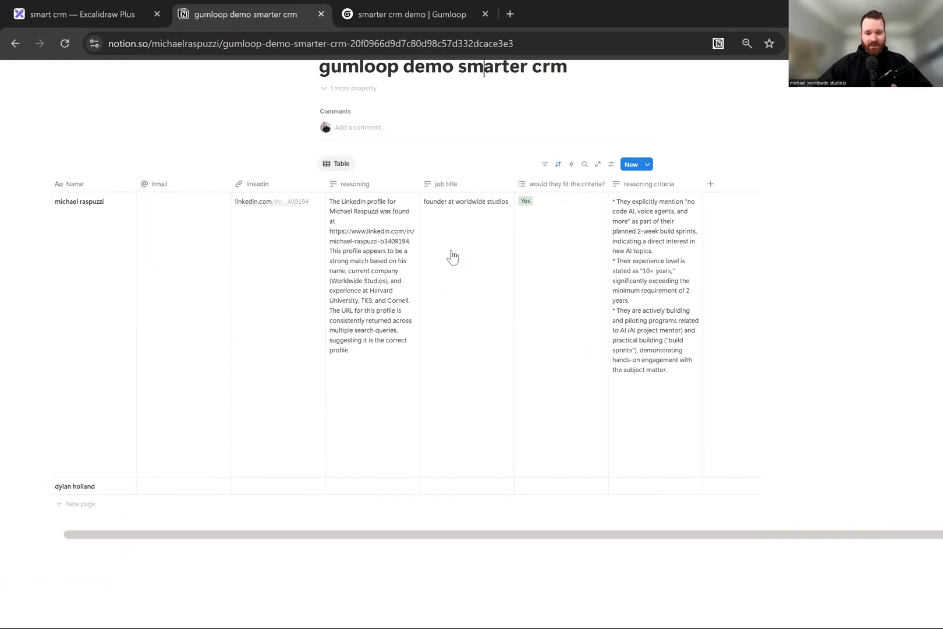
pyautogui.scroll(5, 354, 227)
pyautogui.hscroll(5, 354, 227)
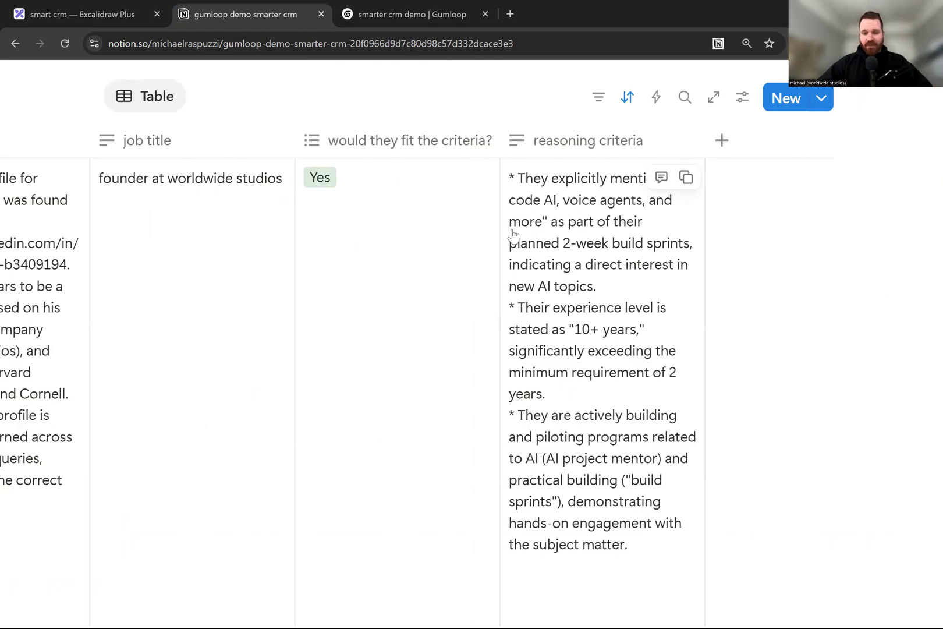
# - View the Notion table across all columns, from Name to reasoning criteria, including both contact rows
pyautogui.hscroll(-3, 512, 238)
pyautogui.scroll(-4, 512, 239)
pyautogui.scroll(1, 513, 234)
pyautogui.hscroll(-1, 512, 234)
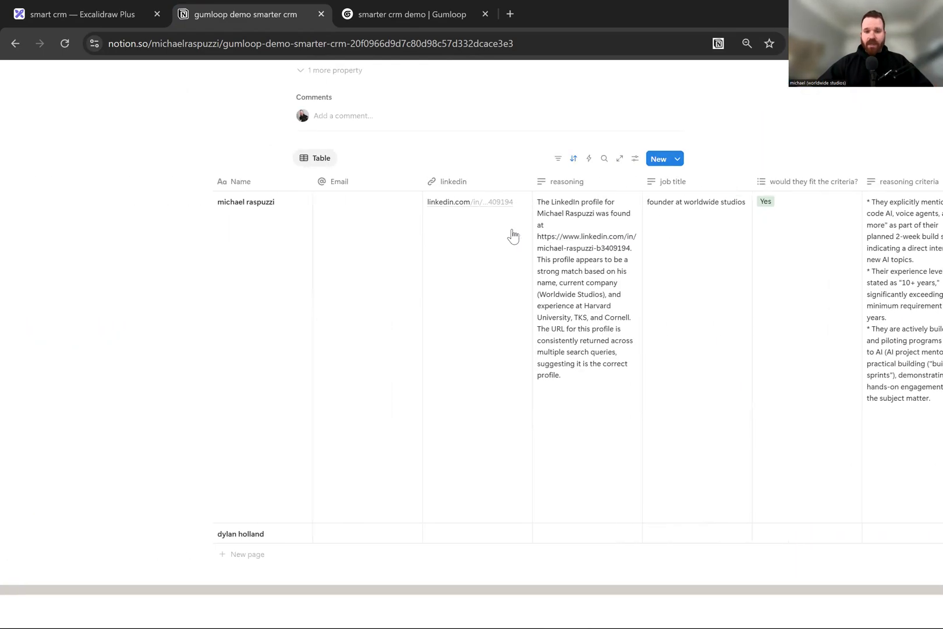
pyautogui.hscroll(2, 512, 234)
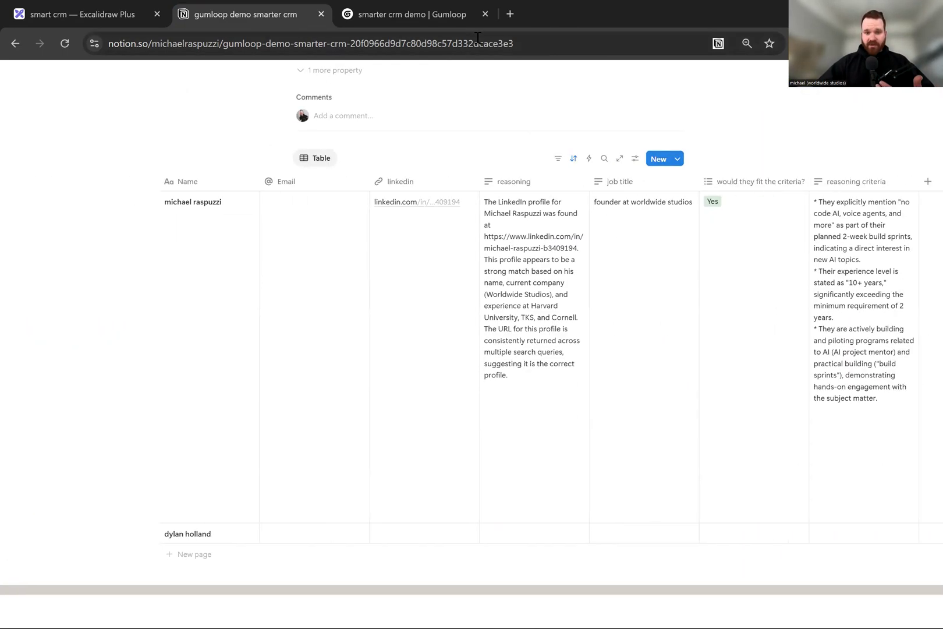
# - Glance at the smarter crm demo workflow in Gumloop, and return to Notion to review the first contact's enriched columns
pyautogui.click(392, 17)
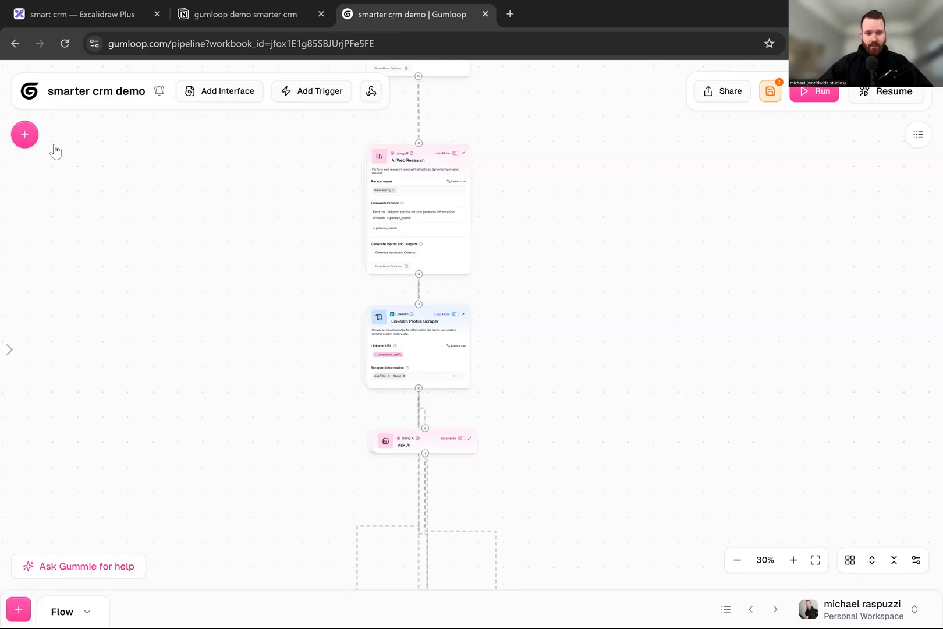
pyautogui.click(260, 9)
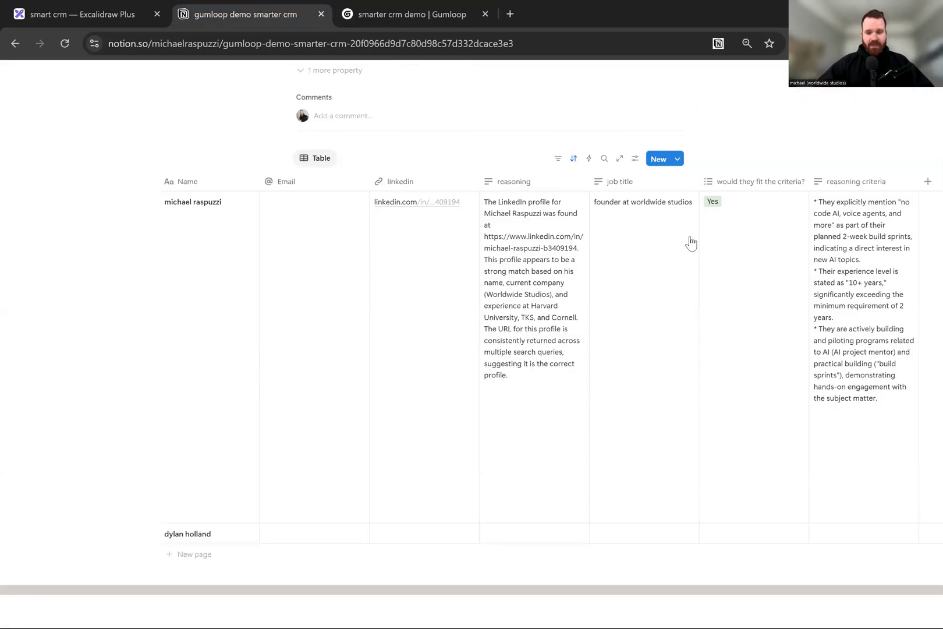
pyautogui.hscroll(5, 698, 318)
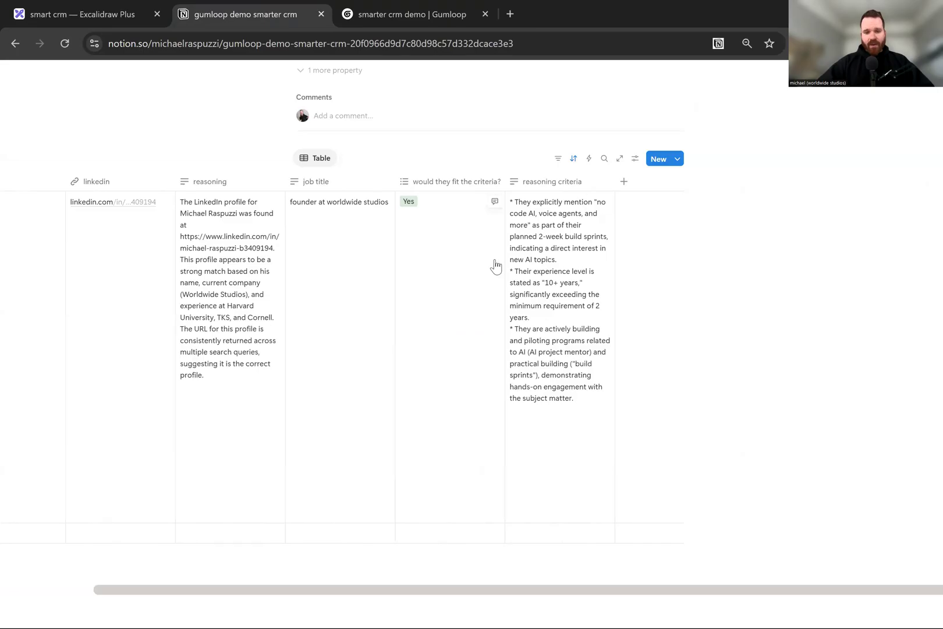
pyautogui.hscroll(-2, 496, 266)
pyautogui.hscroll(-3, 495, 266)
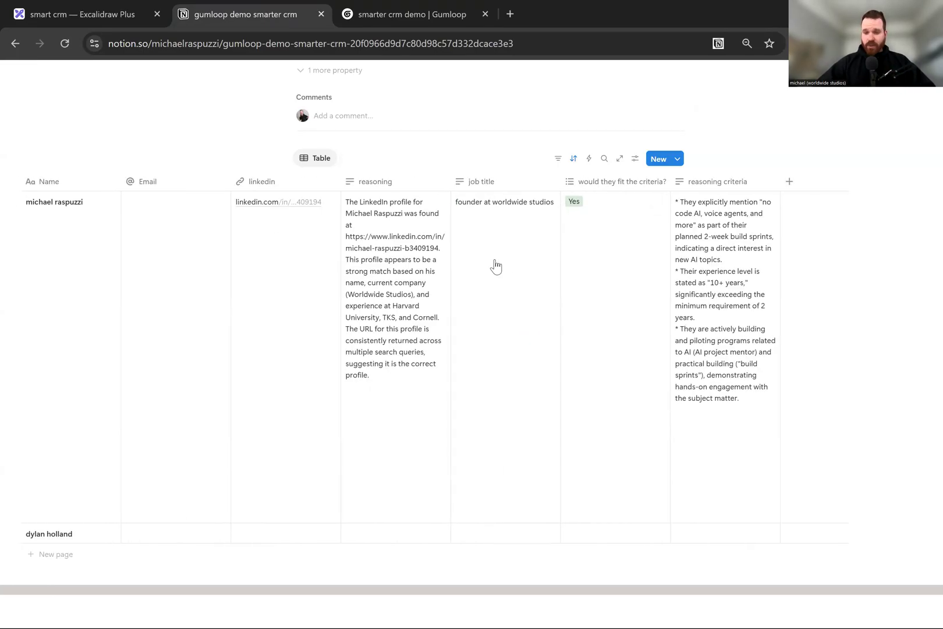
pyautogui.hscroll(-2, 636, 287)
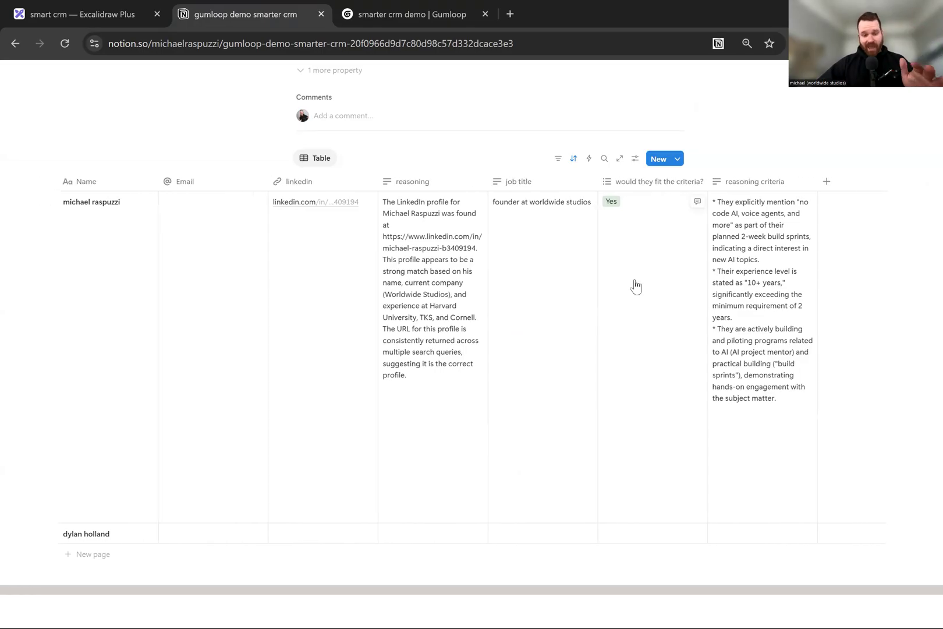
# - Examine the first contact's reasoning, job title and fit decision in close-up, and view the full page with the table
pyautogui.scroll(3, 636, 287)
pyautogui.hscroll(1, 636, 286)
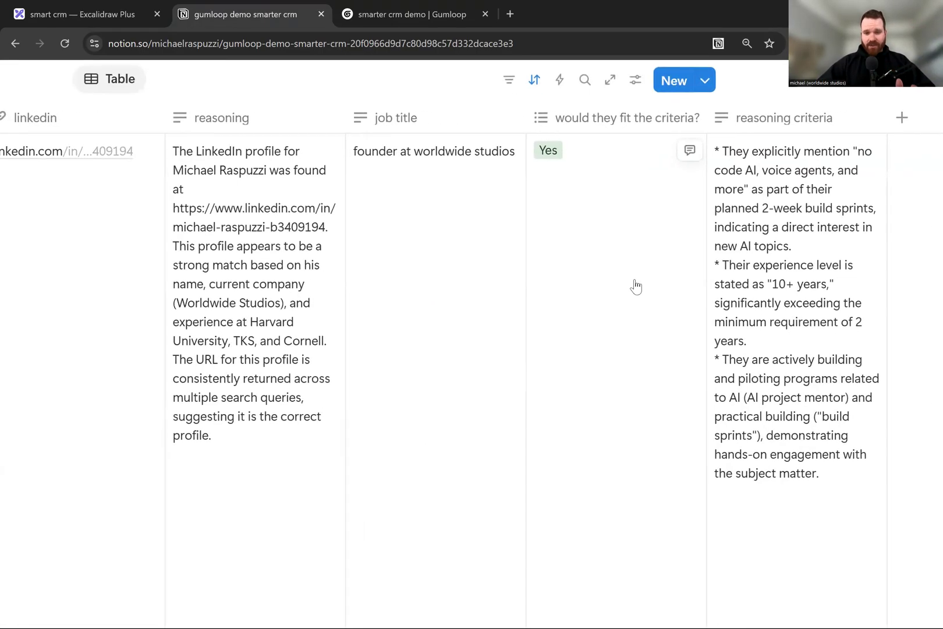
pyautogui.scroll(-1, 636, 287)
pyautogui.scroll(-3, 636, 286)
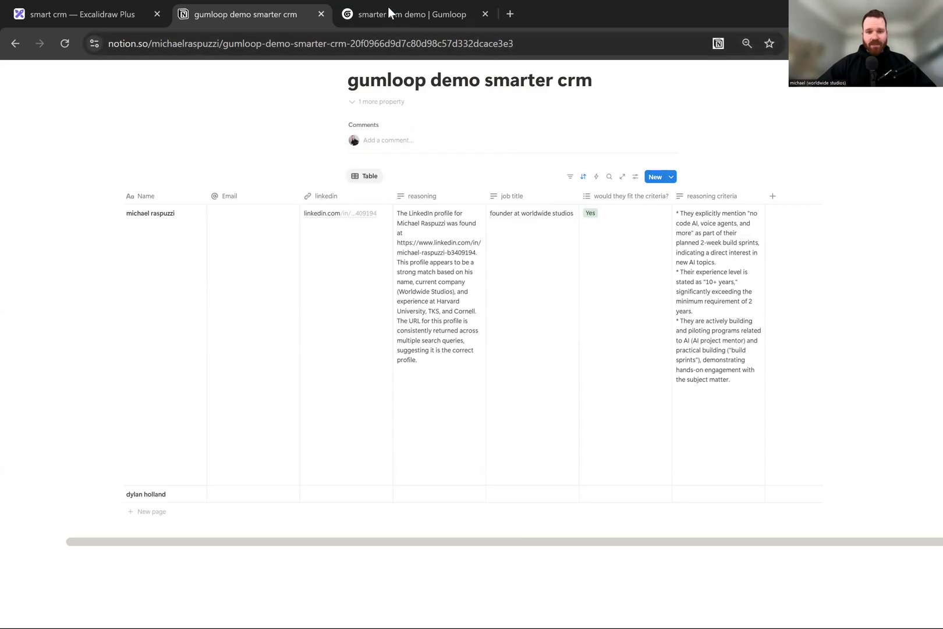
# - Switch to the Gumloop workflow and review its node chain from Notion Database Reader through AI Web Research and LinkedIn Profile Scraper to Ask AI
pyautogui.hotkey('ctrl', 'Tab')
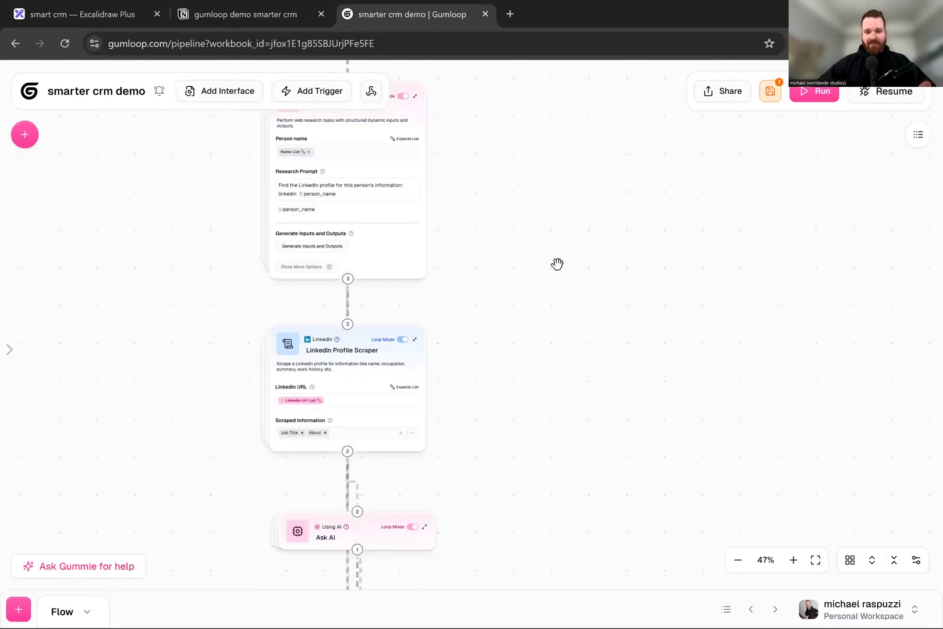
pyautogui.scroll(3, 503, 385)
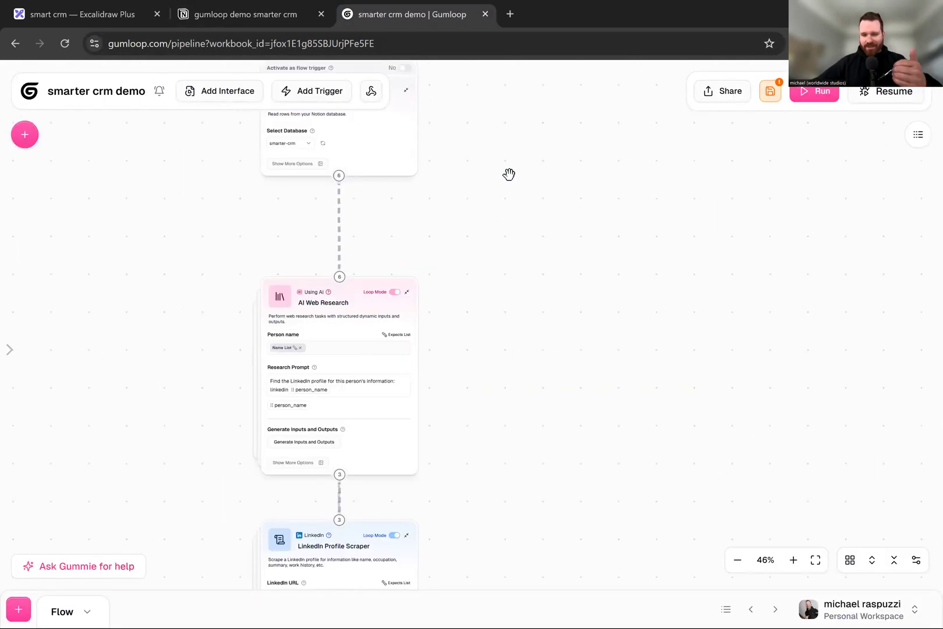
pyautogui.scroll(-3, 476, 221)
pyautogui.scroll(-1, 476, 223)
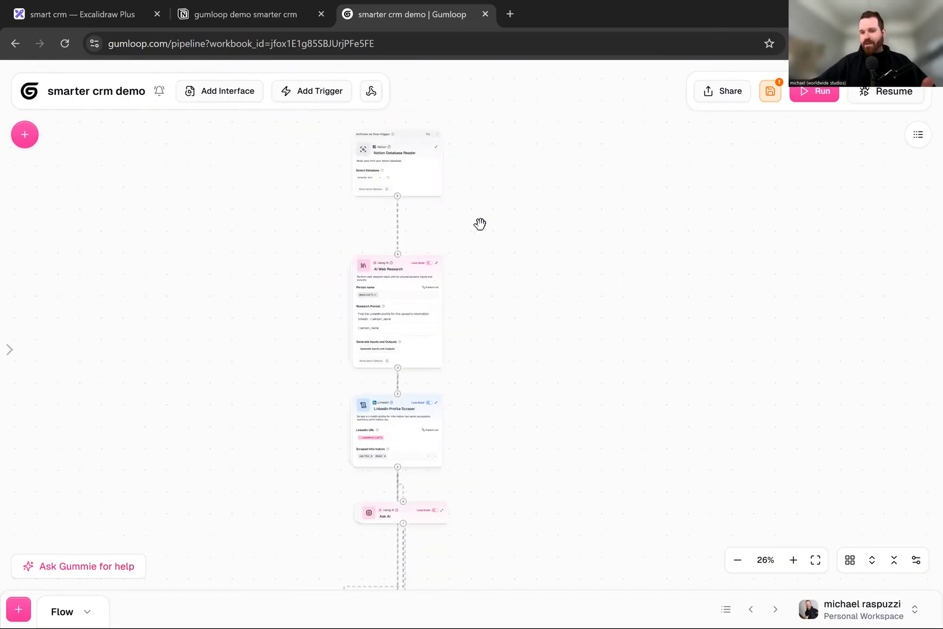
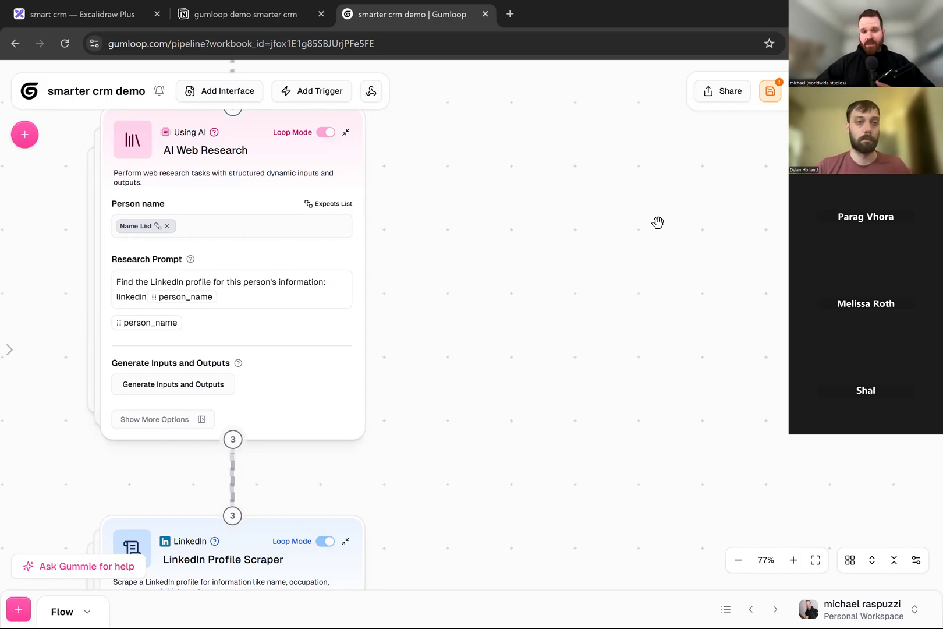
# - Inspect the AI Web Research node's inputs and outputs, and open its input and output data from the current run
pyautogui.click(156, 180)
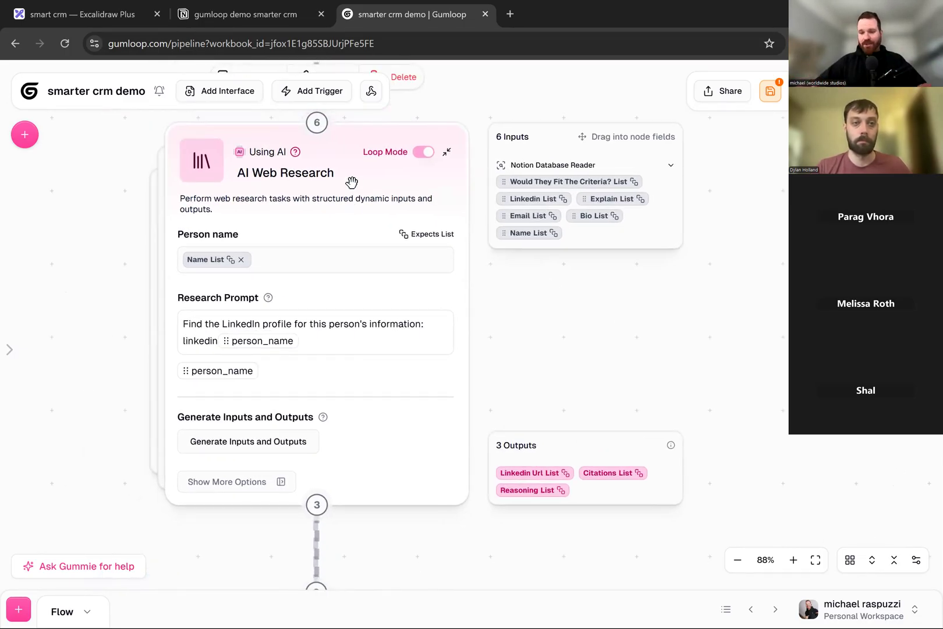
pyautogui.click(689, 443)
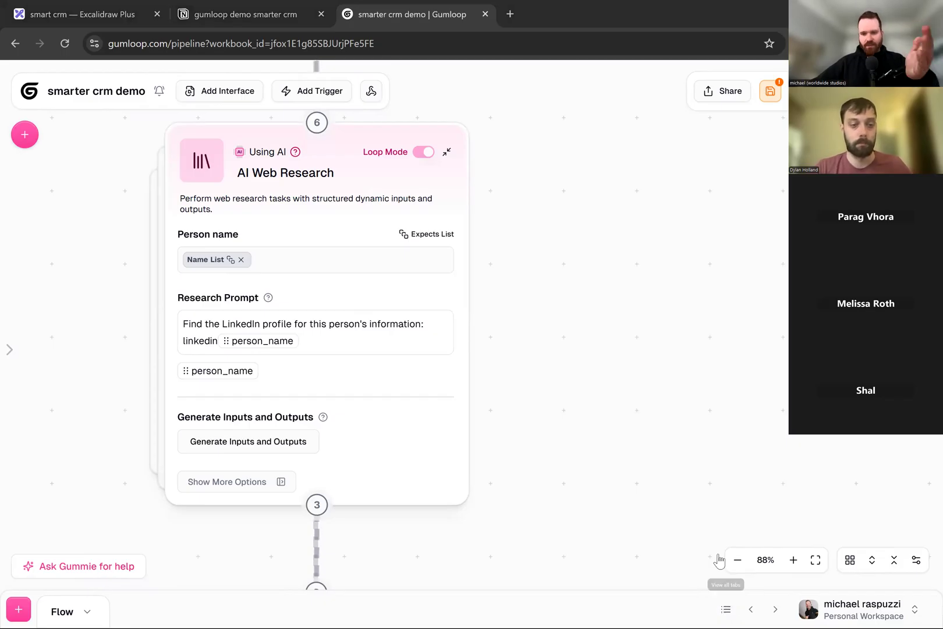
pyautogui.click(727, 609)
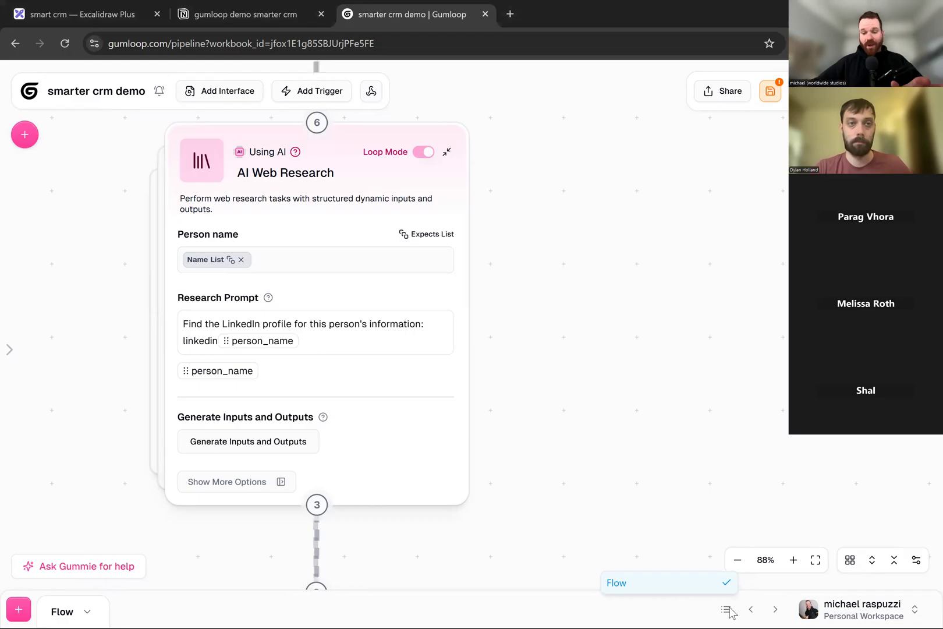
pyautogui.click(667, 256)
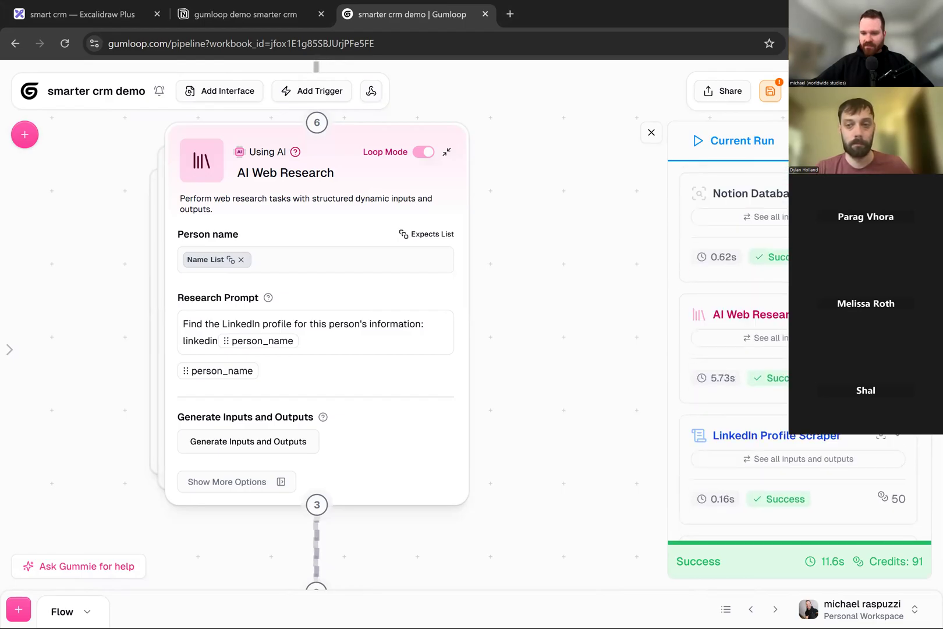
pyautogui.click(751, 315)
pyautogui.scroll(-1, 752, 336)
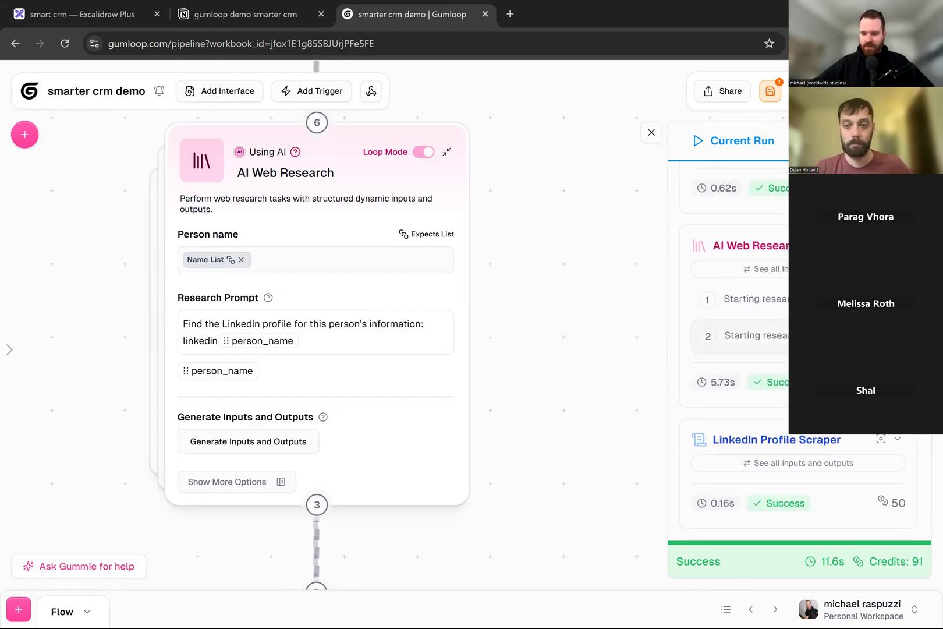
pyautogui.click(751, 336)
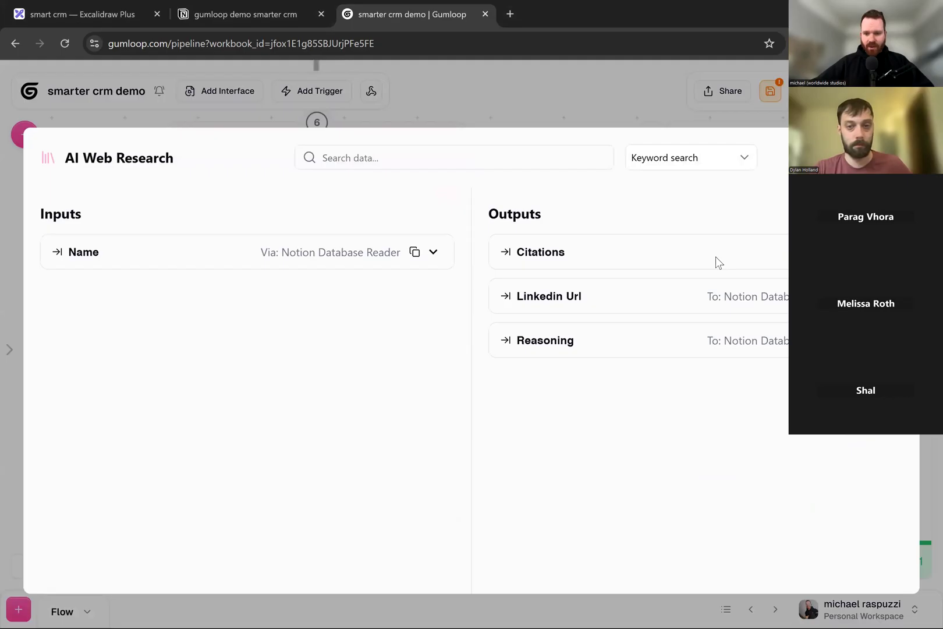
# - Expand the Linkedin Url output, view the first contact's LinkedIn profile, and return to the workflow canvas
pyautogui.click(669, 296)
pyautogui.click(662, 343)
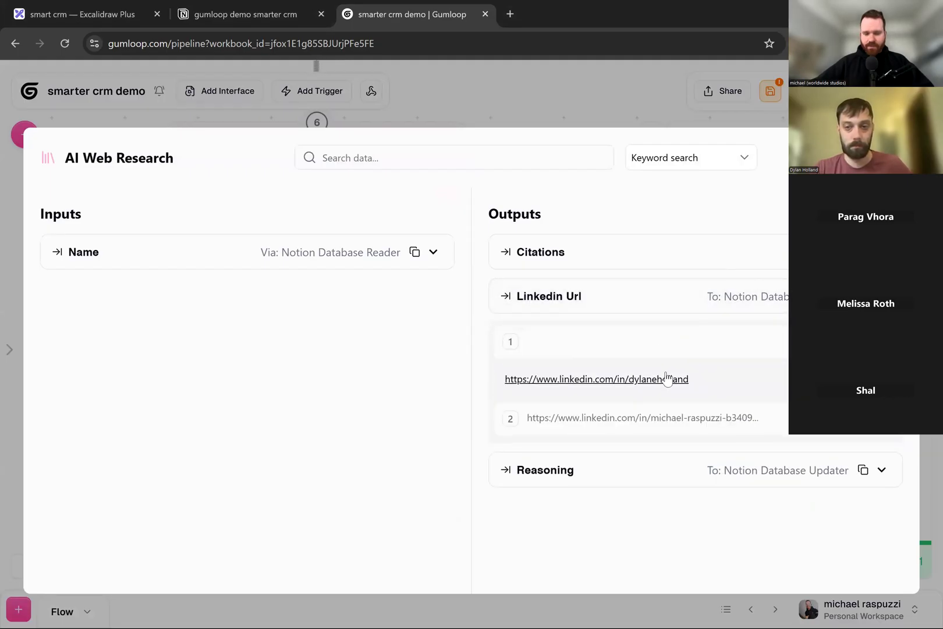
pyautogui.click(657, 383)
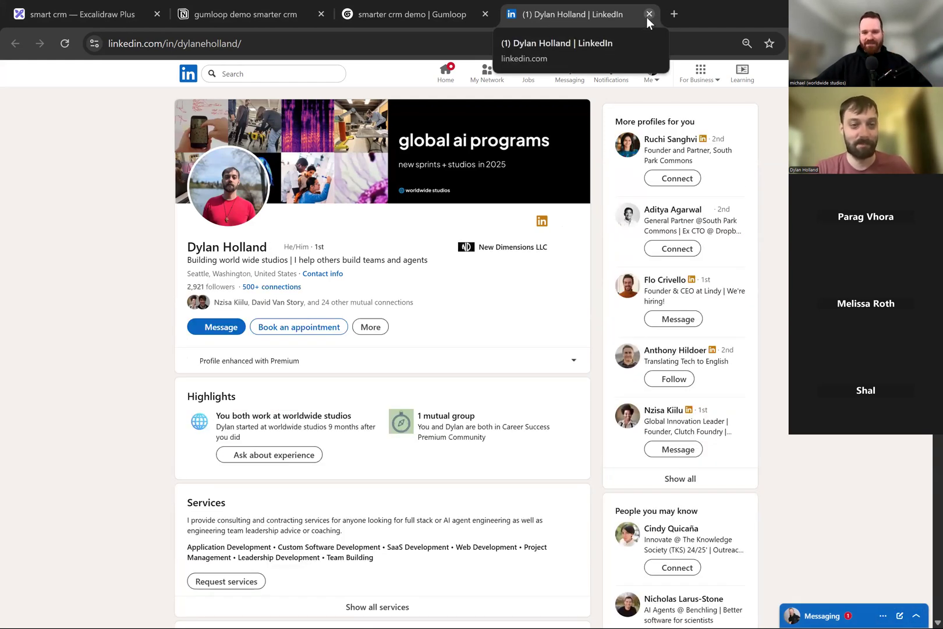
pyautogui.click(649, 14)
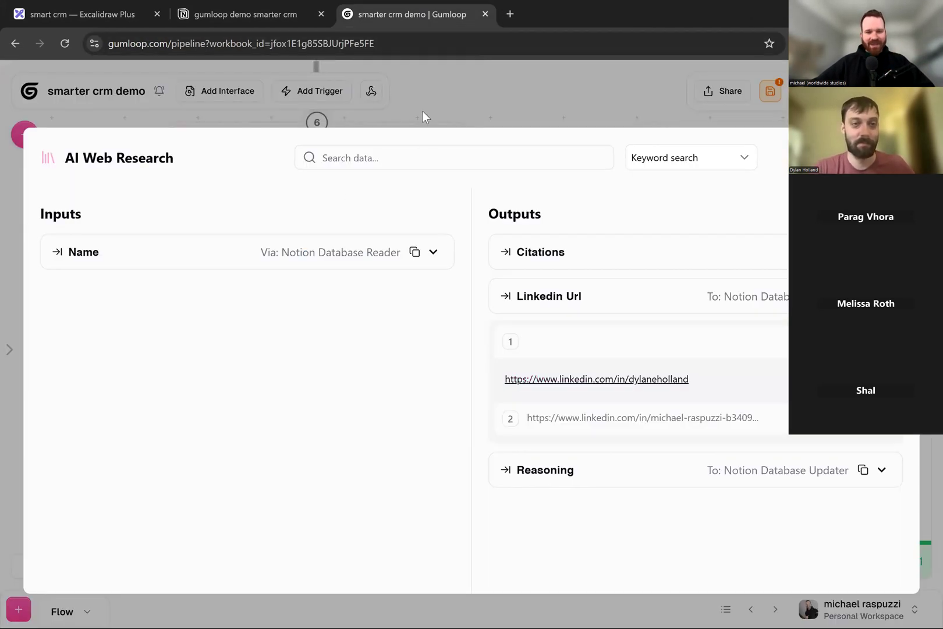
pyautogui.click(618, 101)
pyautogui.click(423, 256)
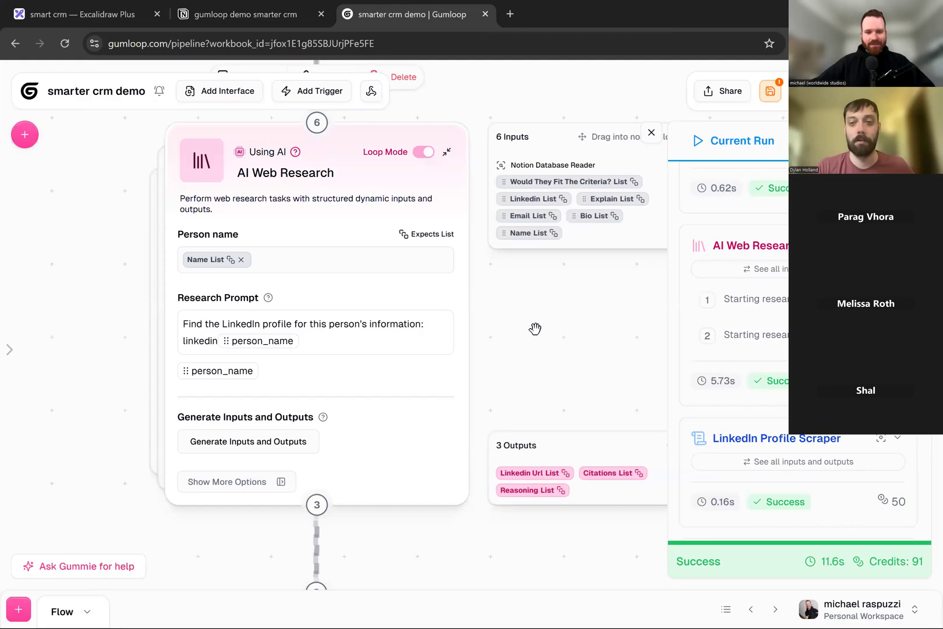
# - Search the node library for "shee"
pyautogui.moveTo(535, 329); pyautogui.dragTo(560, 457)
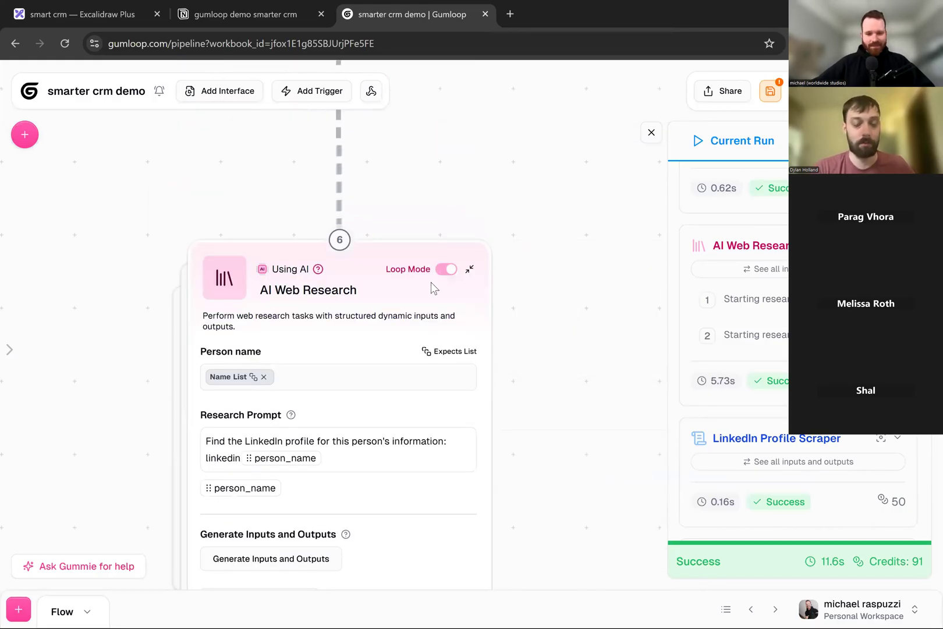
pyautogui.scroll(-3, 431, 282)
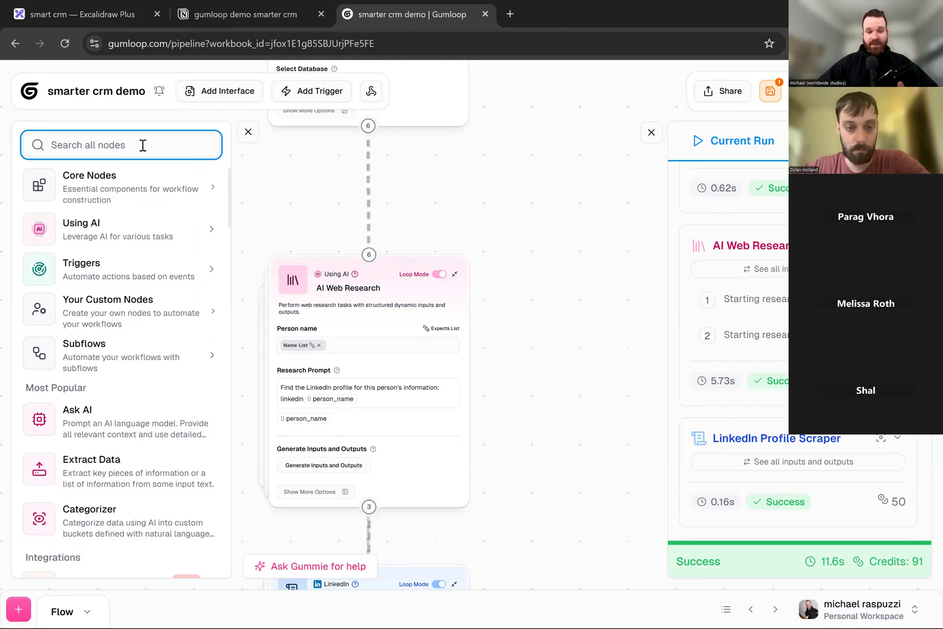
pyautogui.write('s')
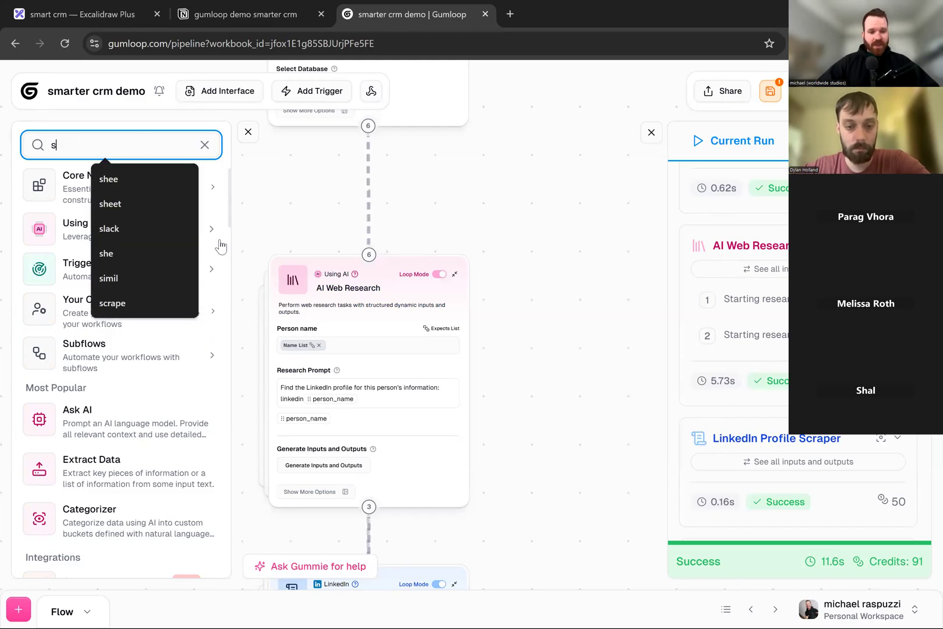
pyautogui.write('hee')
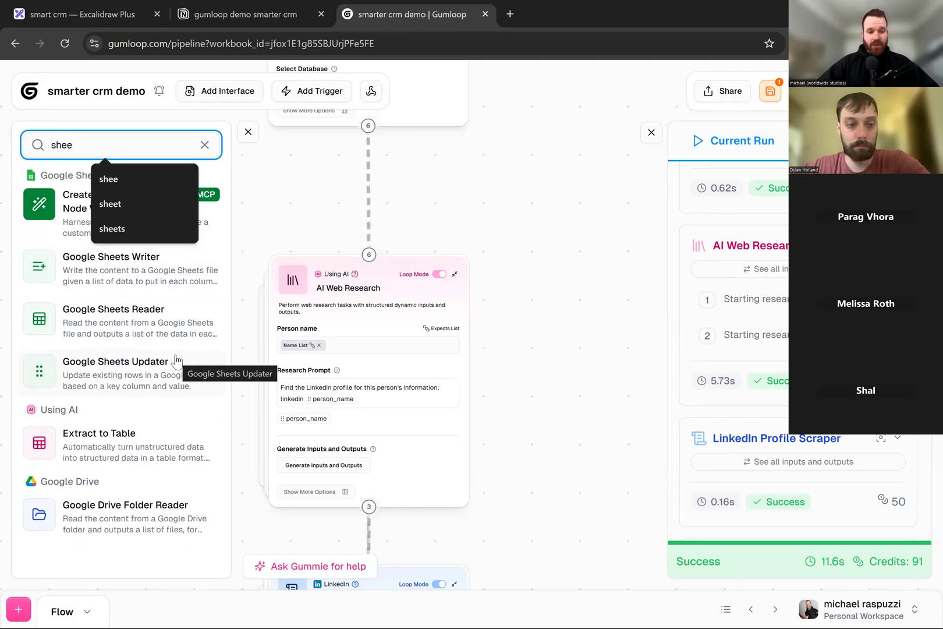
# - Add a Google Sheets Reader node beside the Notion Database Reader
pyautogui.moveTo(501, 171); pyautogui.dragTo(476, 489)
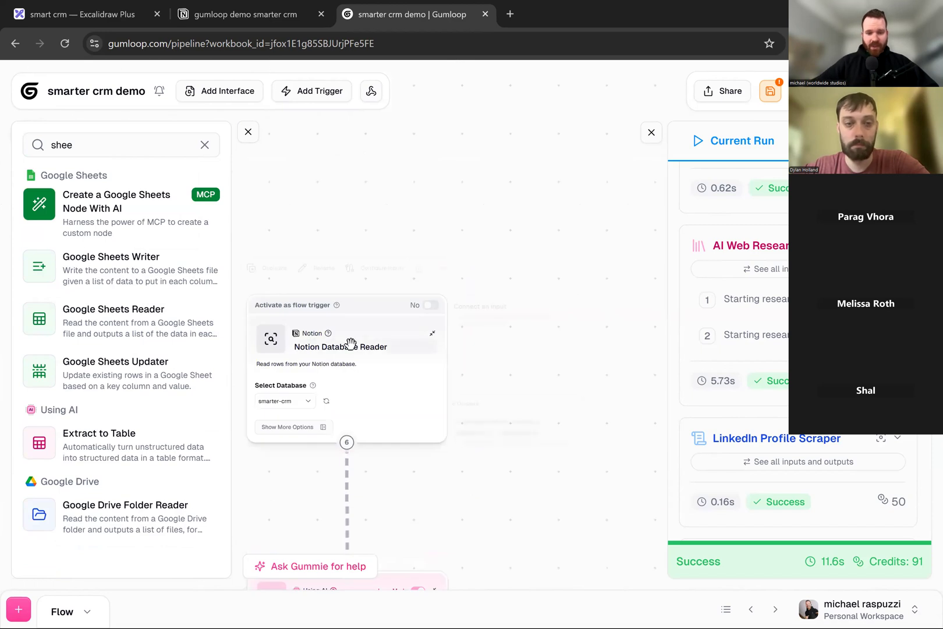
pyautogui.click(131, 309)
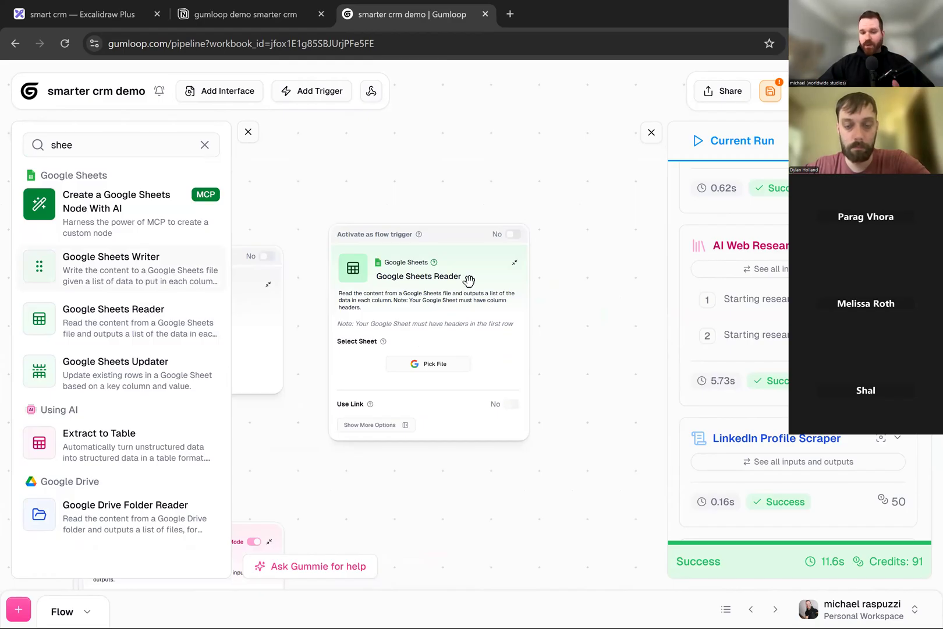
pyautogui.click(450, 257)
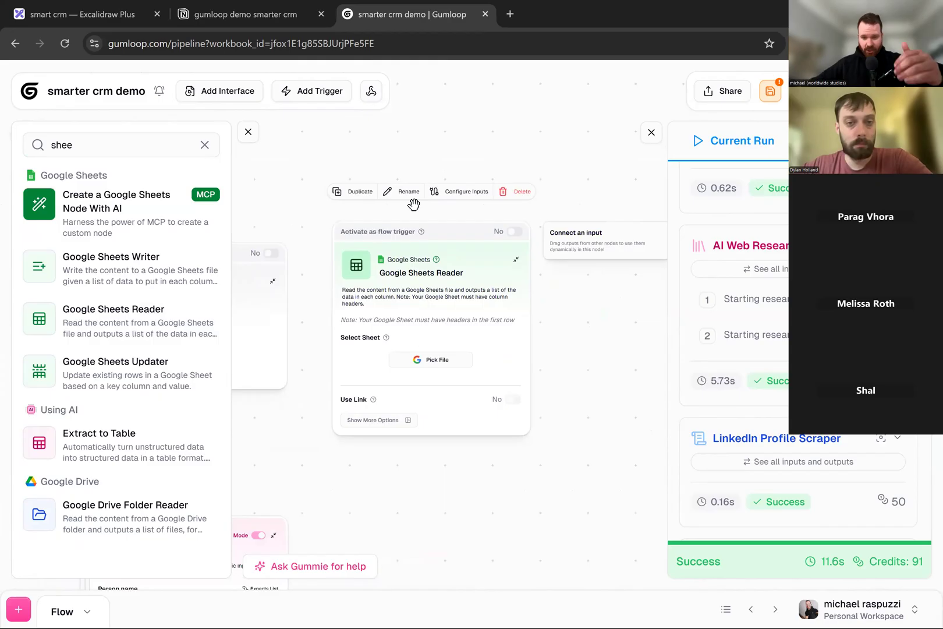
# - Move the Google Sheets Reader node down beside the Error Shield at the workflow's end, and delete it
pyautogui.click(309, 239)
pyautogui.scroll(-5, 422, 301)
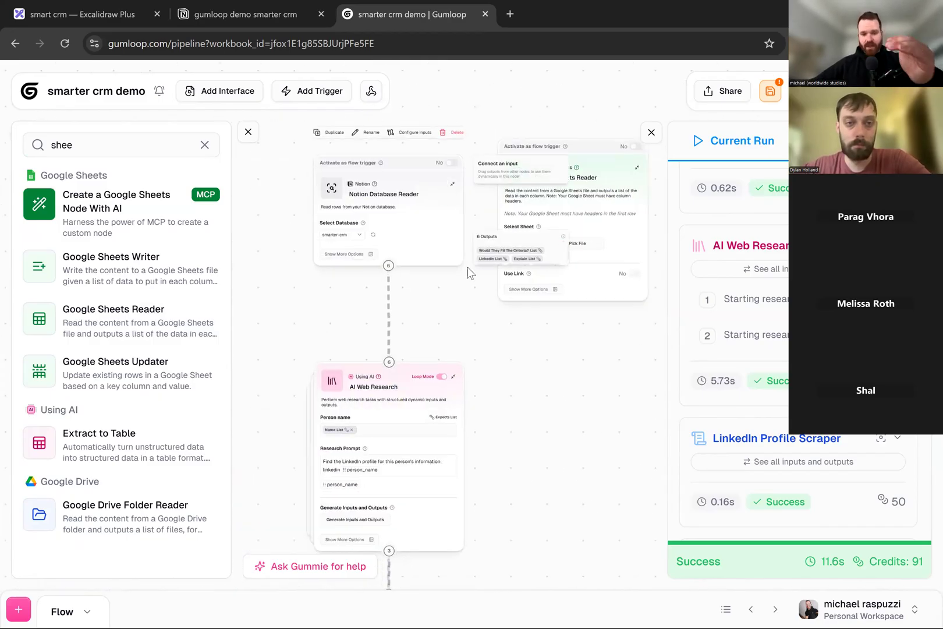
pyautogui.scroll(-5, 437, 262)
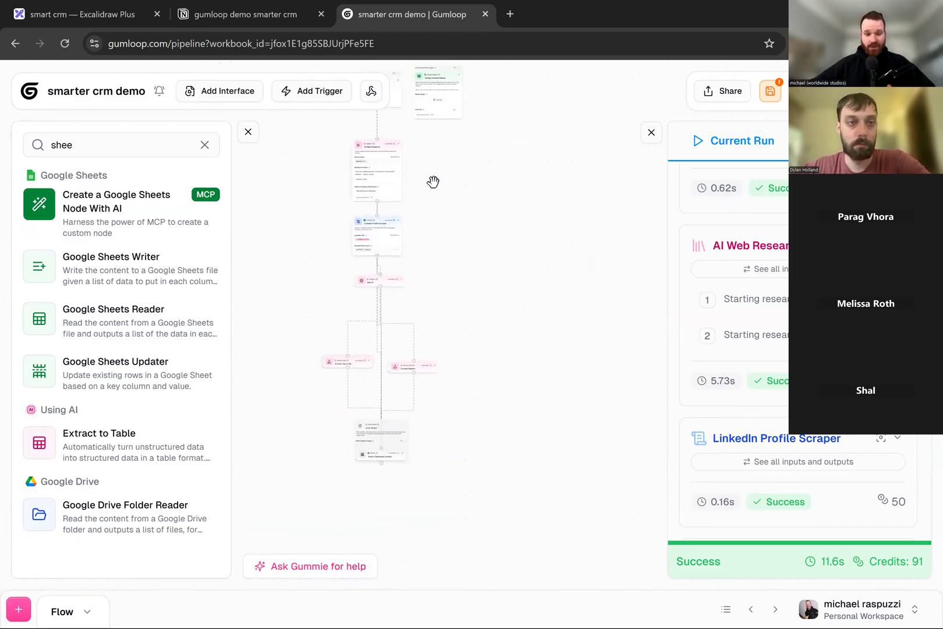
pyautogui.moveTo(468, 197); pyautogui.dragTo(478, 227)
pyautogui.moveTo(429, 105); pyautogui.dragTo(432, 452)
pyautogui.scroll(8, 372, 513)
pyautogui.scroll(4, 359, 471)
pyautogui.moveTo(506, 472); pyautogui.dragTo(326, 434)
pyautogui.scroll(-3, 326, 434)
pyautogui.moveTo(421, 455); pyautogui.dragTo(369, 464)
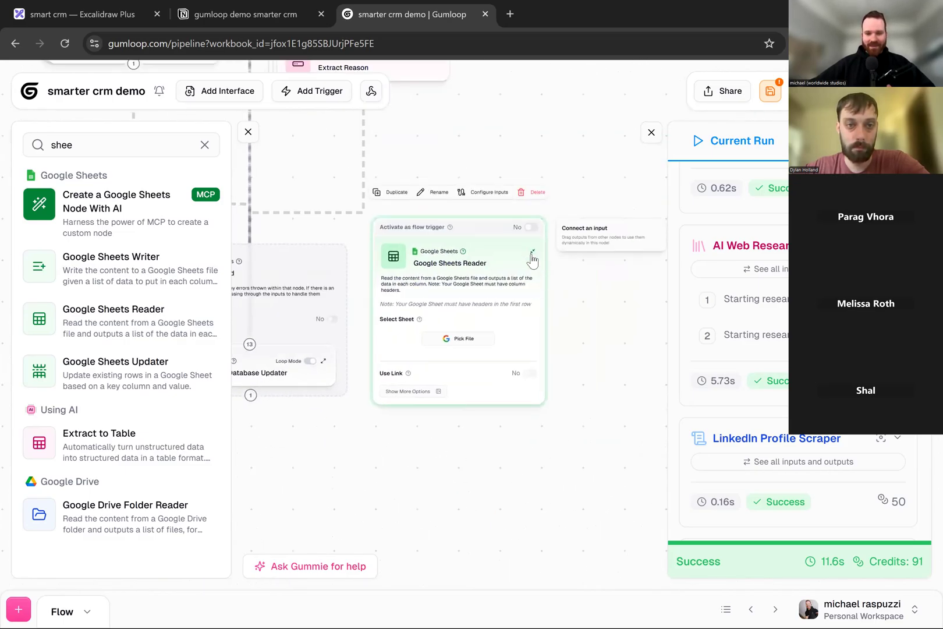
pyautogui.click(534, 254)
pyautogui.press('Delete')
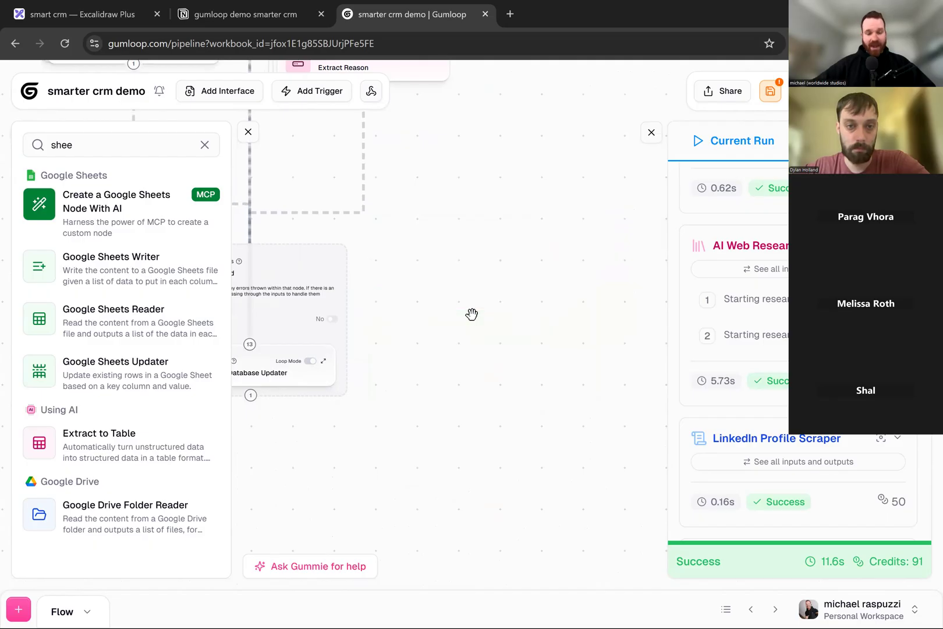
# - Add a Google Sheets Updater node beside the Error Shield and collapse it
pyautogui.click(84, 145)
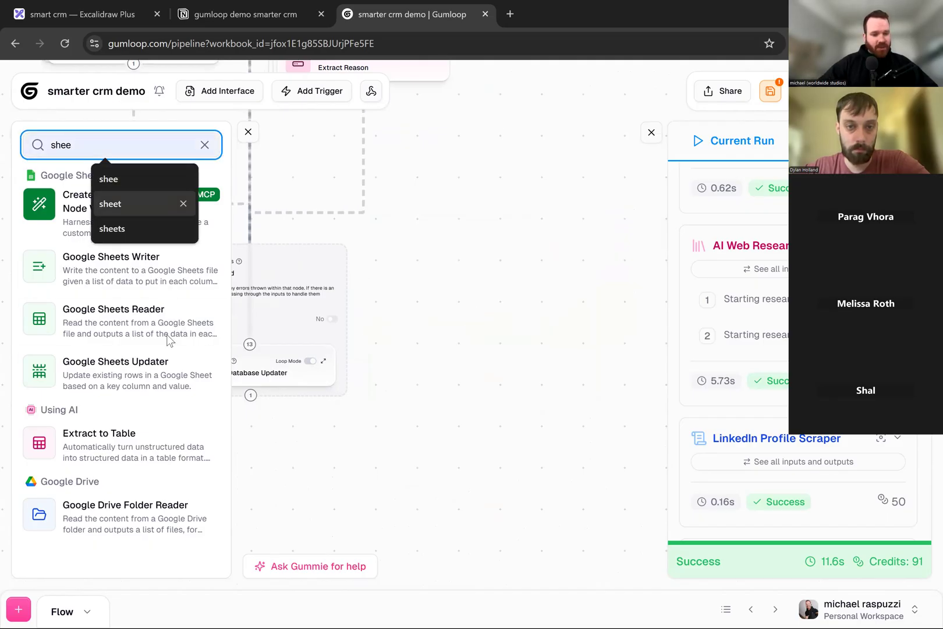
pyautogui.click(152, 368)
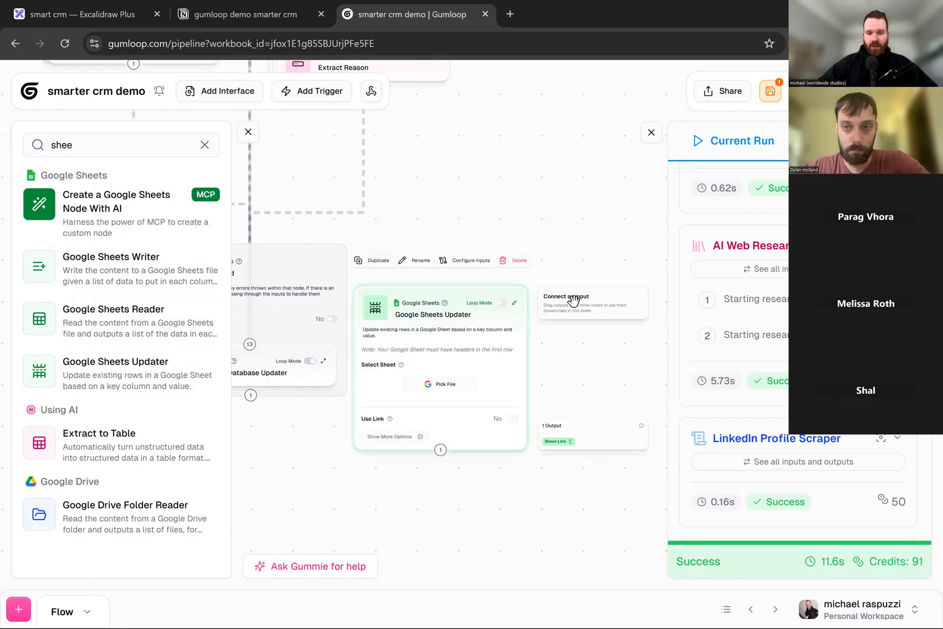
pyautogui.click(516, 312)
# - Search the node library for "hubspot" and add a HubSpot Contact Updater node
pyautogui.doubleClick(80, 140)
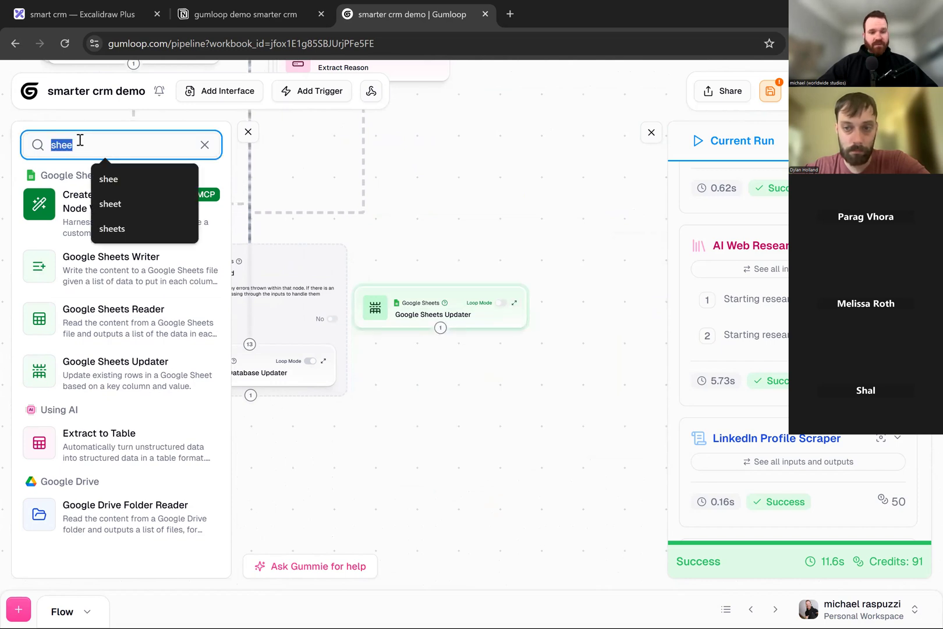
pyautogui.press('BackSpace')
pyautogui.write('hubspot')
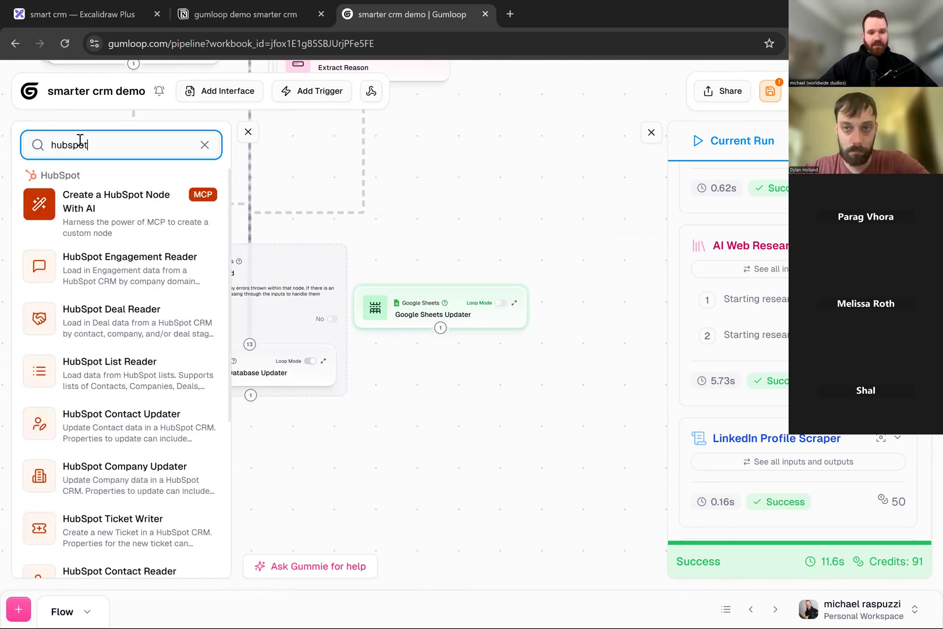
pyautogui.scroll(-2, 151, 265)
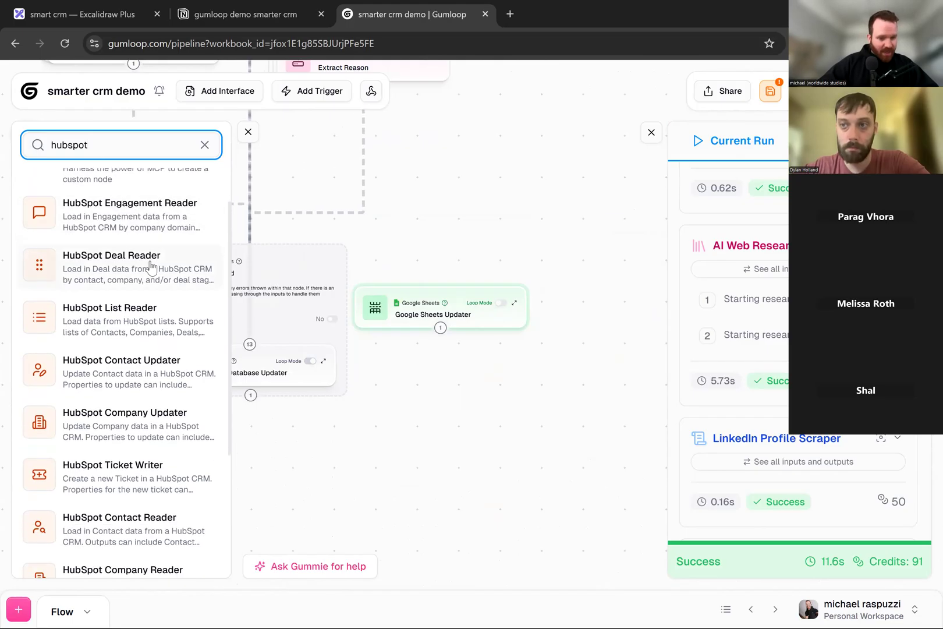
pyautogui.scroll(-1, 151, 270)
pyautogui.click(151, 271)
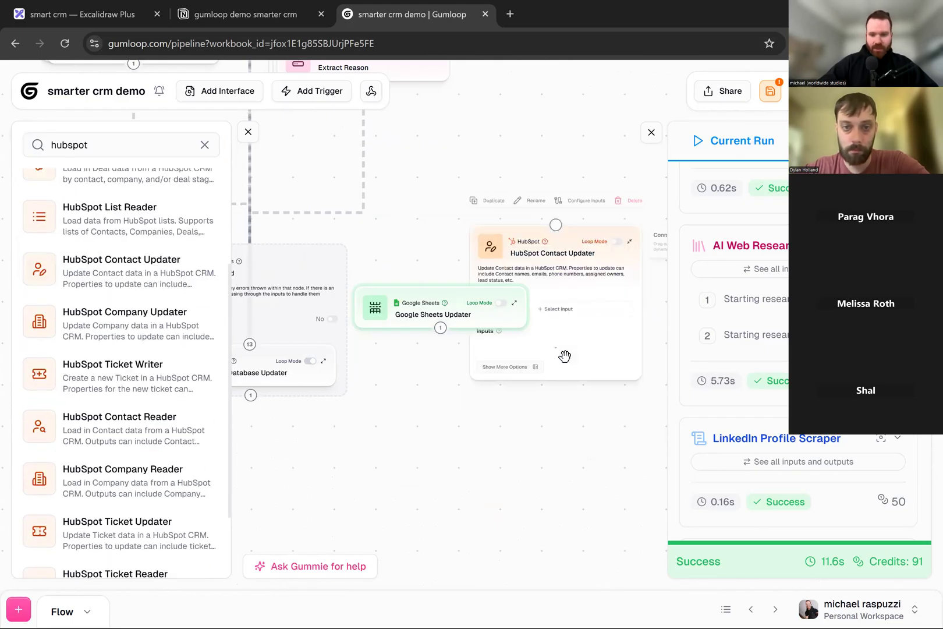
# - Collapse the HubSpot Contact Updater node and arrange it beside the Google Sheets Updater
pyautogui.moveTo(534, 438); pyautogui.dragTo(429, 448)
pyautogui.click(524, 254)
pyautogui.moveTo(533, 297); pyautogui.dragTo(563, 375)
pyautogui.moveTo(500, 403); pyautogui.dragTo(445, 303)
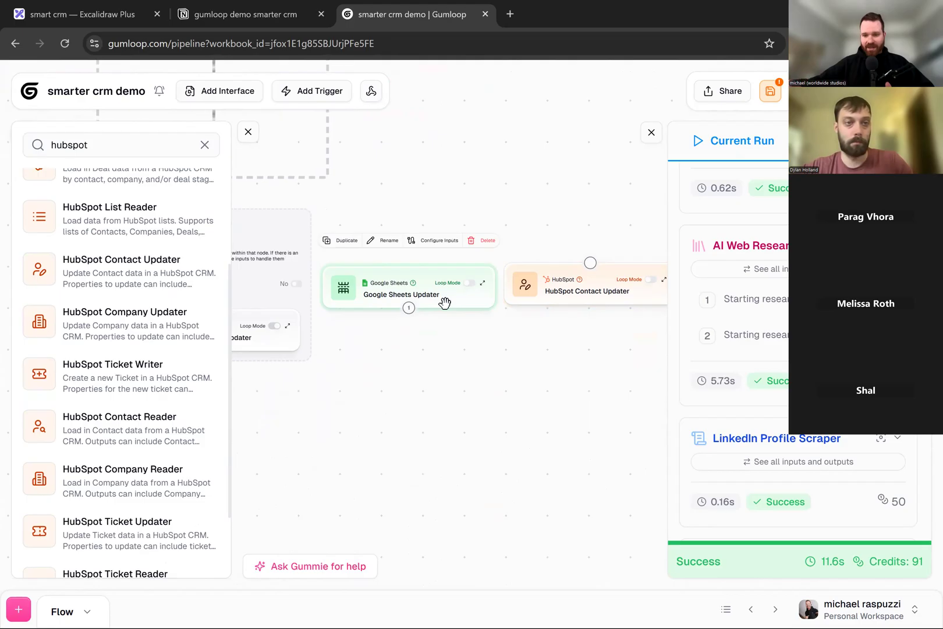
# - Move the Error Shield group containing the Notion Database Updater farther away from the Google Sheets Updater
pyautogui.moveTo(504, 422); pyautogui.dragTo(551, 422)
pyautogui.scroll(-3, 548, 421)
pyautogui.moveTo(468, 288); pyautogui.dragTo(430, 310)
pyautogui.moveTo(384, 198); pyautogui.dragTo(444, 356)
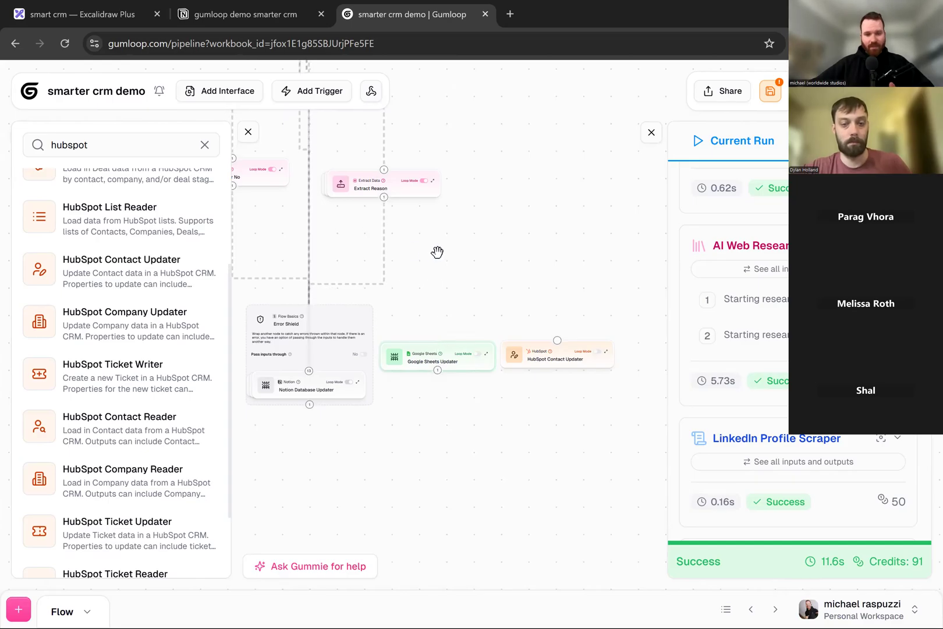
pyautogui.moveTo(322, 323); pyautogui.dragTo(244, 342)
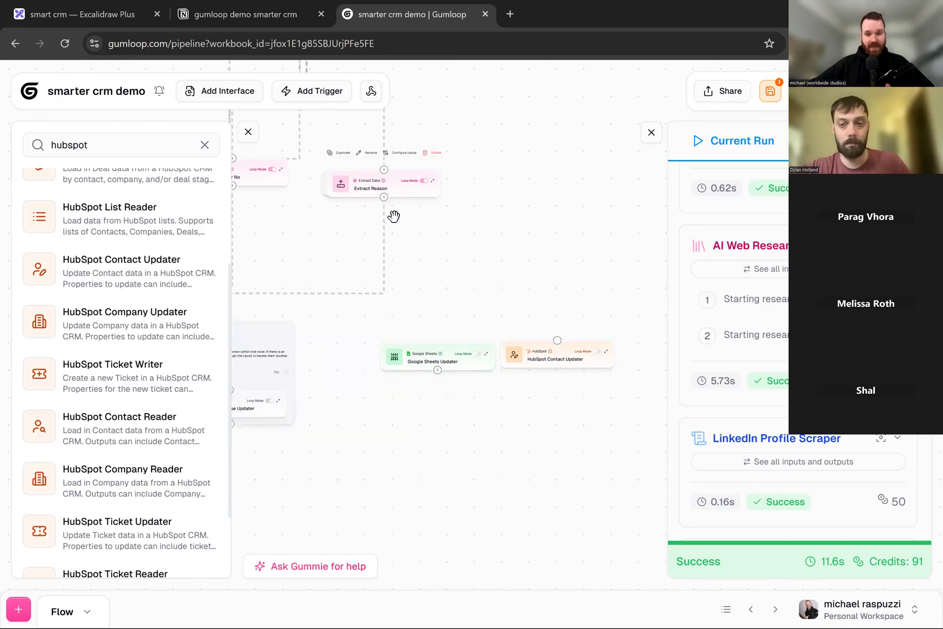
# - Expand the Google Sheets Updater node to view its settings, collapse it, and view both updater nodes up close
pyautogui.click(486, 354)
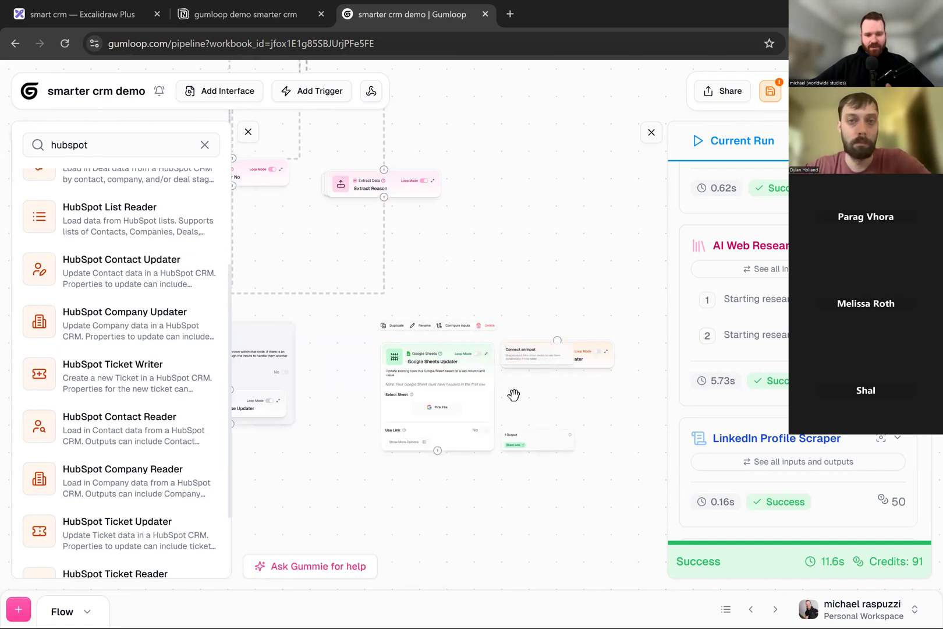
pyautogui.scroll(5, 518, 390)
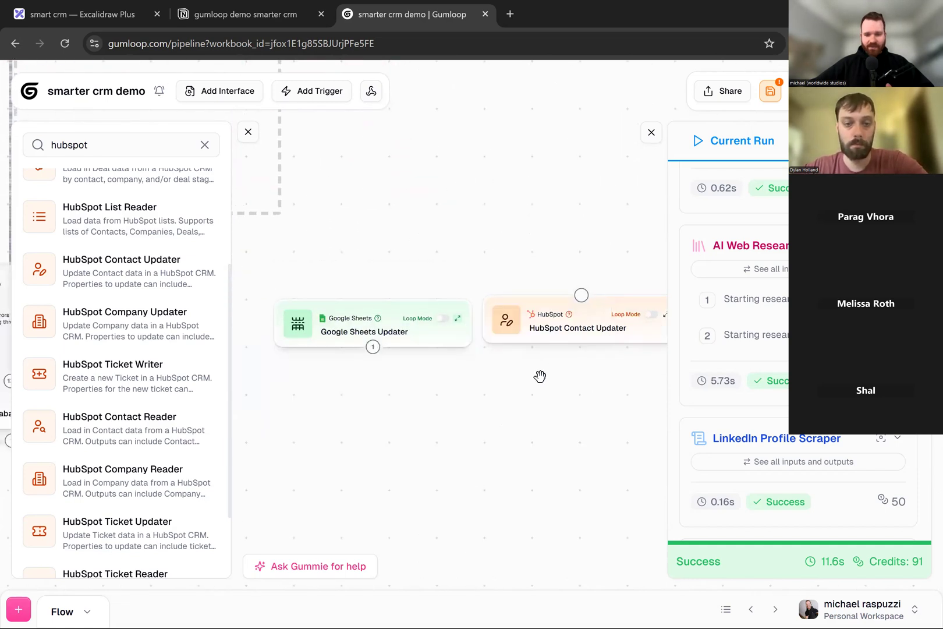
pyautogui.moveTo(540, 376); pyautogui.dragTo(465, 379)
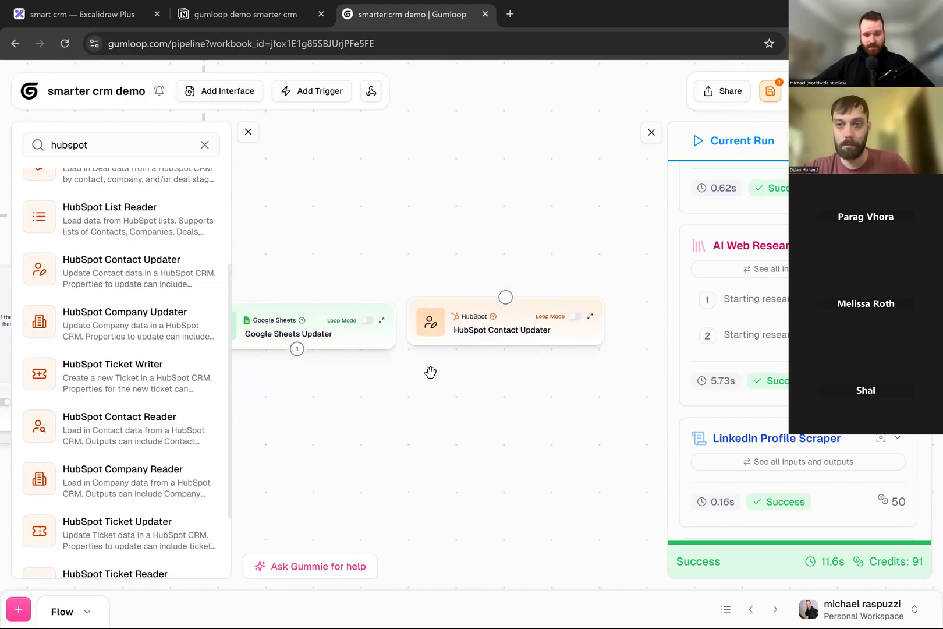
pyautogui.scroll(-1, 430, 373)
pyautogui.moveTo(440, 387); pyautogui.dragTo(489, 378)
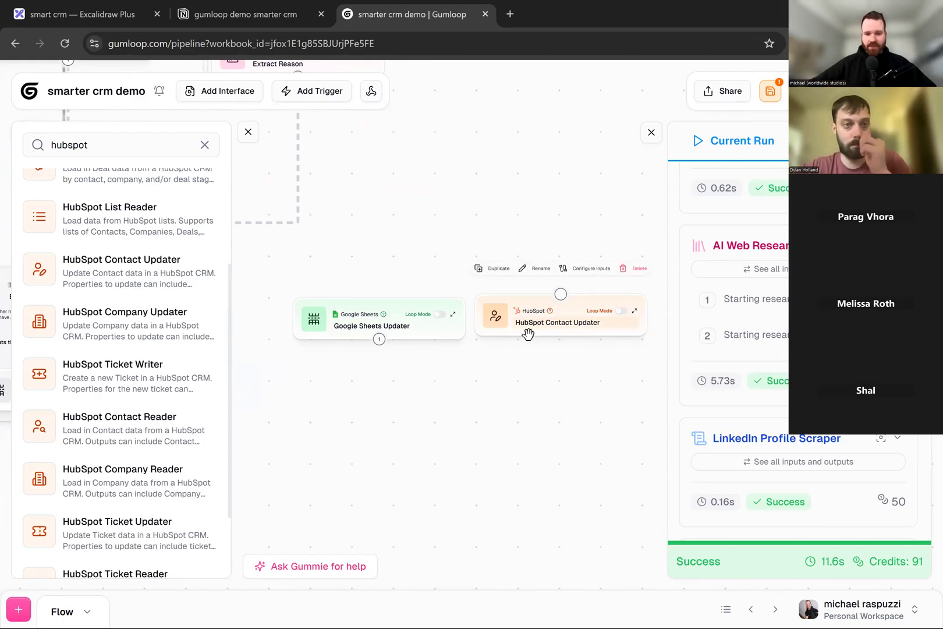
# - Move the HubSpot Contact Updater node below the Google Sheets Updater
pyautogui.scroll(-1, 536, 336)
pyautogui.moveTo(520, 322); pyautogui.dragTo(323, 421)
pyautogui.scroll(4, 442, 359)
pyautogui.moveTo(466, 371); pyautogui.dragTo(527, 333)
# - Search the node library for "google sheet" and add a Google Sheets Reader node to the canvas
pyautogui.moveTo(94, 141); pyautogui.dragTo(32, 140)
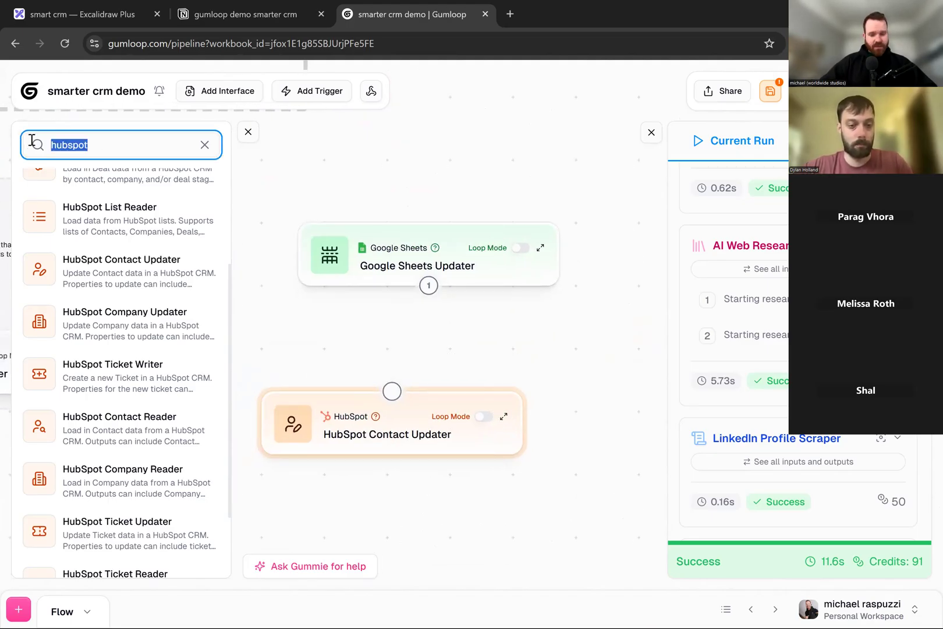
pyautogui.write('google s')
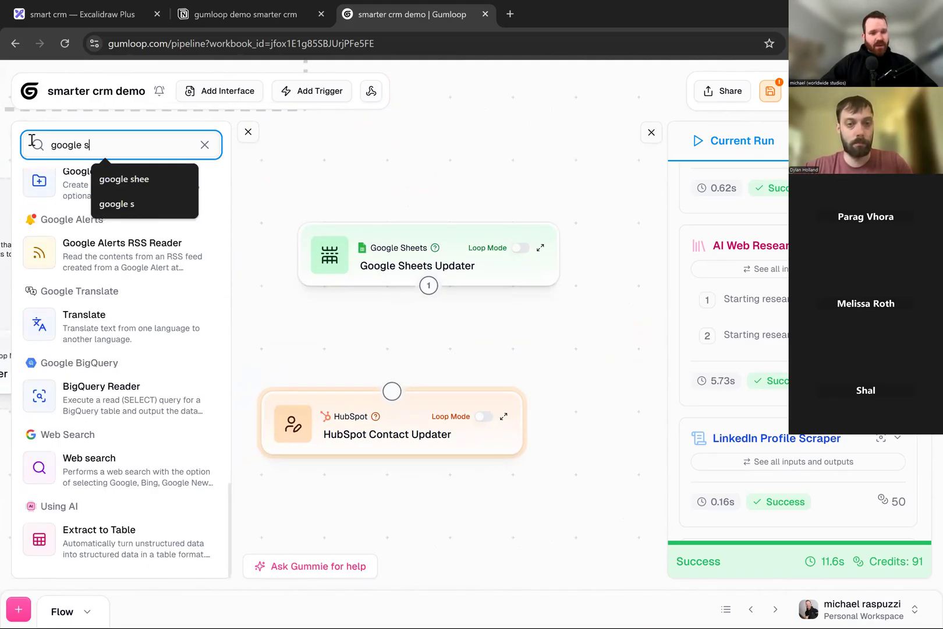
pyautogui.write('heet')
pyautogui.click(219, 316)
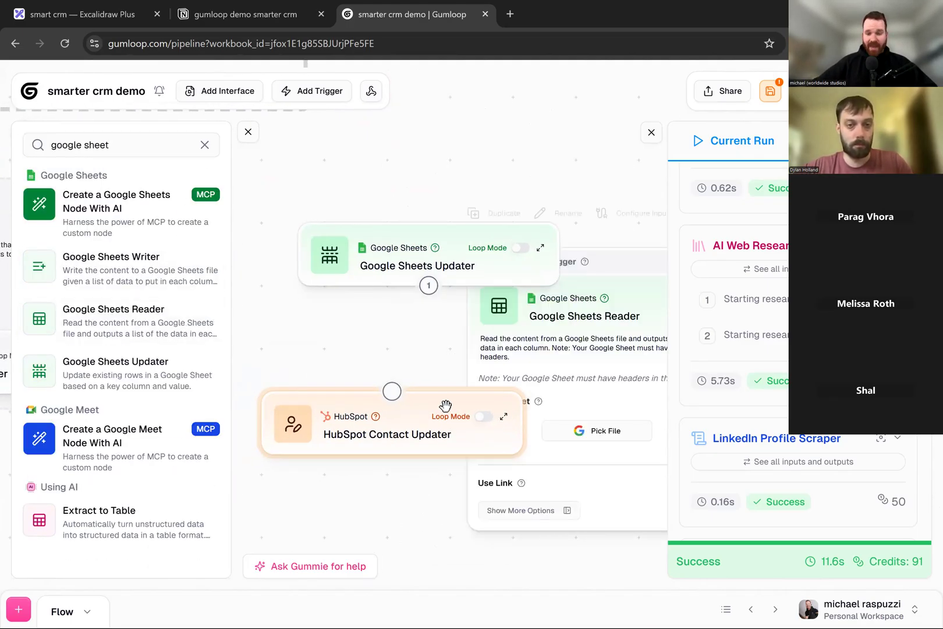
# - Delete the HubSpot Contact Updater and Google Sheets Updater nodes from the canvas
pyautogui.press('Delete')
pyautogui.click(459, 259)
pyautogui.press('Delete')
# - Activate the Google Sheets Reader node as a flow trigger and view its trigger settings
pyautogui.moveTo(446, 290); pyautogui.dragTo(248, 282)
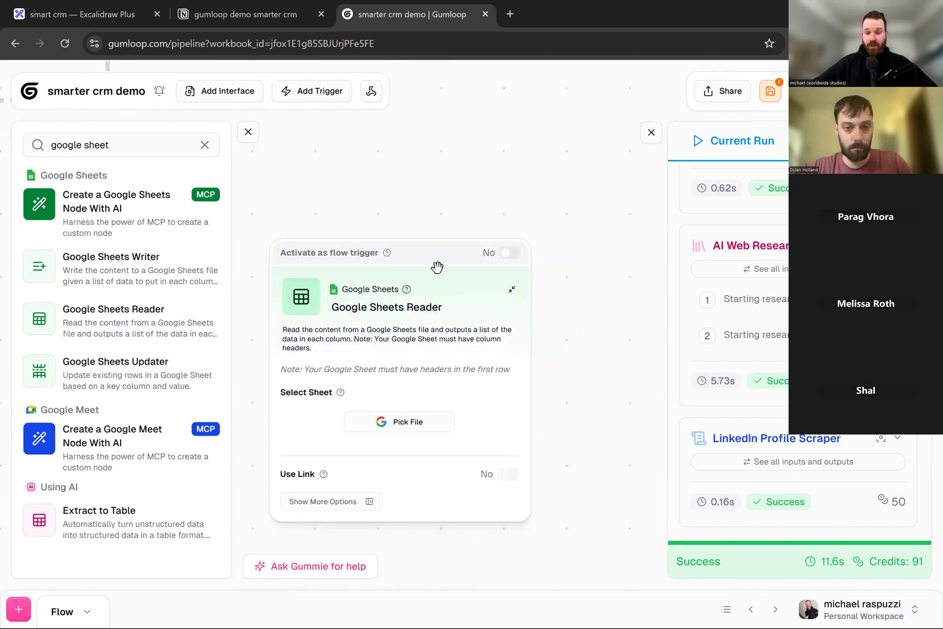
pyautogui.click(511, 254)
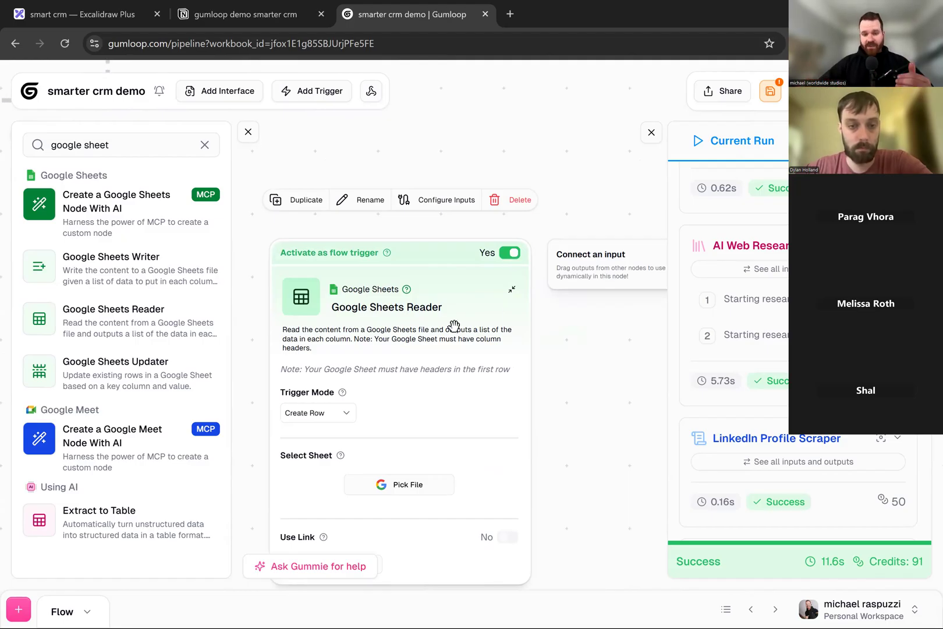
pyautogui.scroll(-3, 550, 260)
pyautogui.scroll(-1, 550, 259)
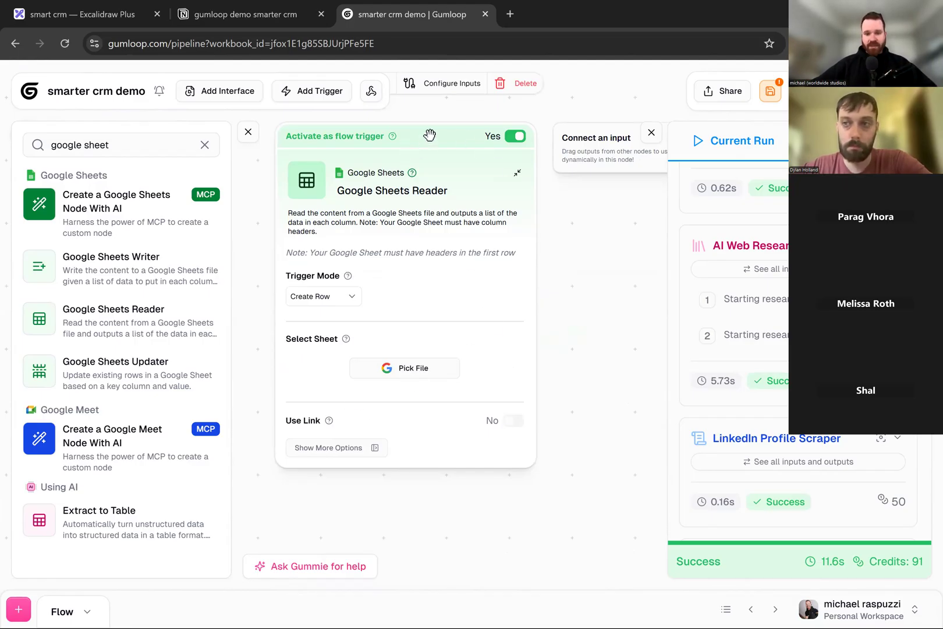
# - Delete the Google Sheets Reader node from the canvas
pyautogui.click(516, 137)
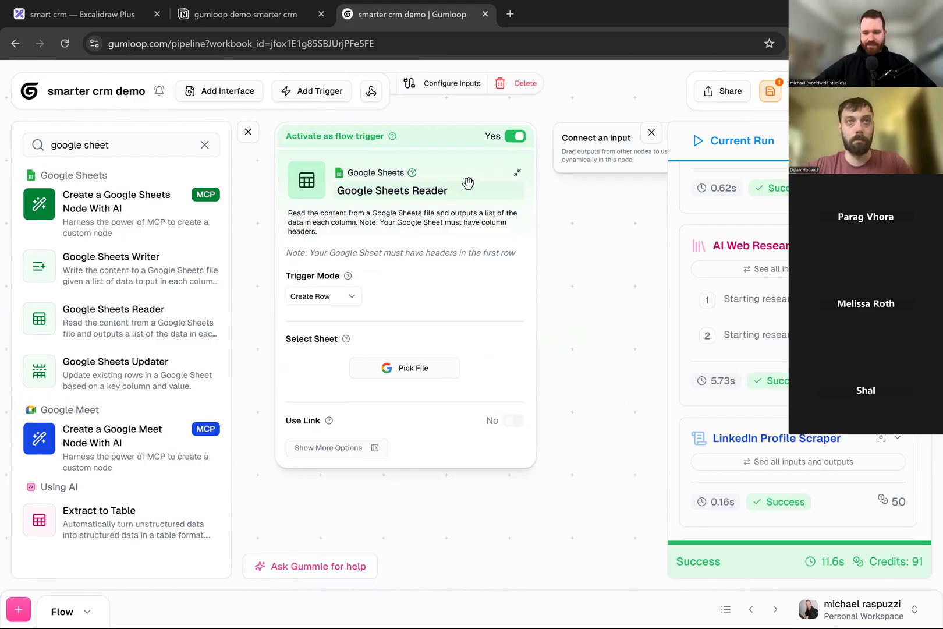
pyautogui.press('Delete')
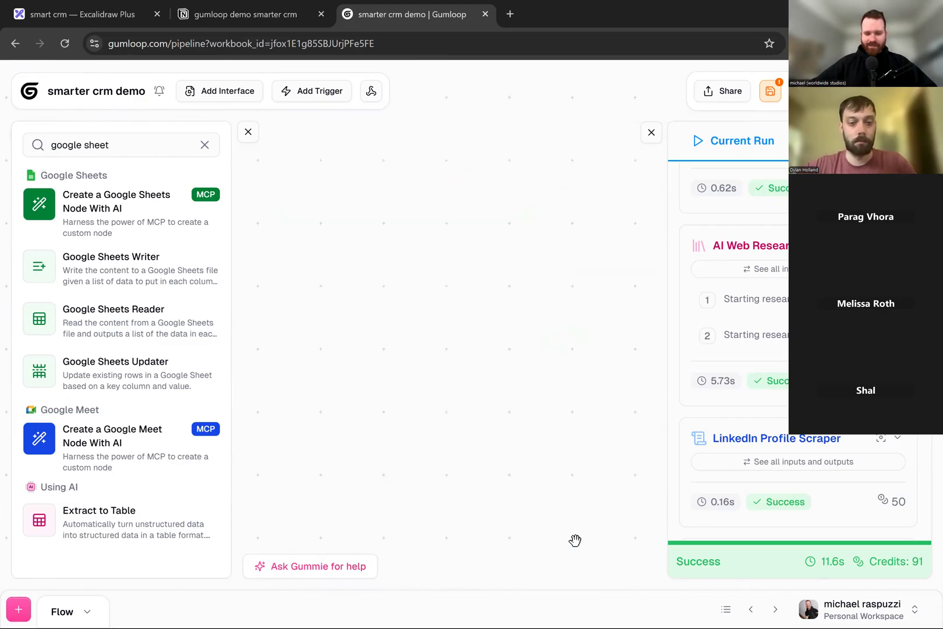